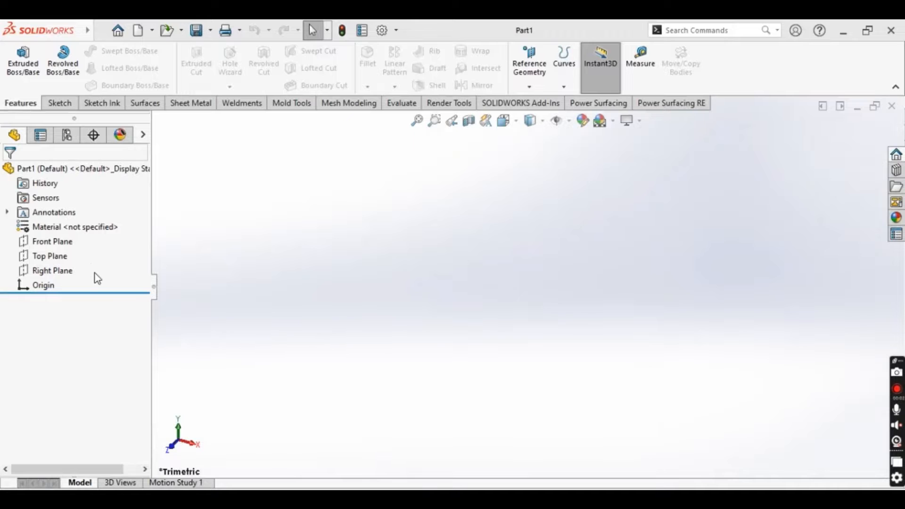
- Start a sketch on the Front Plane and draw a horizontal centerline about 83 mm long from the origin
click(53, 242)
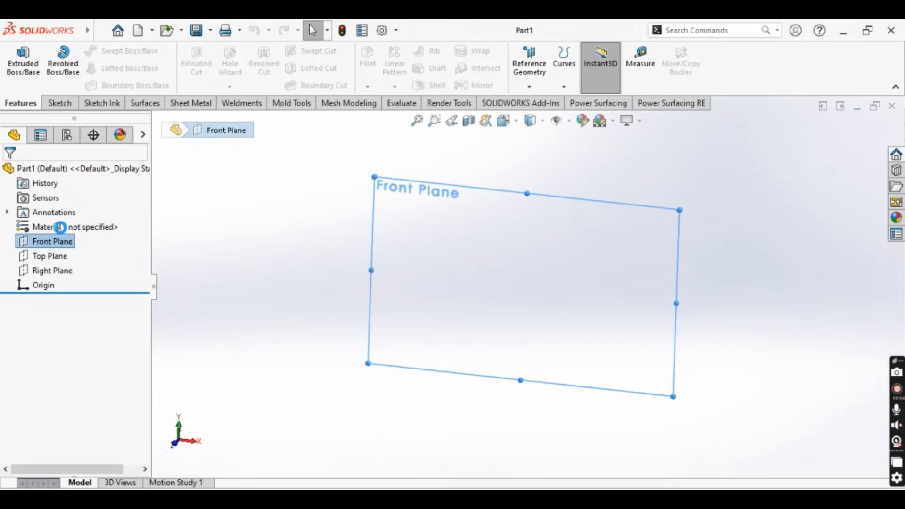
click(99, 50)
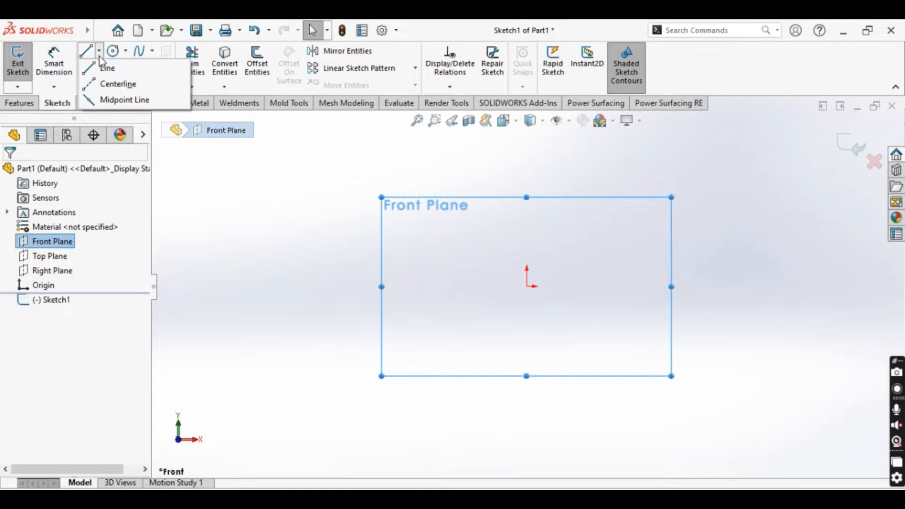
click(118, 84)
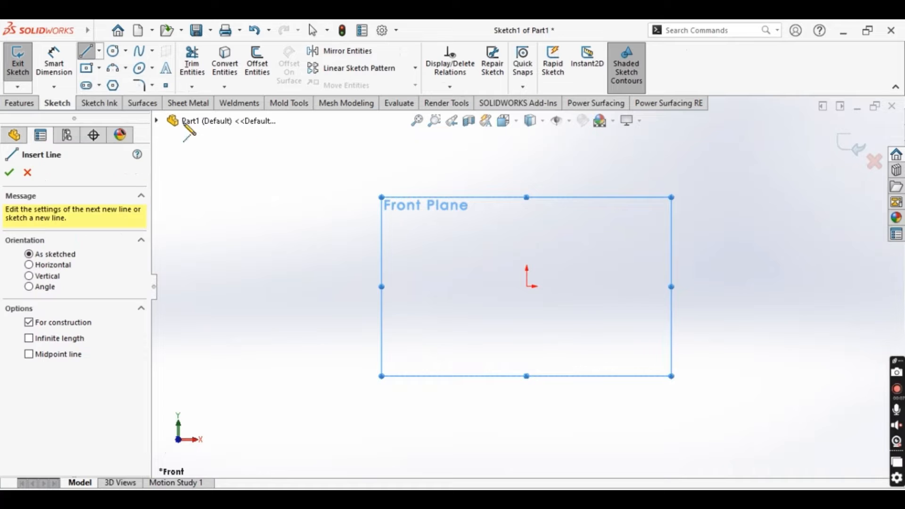
click(529, 288)
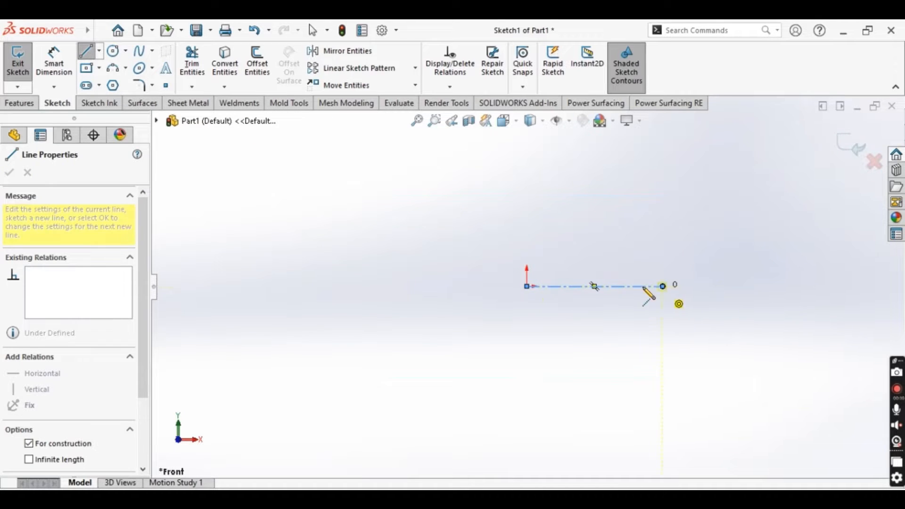
click(663, 286)
- Dimension the horizontal centerline's length as 28 mm
click(54, 60)
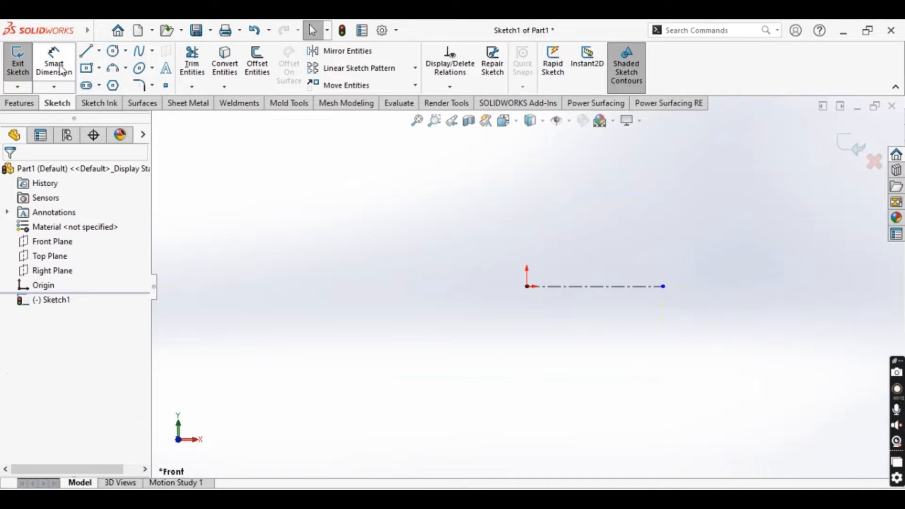
click(620, 289)
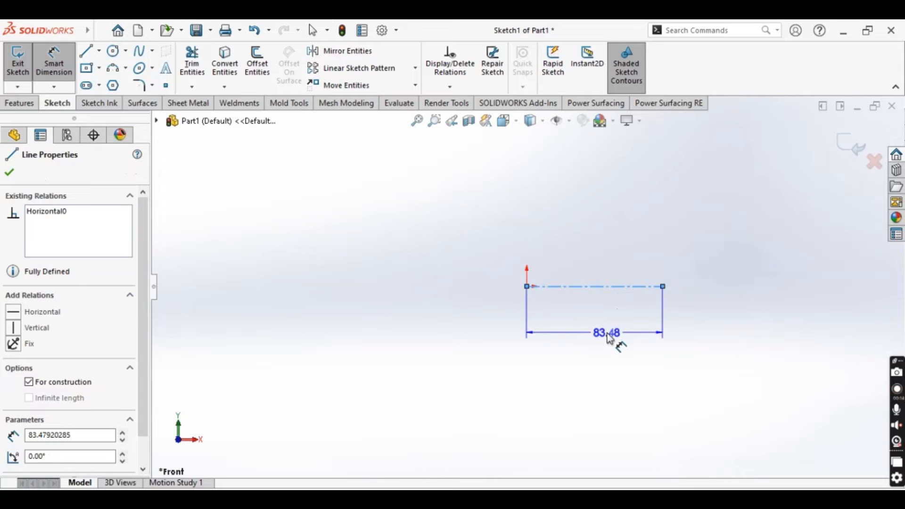
click(619, 343)
text(28)
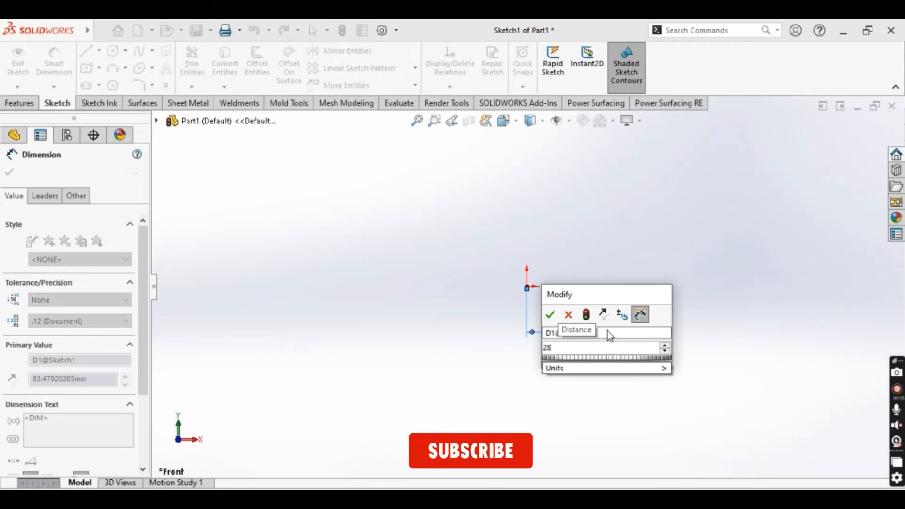
key(Return)
scroll(587, 288, down, 5)
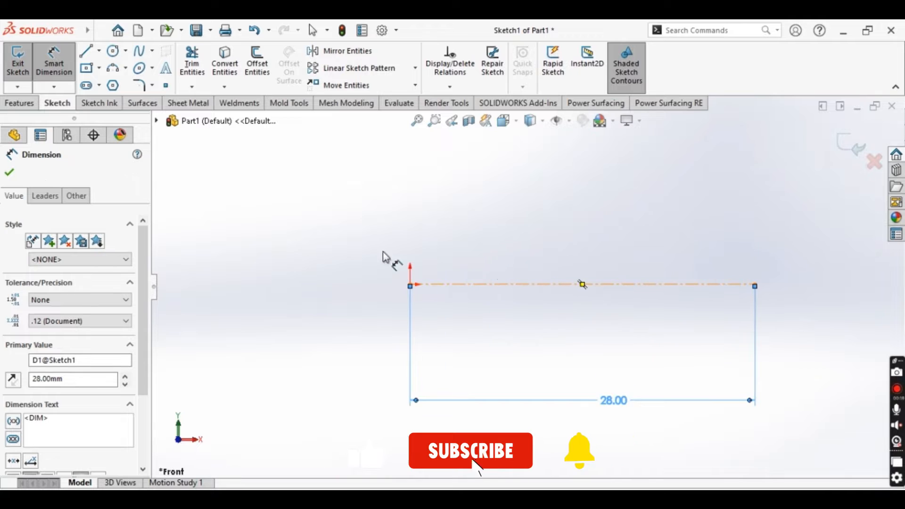
- Sketch a stepped line profile above the centerline from the origin to its far end, about 3.9 mm high, dropping to about 1.9 mm over the last 7.8 mm
click(100, 30)
click(86, 53)
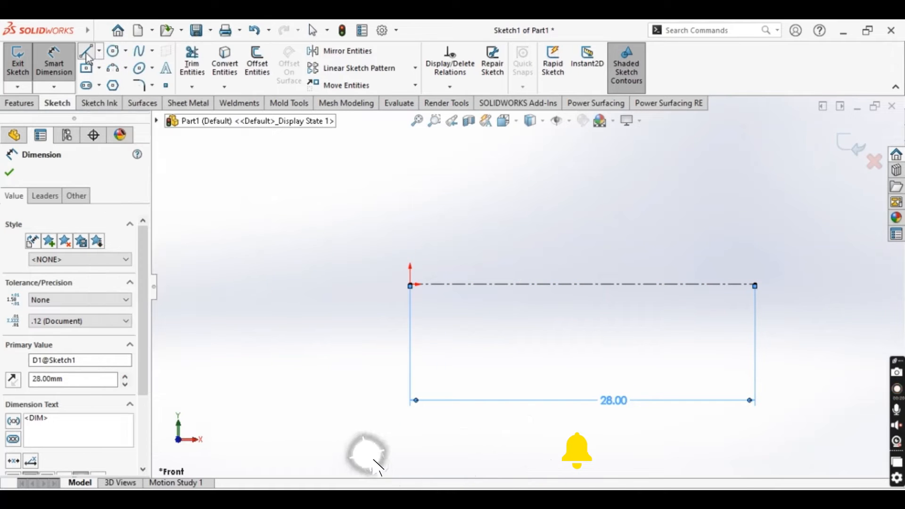
click(410, 284)
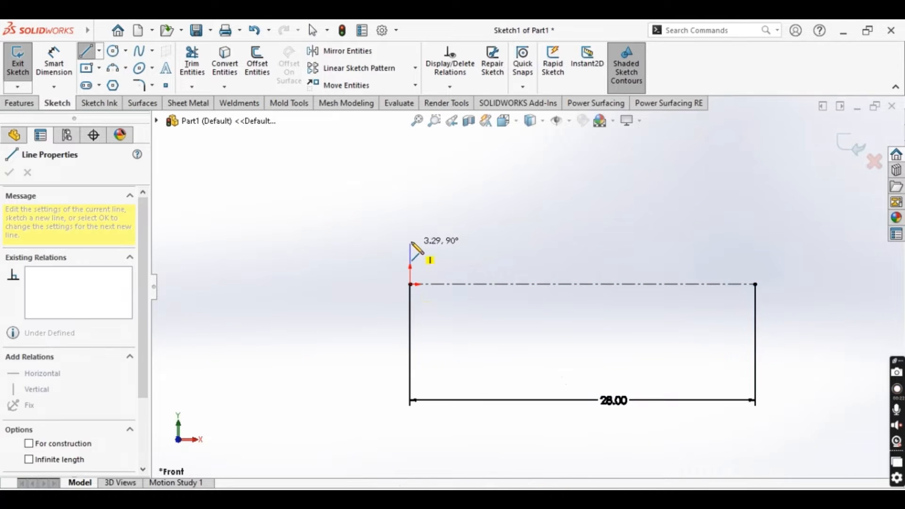
click(411, 236)
click(660, 236)
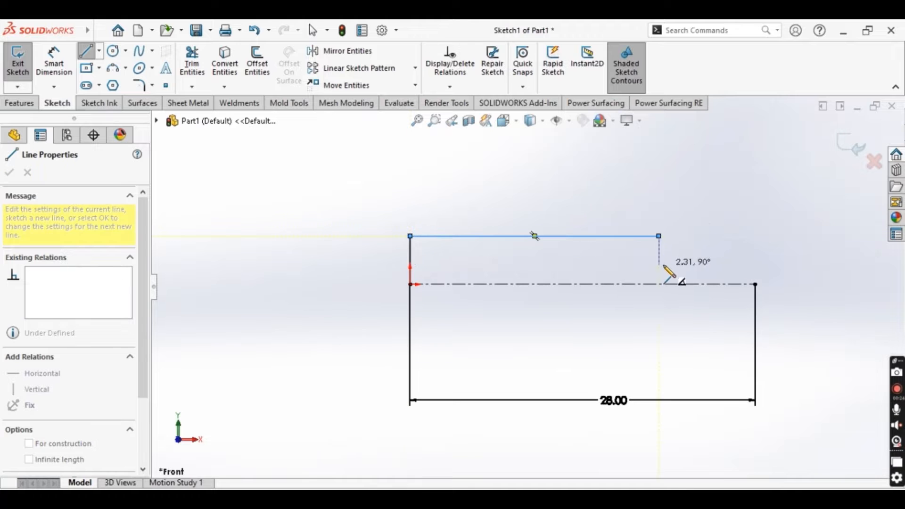
click(659, 260)
click(756, 261)
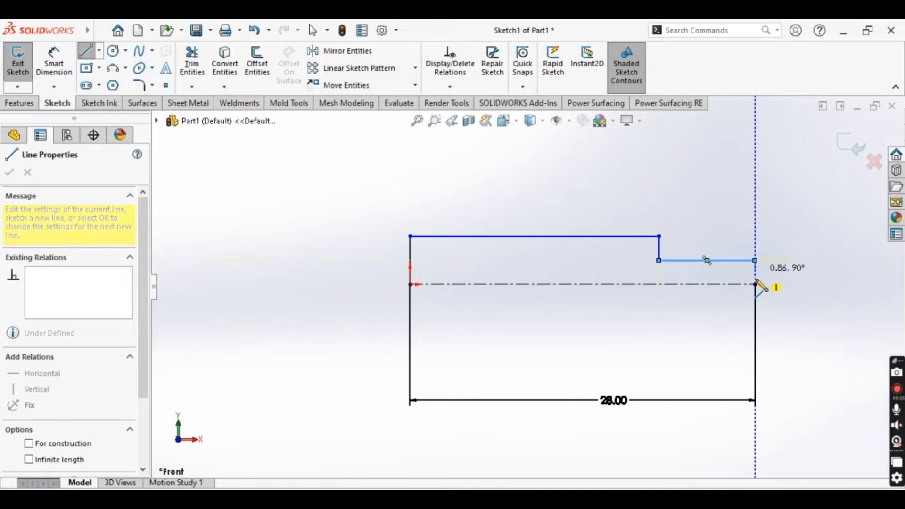
click(756, 284)
key(Escape)
- Dimension the lower step line from the centerline as a doubled (diameter) distance of 3.35 mm
click(54, 62)
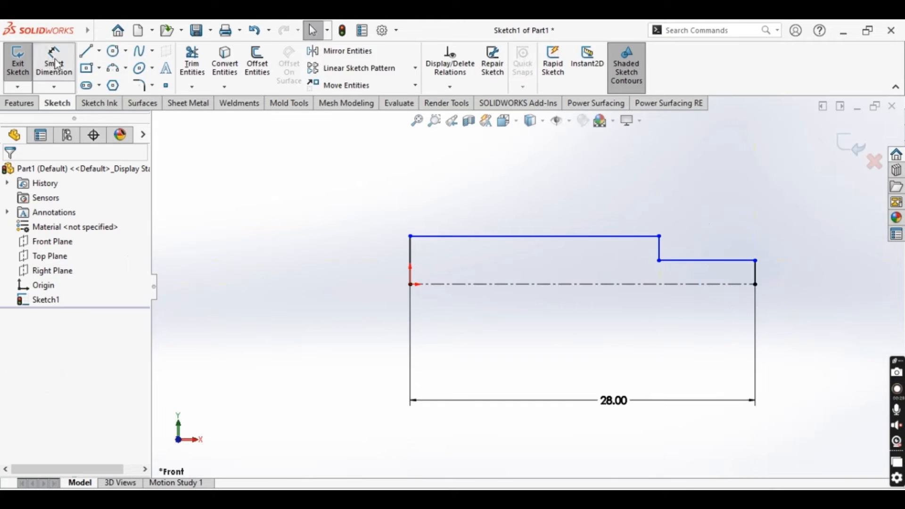
click(736, 261)
click(740, 284)
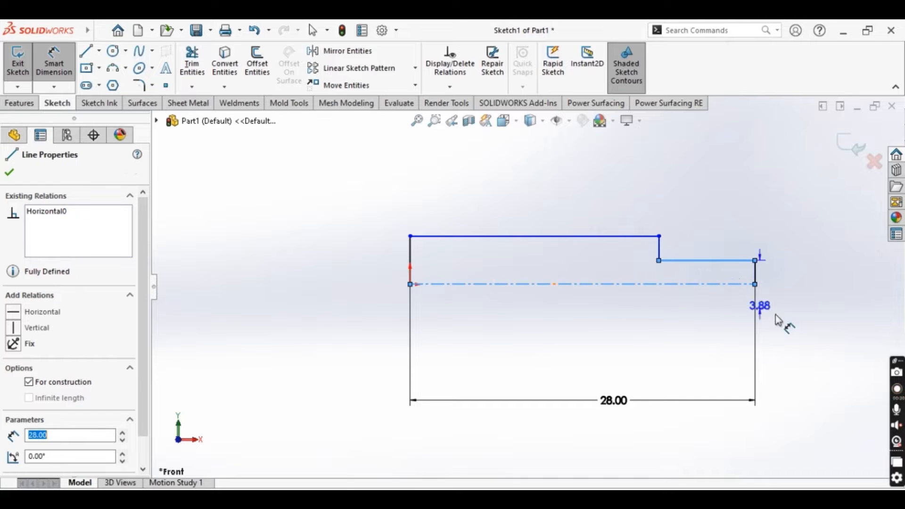
click(823, 367)
text(3.35)
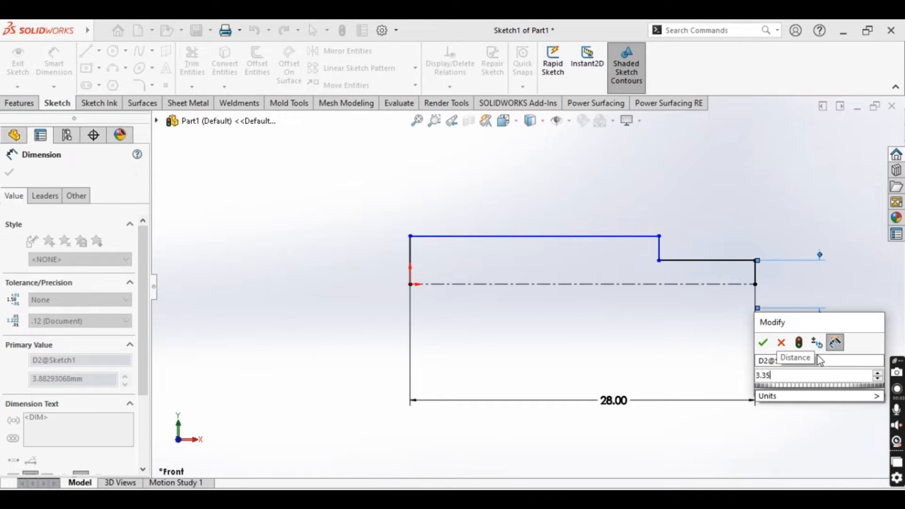
key(Return)
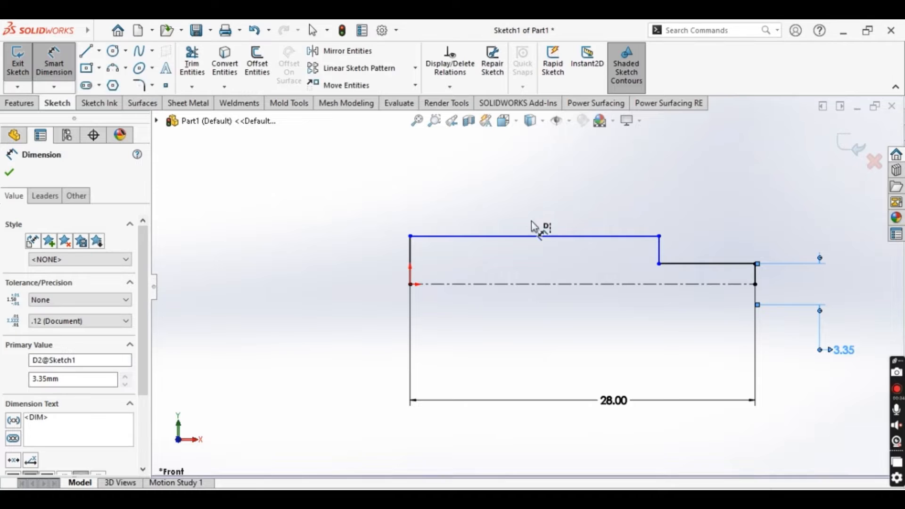
- Dimension the long upper line from the centerline as a doubled (diameter) distance of 6 mm
click(550, 236)
click(369, 369)
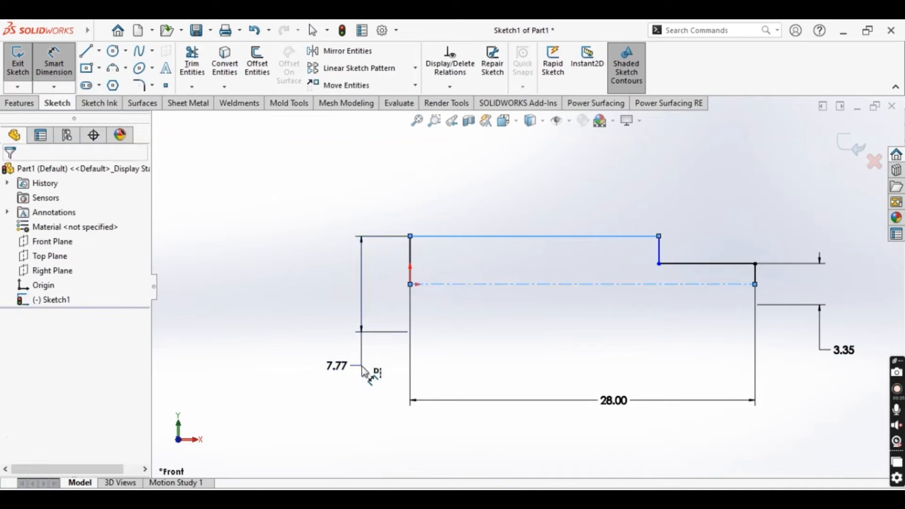
text(6)
key(Return)
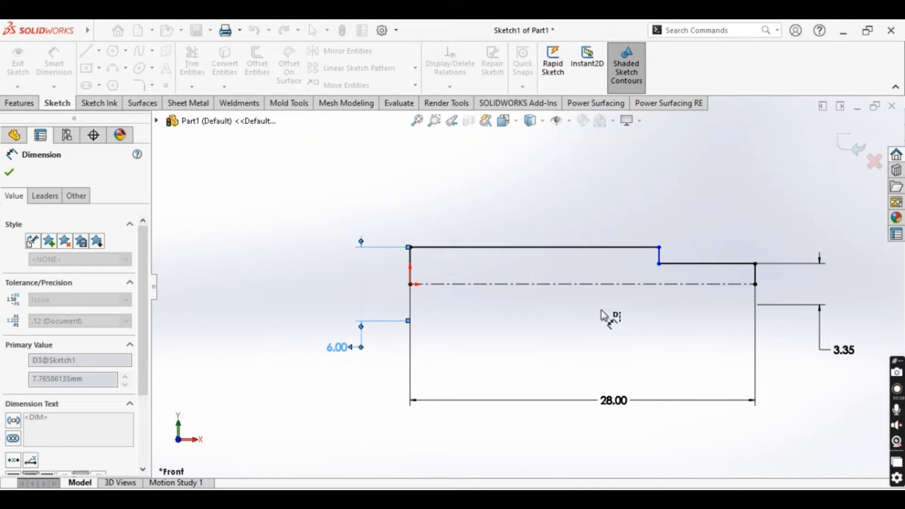
- Dimension the length of the short lower step line as 3 mm and finish dimensioning
click(715, 266)
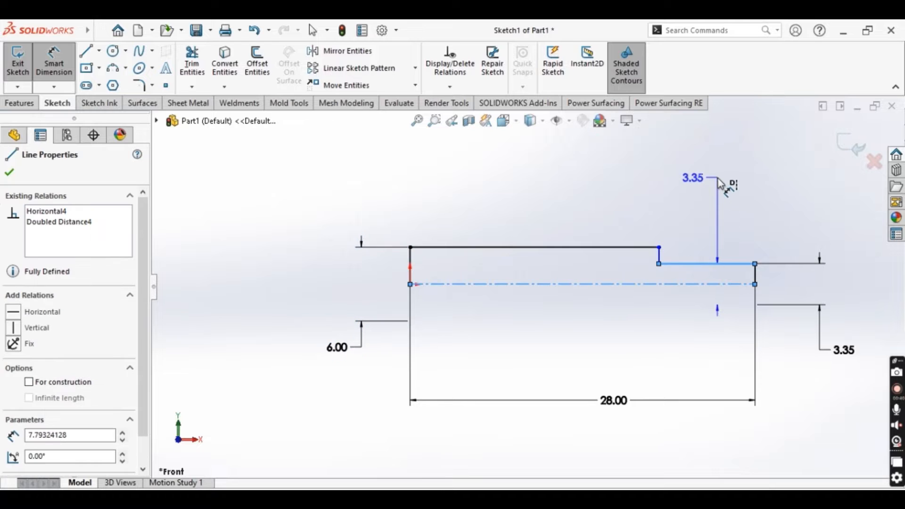
click(724, 184)
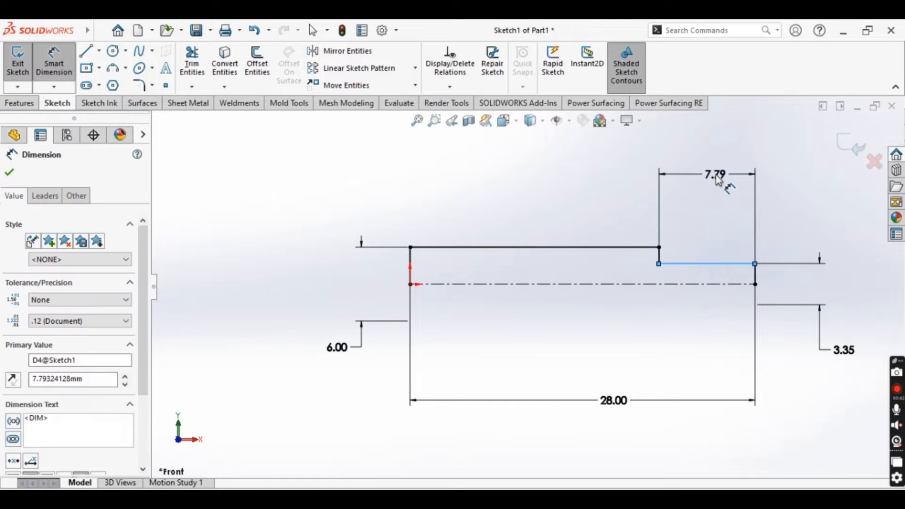
text(3)
key(Return)
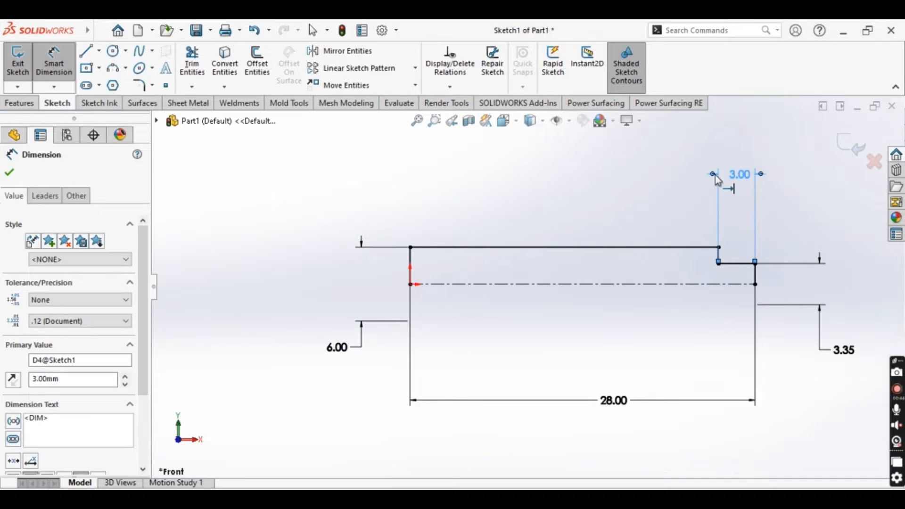
key(Escape)
key(Escape)
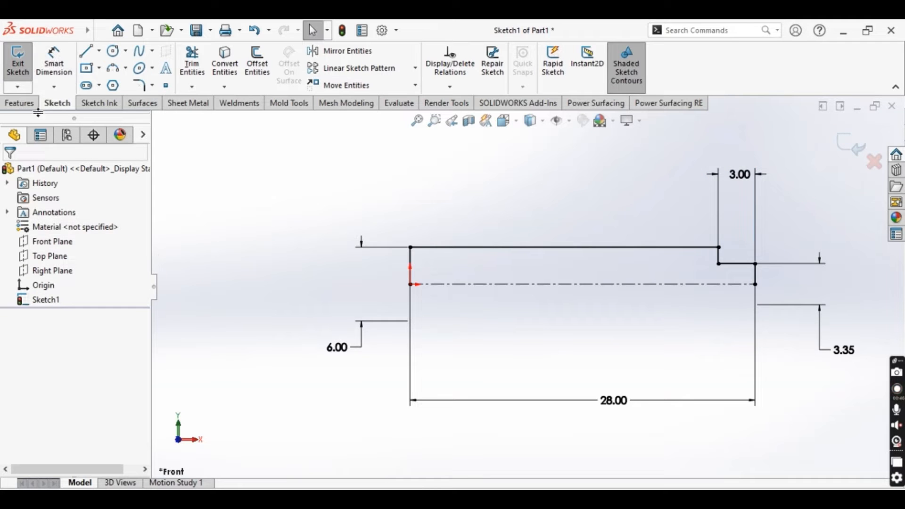
- Revolve the profile 360 degrees about the centerline into a solid stepped shaft
click(24, 104)
click(66, 60)
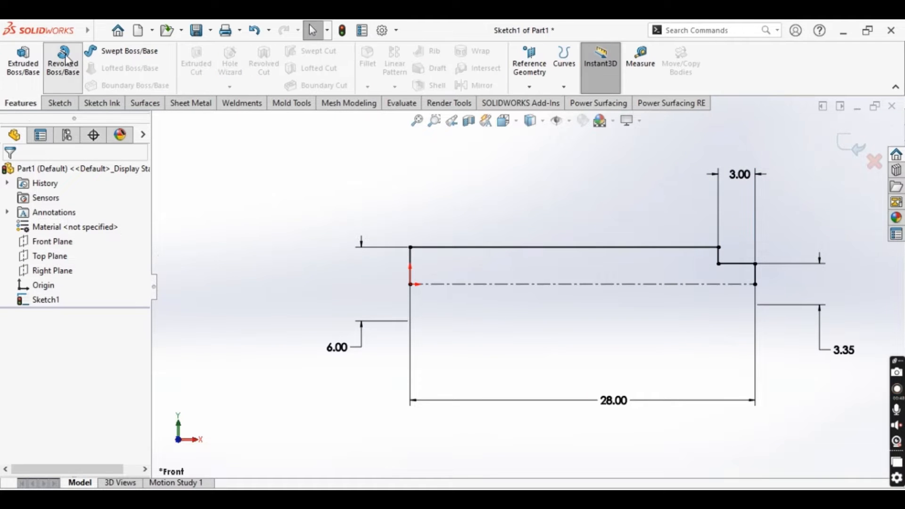
click(481, 272)
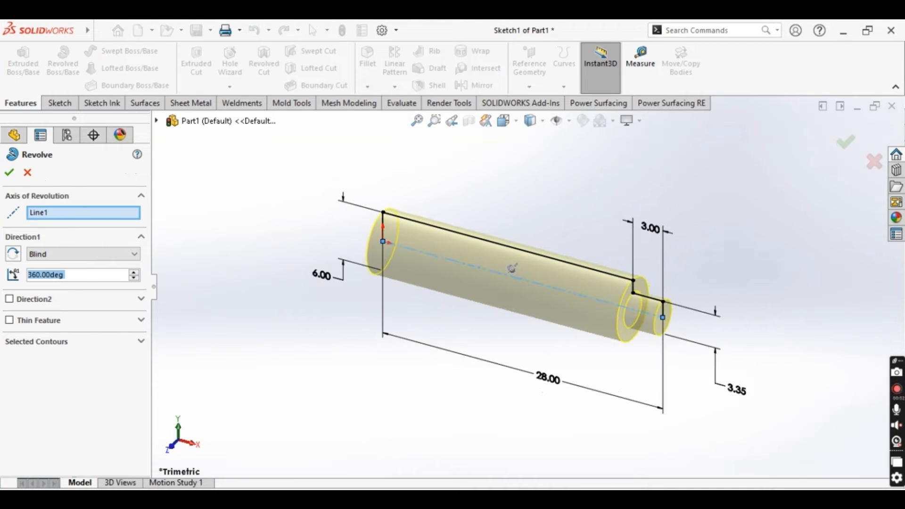
click(9, 175)
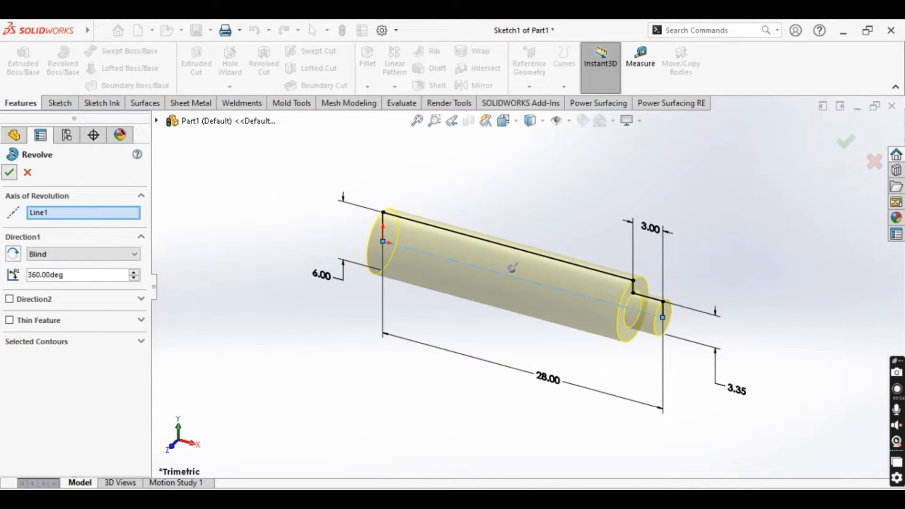
- Start a sketch on the small end face of the shaft and draw a vertical centerline from the origin up to the inner circle's edge
scroll(688, 314, down, 5)
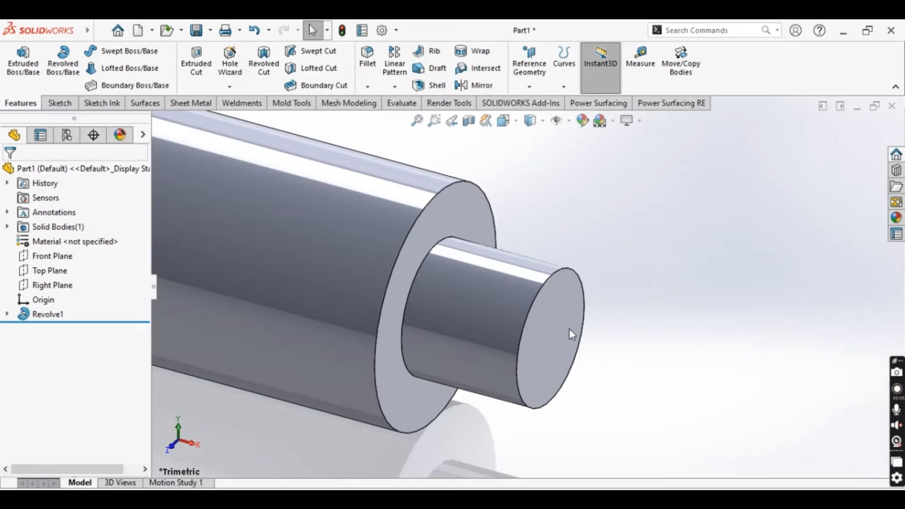
click(573, 334)
click(618, 290)
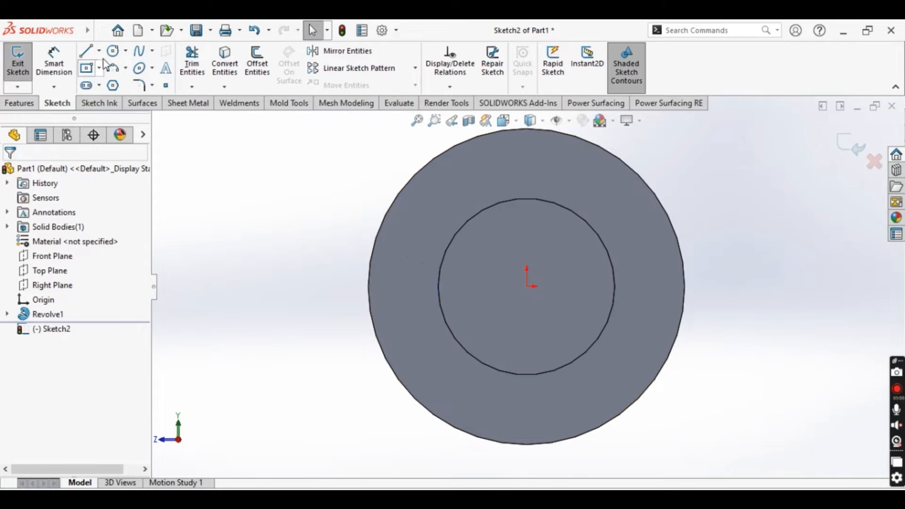
click(99, 50)
click(121, 83)
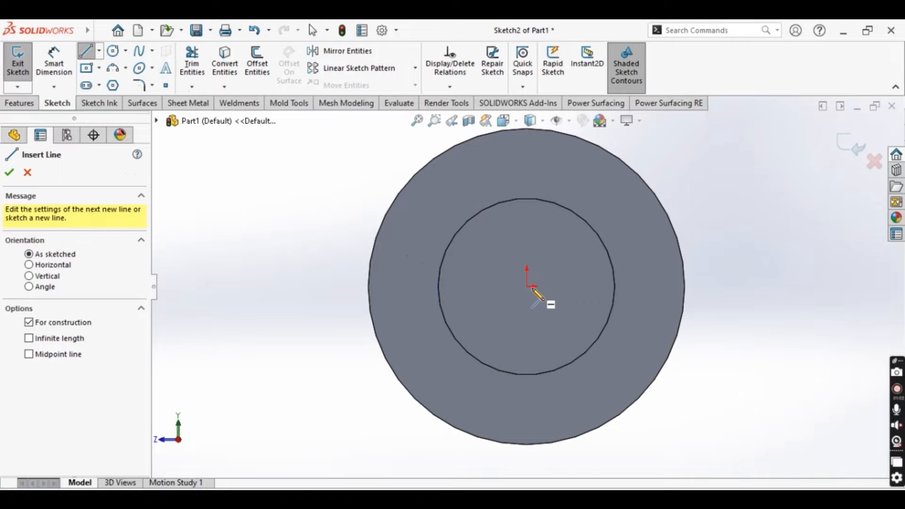
click(528, 286)
click(527, 198)
key(Escape)
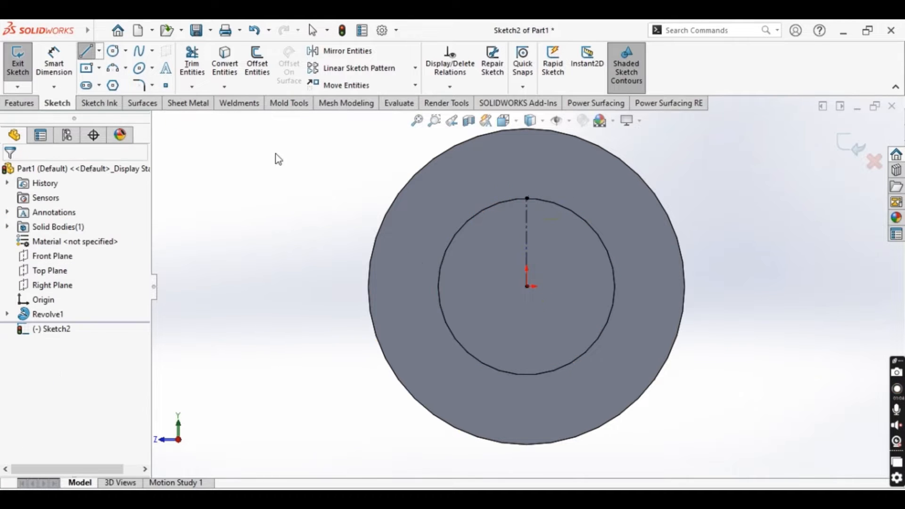
- Draw a horizontal centerline from the origin to the inner circle's edge
click(100, 51)
click(120, 82)
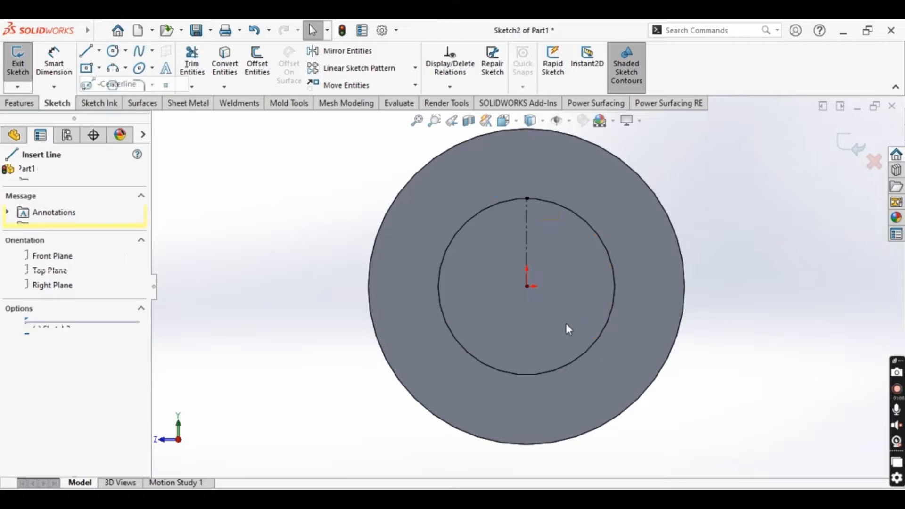
click(527, 287)
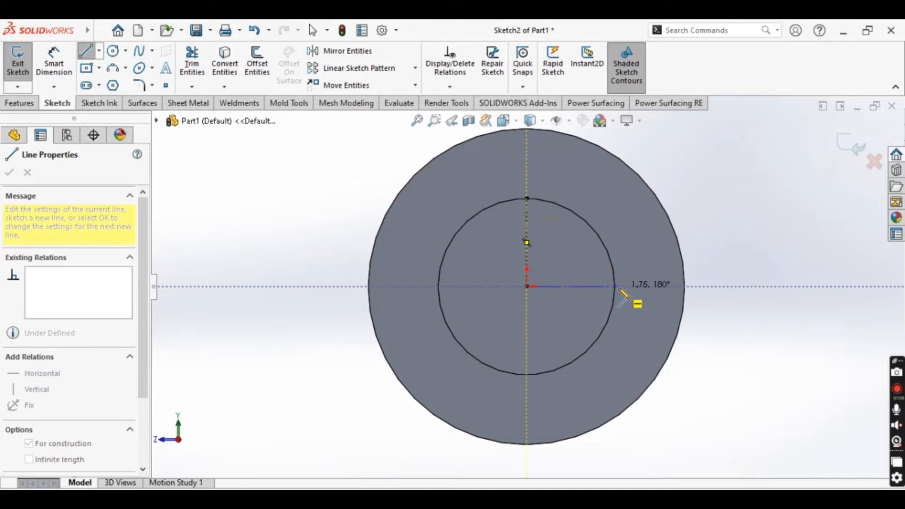
click(615, 286)
key(Escape)
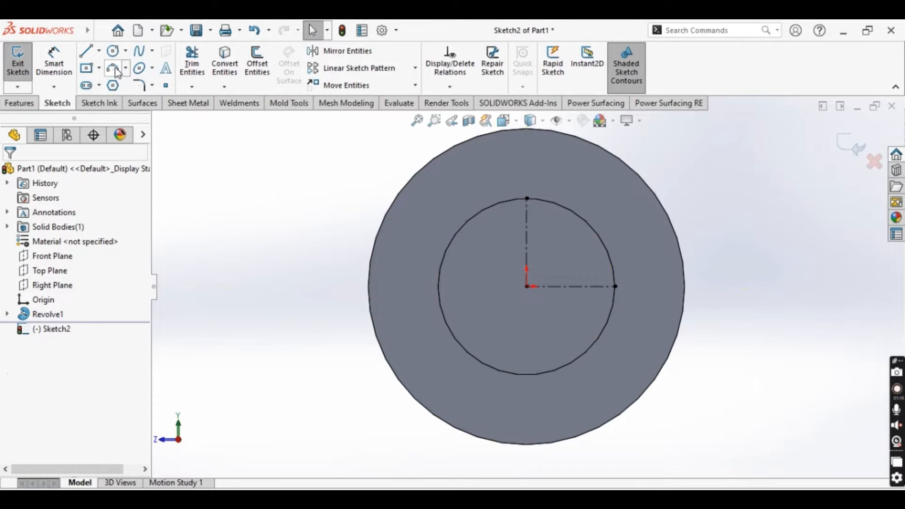
- Sketch a three-point arc across the vertical centerline, with both ends on the inner circle's upper edge and the curve bulging toward the origin
click(113, 69)
click(527, 199)
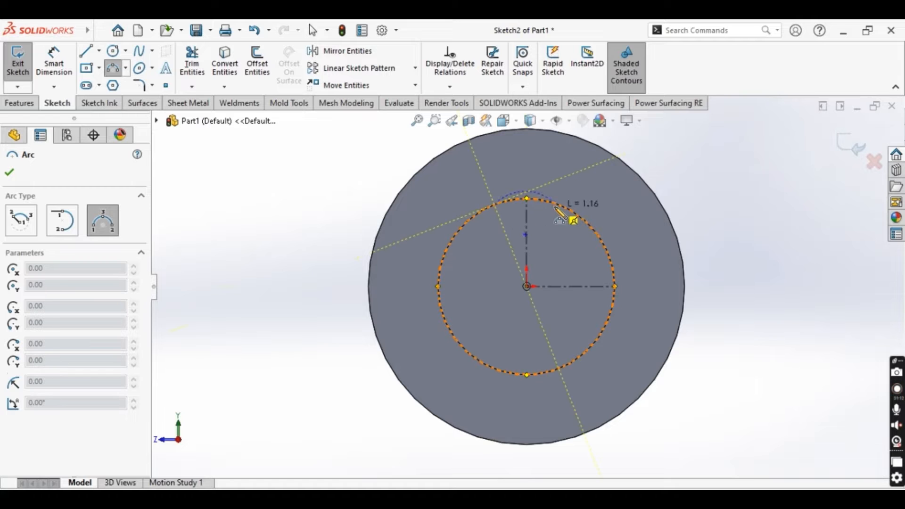
click(569, 208)
click(532, 221)
key(Escape)
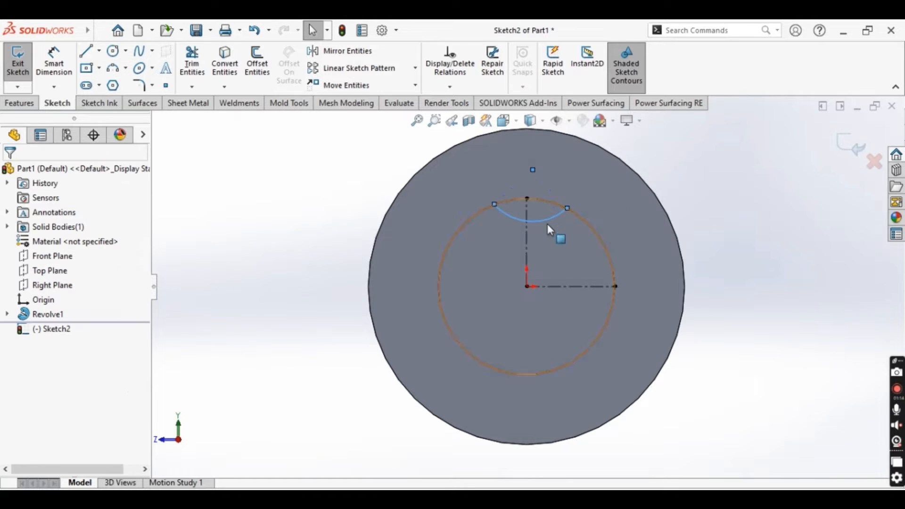
- Add a Coincident relation between the arc's midpoint and the vertical centerline
click(531, 222)
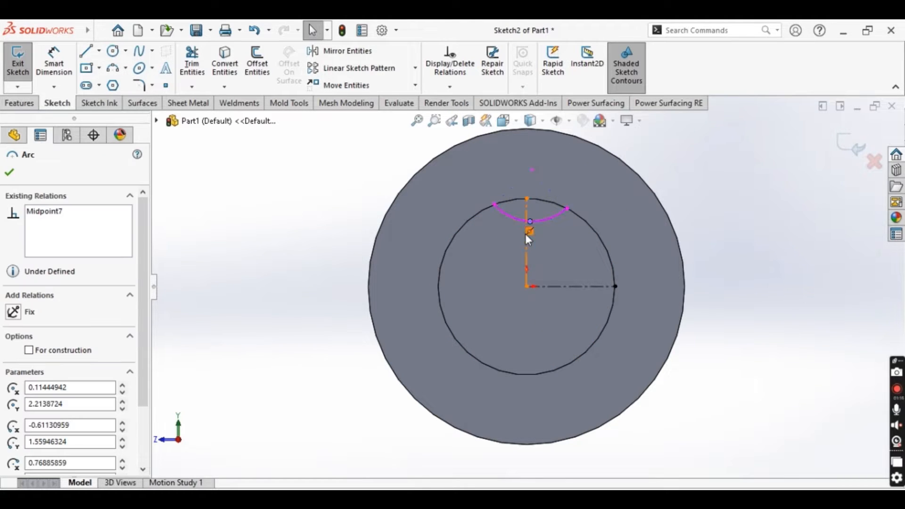
ctrl+click(527, 237)
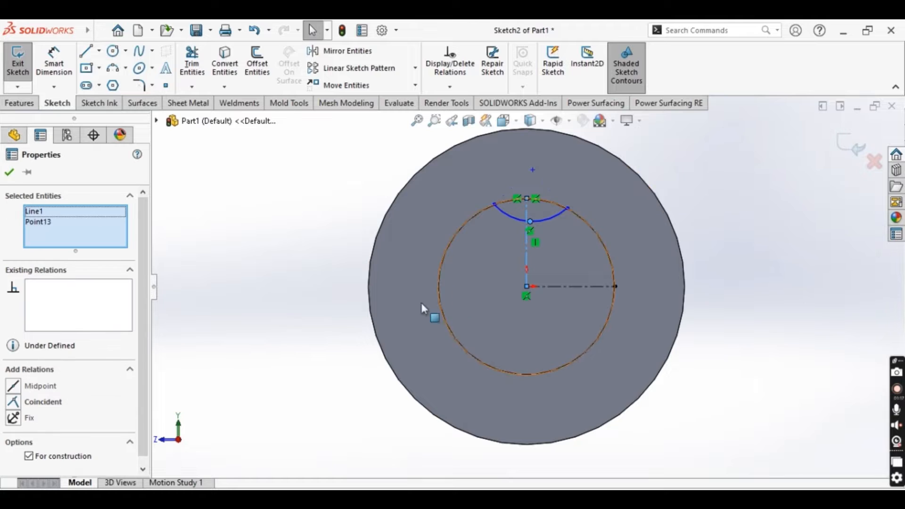
click(39, 404)
click(196, 241)
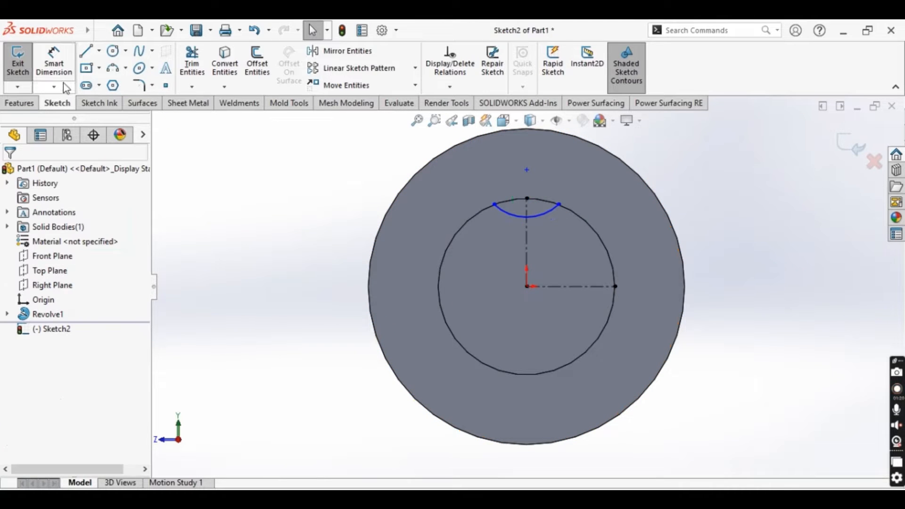
- Dimension the arc's lowest point as a doubled distance of 2.41 mm about the horizontal centerline
scroll(542, 247, down, 2)
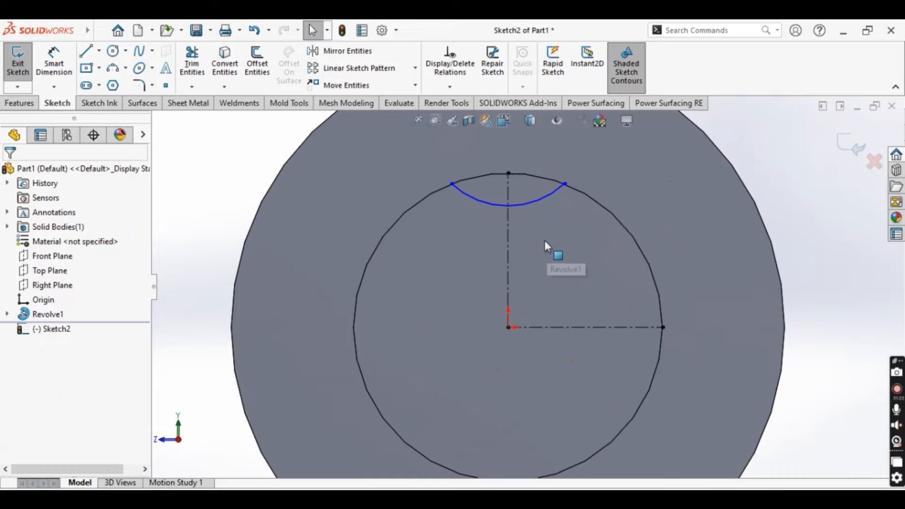
scroll(546, 245, up, 1)
click(53, 61)
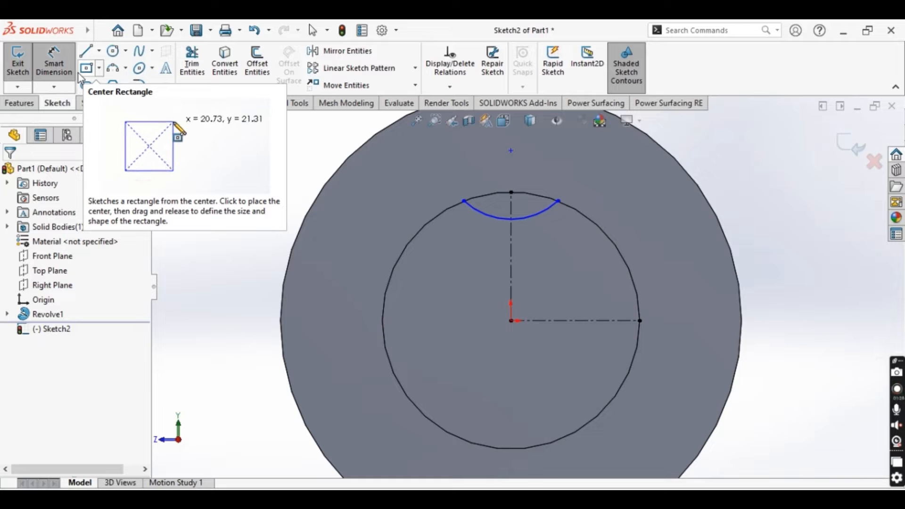
click(521, 219)
click(565, 321)
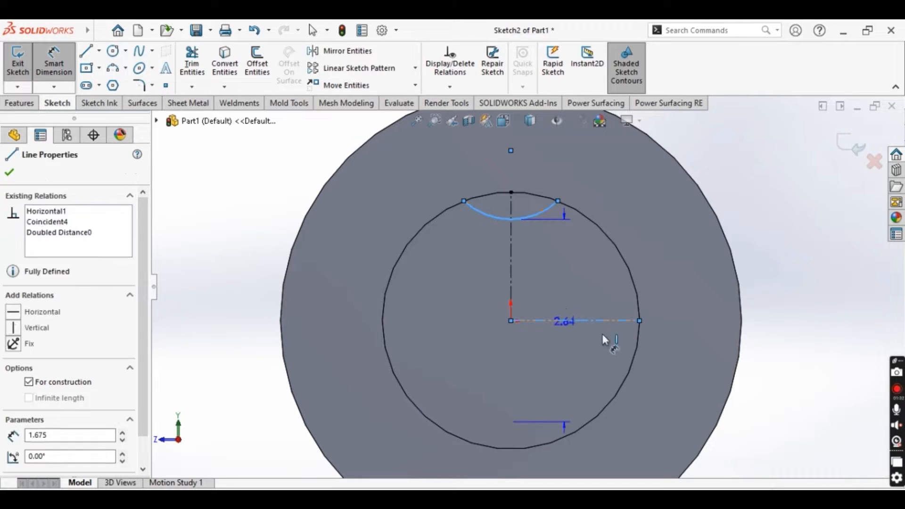
click(673, 363)
text(2.41)
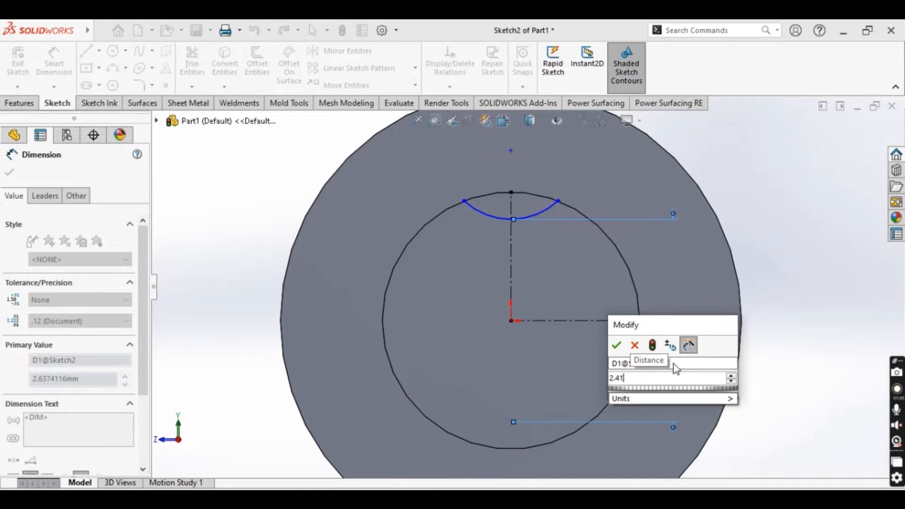
key(Return)
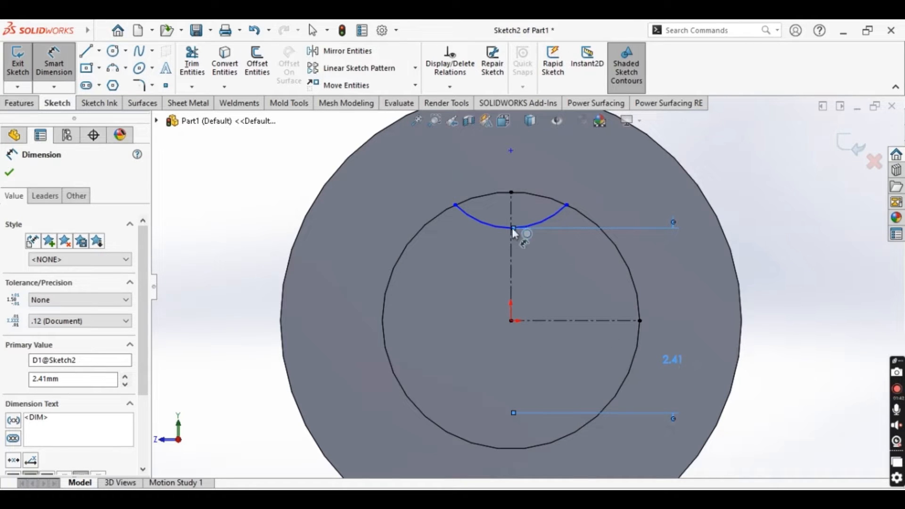
- Dimension the arc's radius as 0.69 mm
click(497, 226)
scroll(398, 149, up, 4)
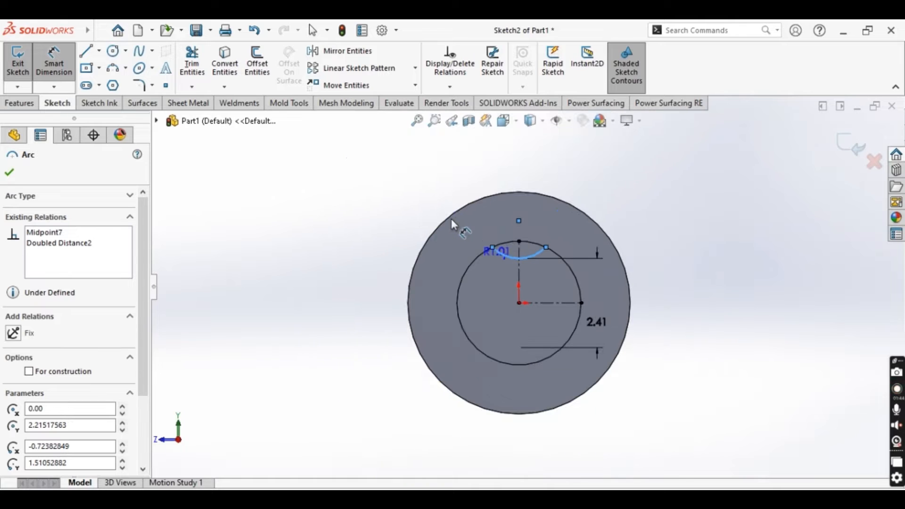
click(420, 315)
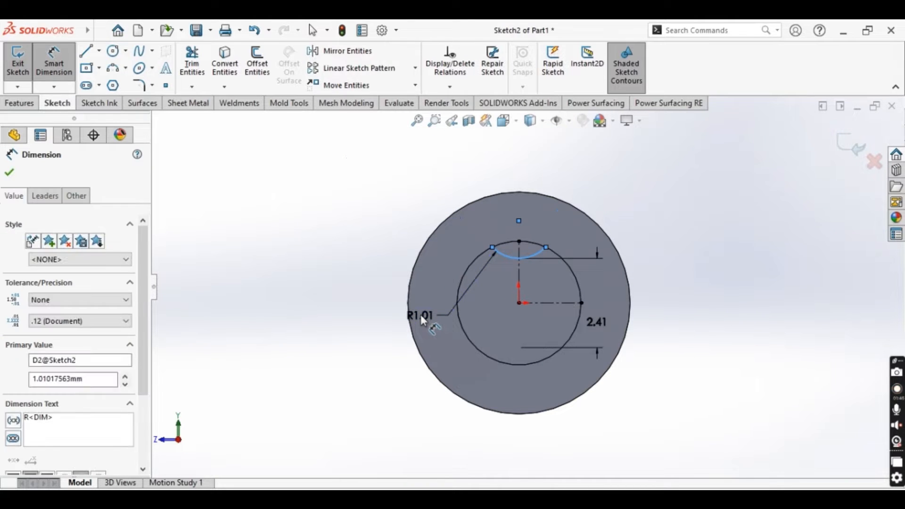
text(0.69)
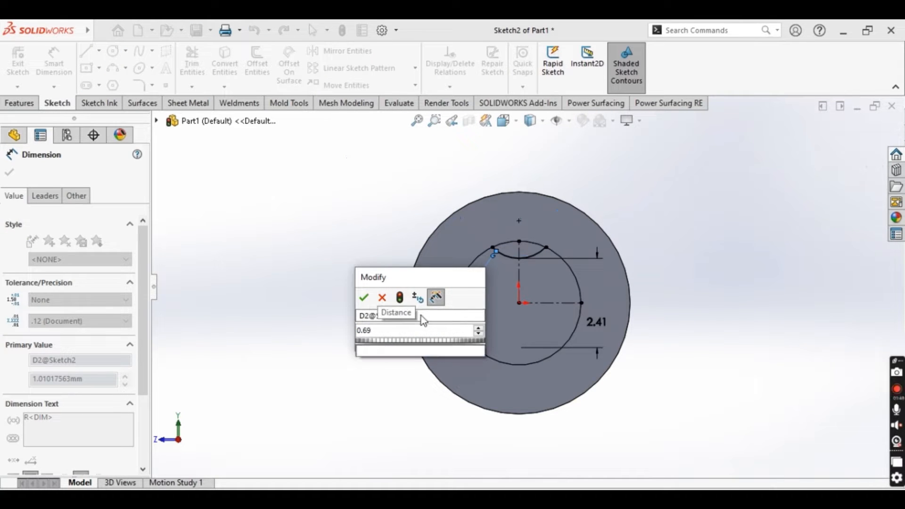
key(Return)
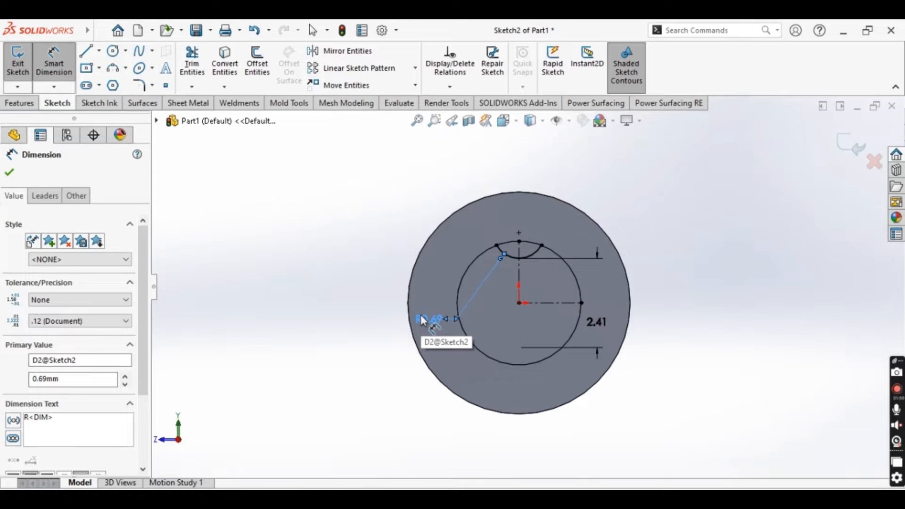
key(Escape)
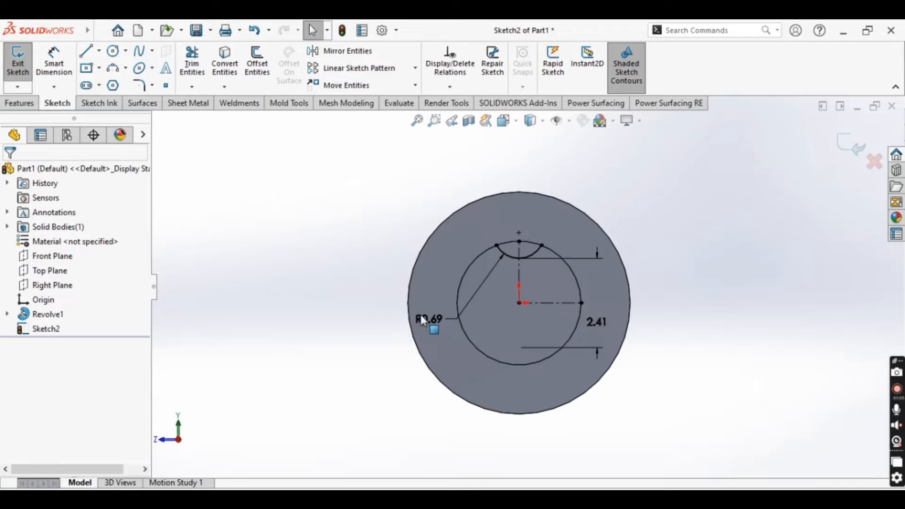
- Sketch a circle about 0.32 mm in diameter inside the inner circular edge, just left of the arc
scroll(537, 270, down, 5)
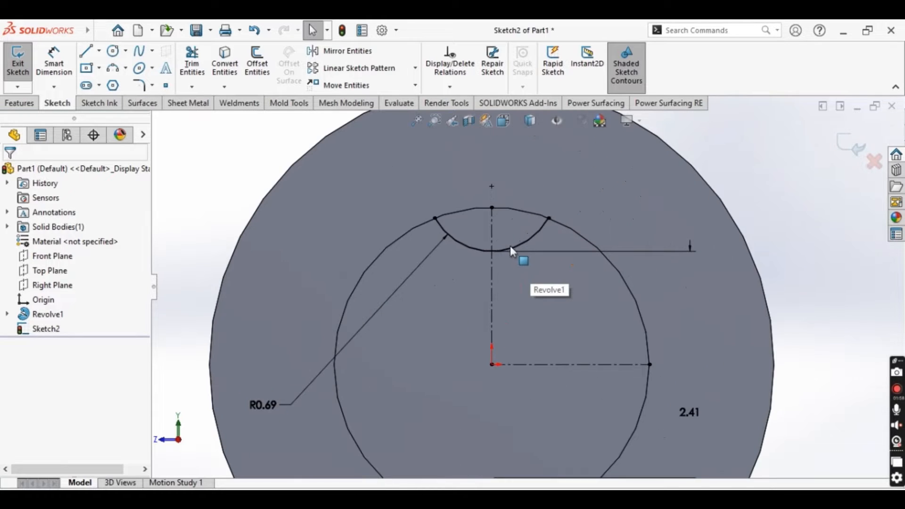
click(113, 51)
click(423, 253)
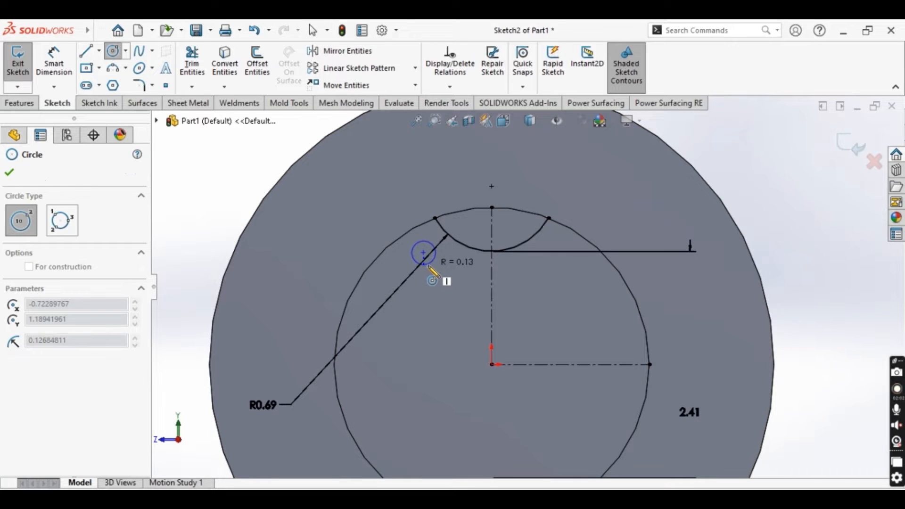
click(429, 268)
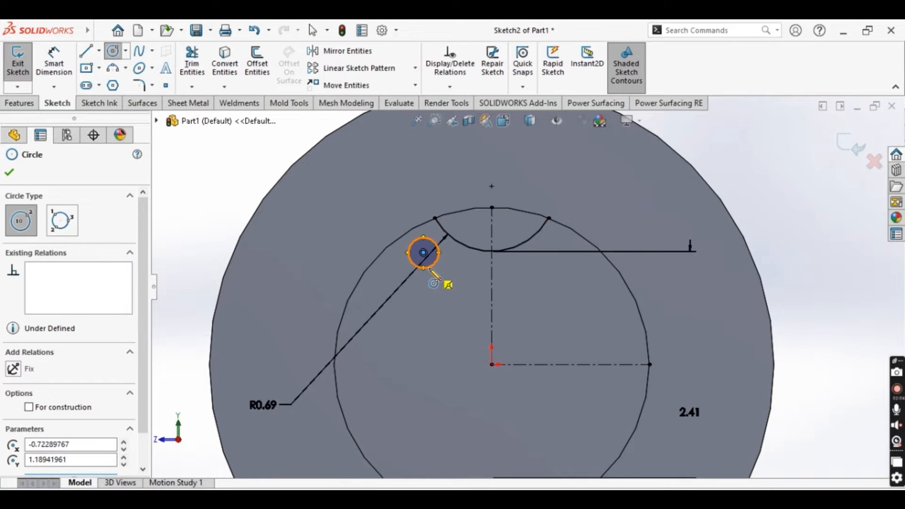
key(Escape)
- Dimension the small circle's diameter with the expression 0.29*2
click(57, 63)
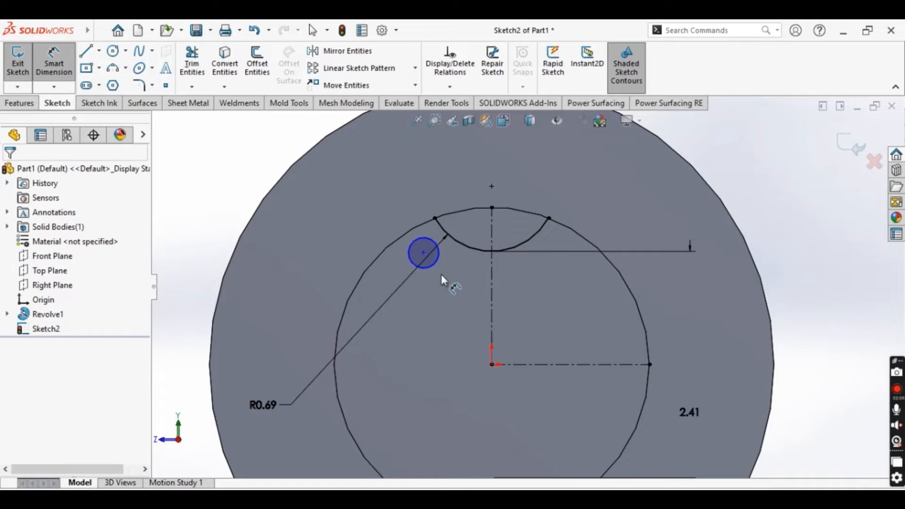
click(428, 268)
click(349, 200)
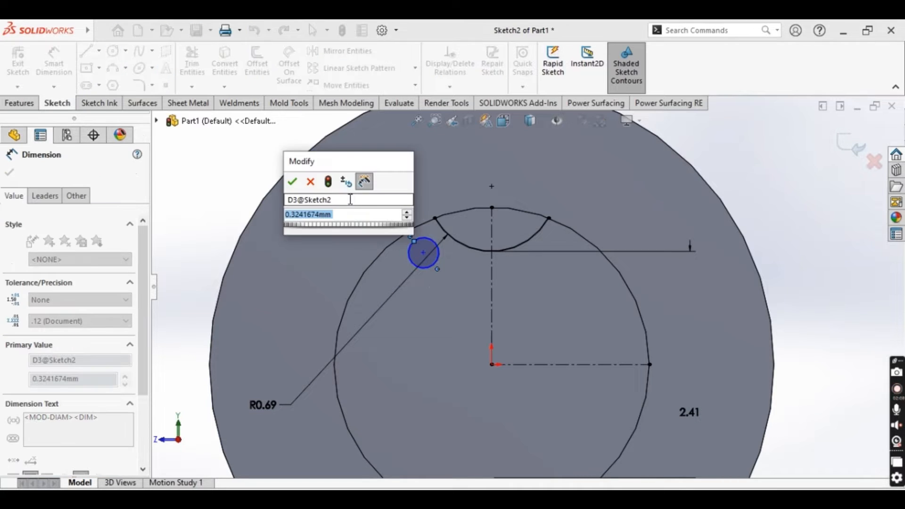
text(0.29")
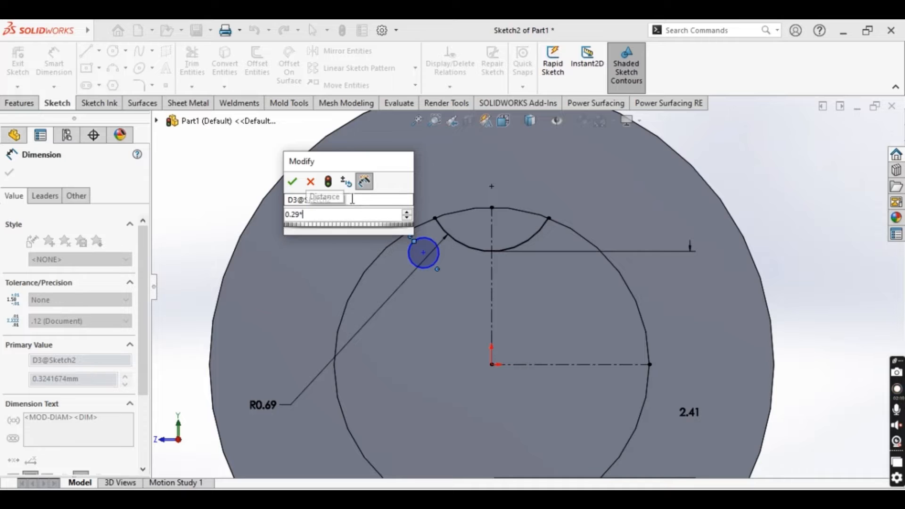
text(2)
key(Return)
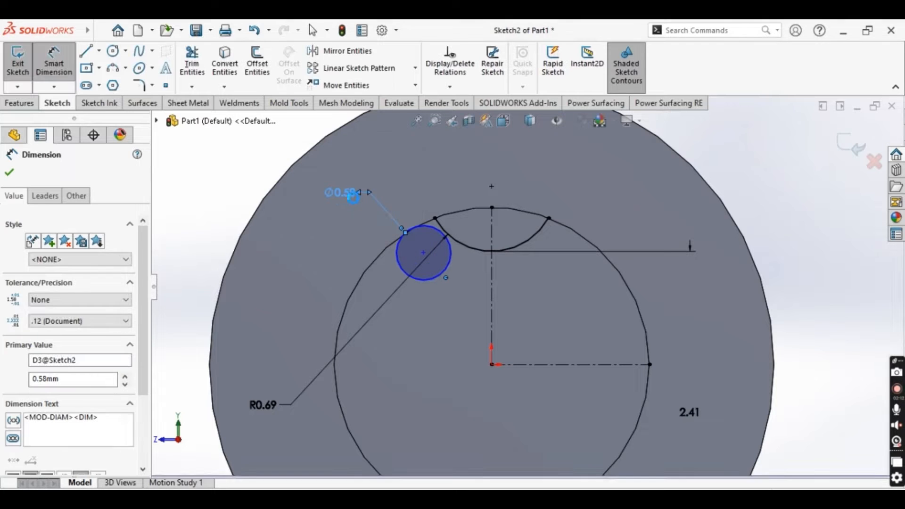
key(Escape)
- Add a Tangent relation between the small circle and the arc
scroll(415, 236, down, 3)
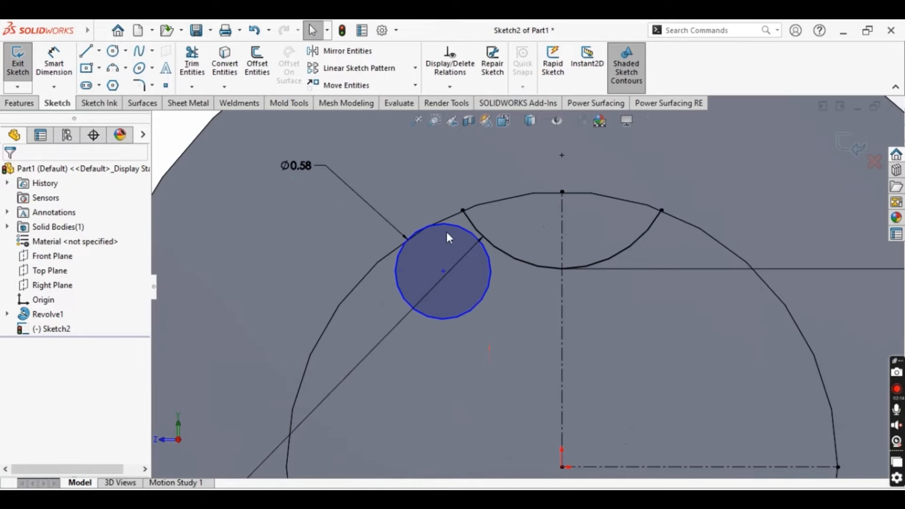
click(456, 227)
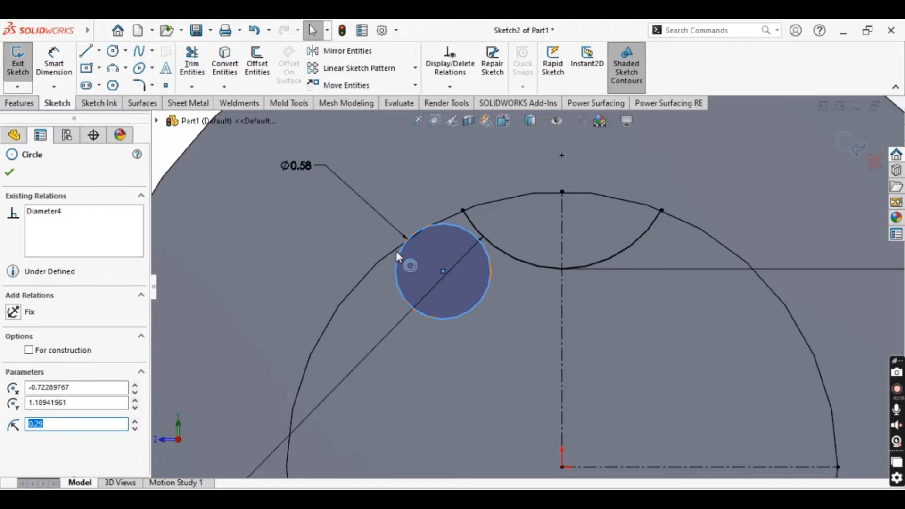
click(493, 250)
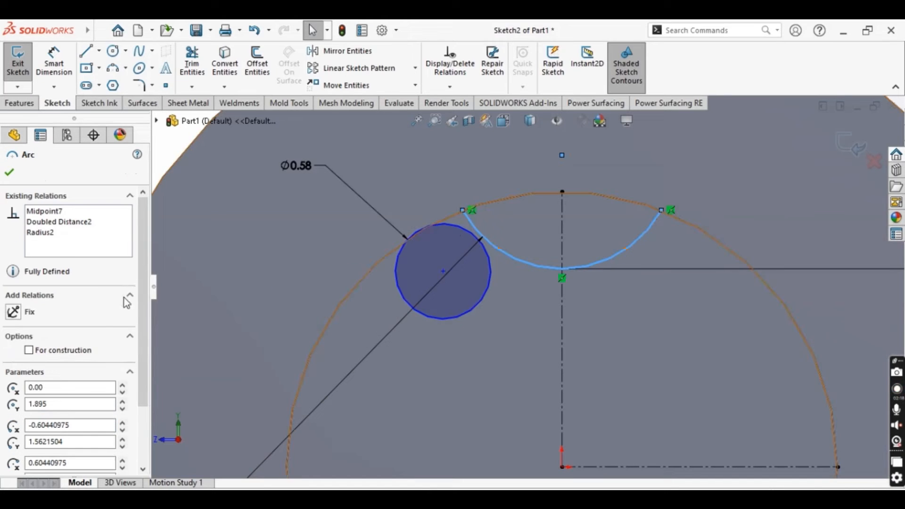
click(215, 386)
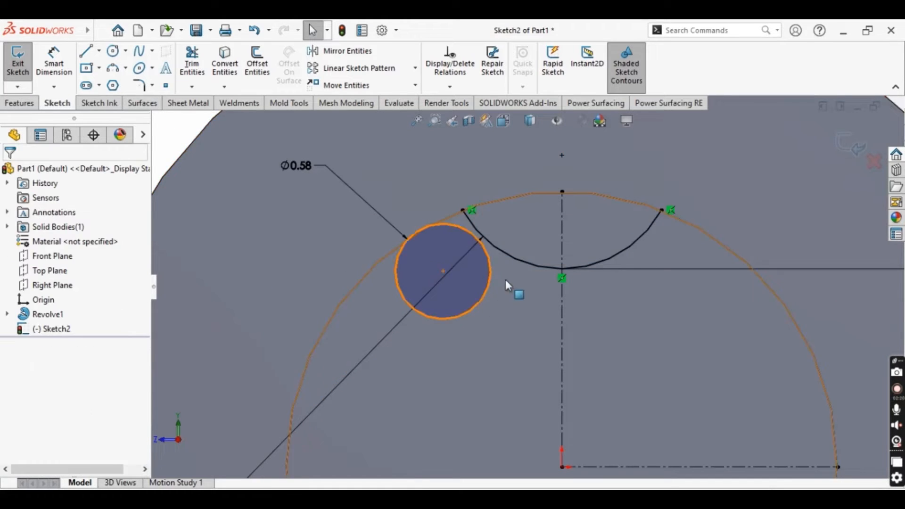
click(484, 294)
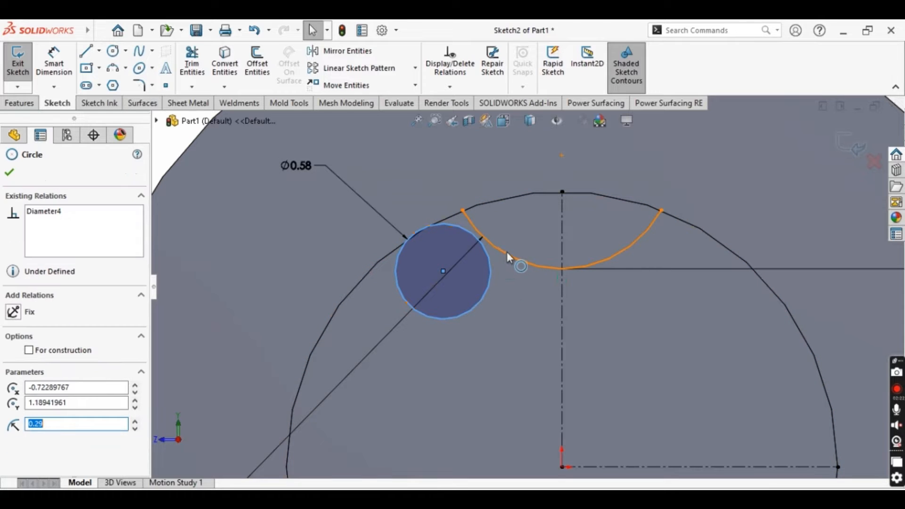
ctrl+click(506, 254)
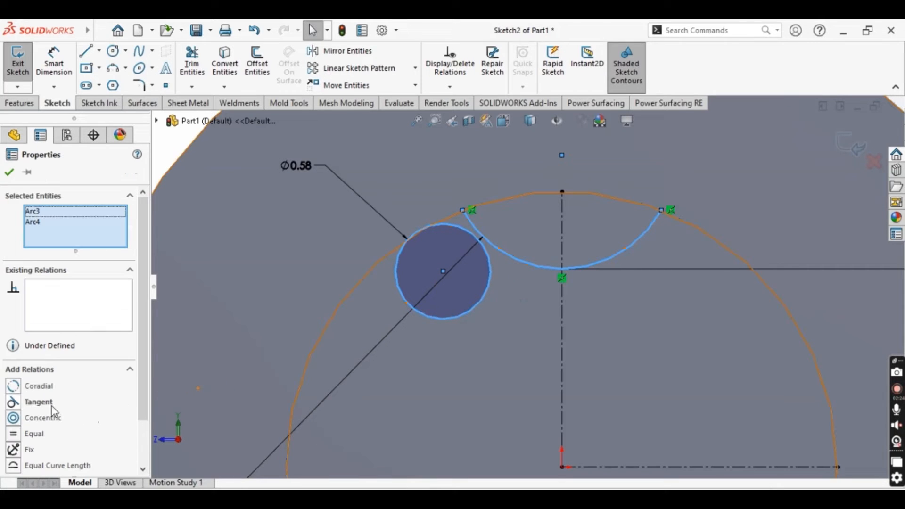
click(38, 402)
key(Escape)
- Add a Tangent relation between the small circle and the inner circular edge of the shaft
scroll(391, 267, down, 4)
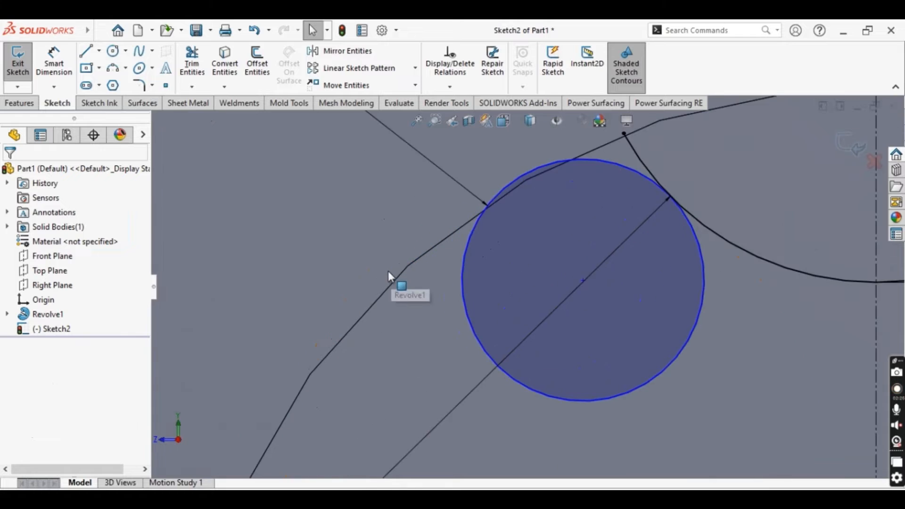
scroll(389, 271, up, 9)
scroll(541, 331, down, 3)
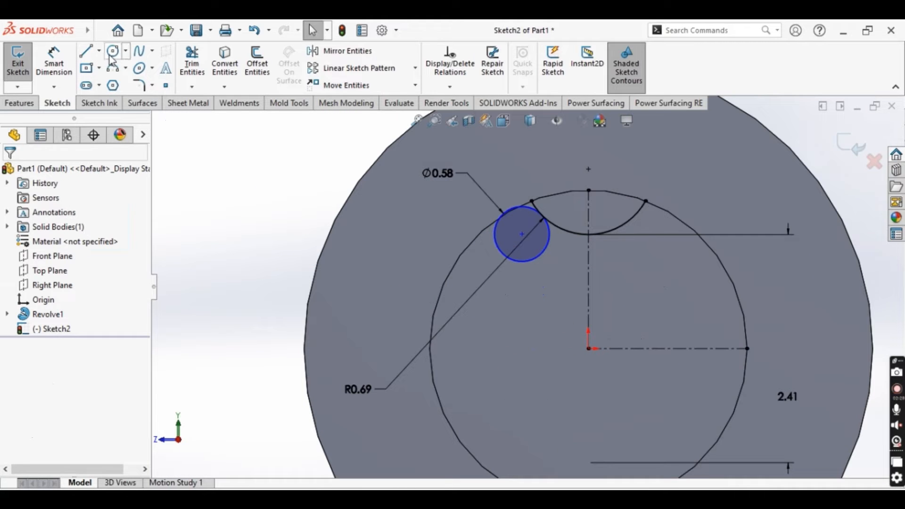
scroll(526, 186, down, 3)
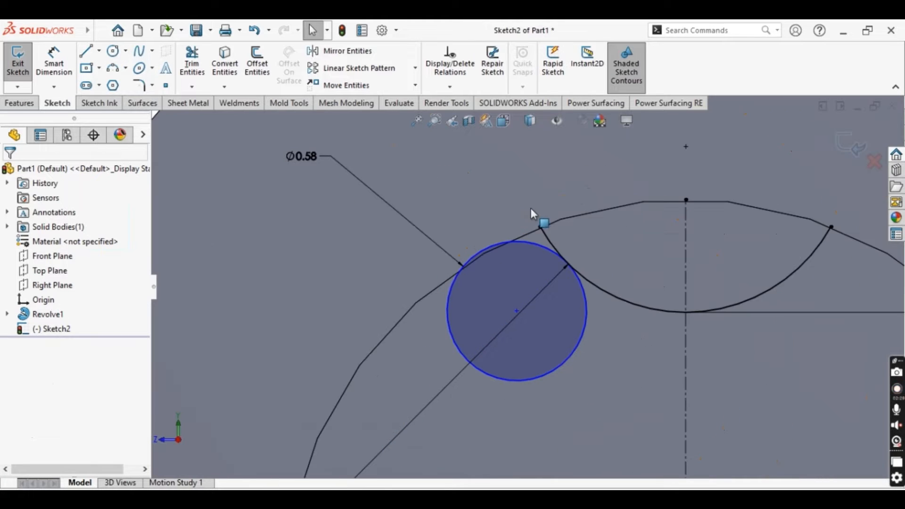
click(525, 235)
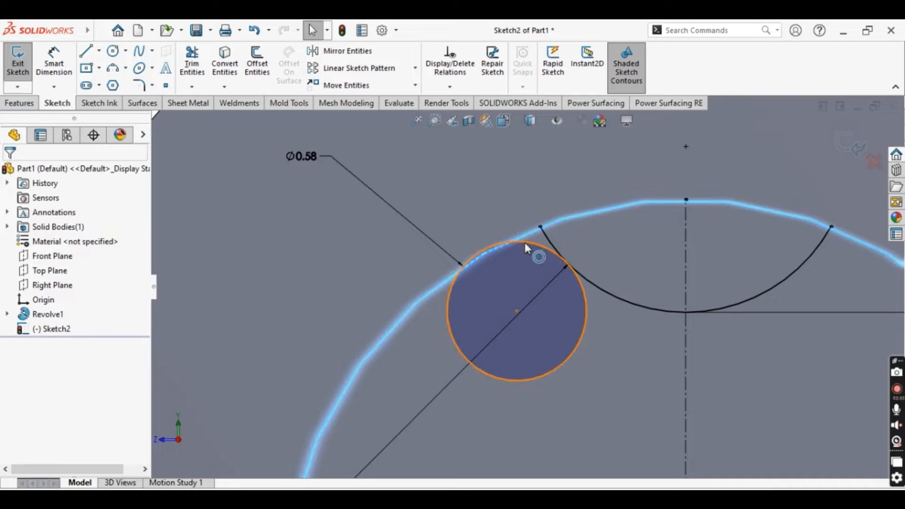
ctrl+click(526, 242)
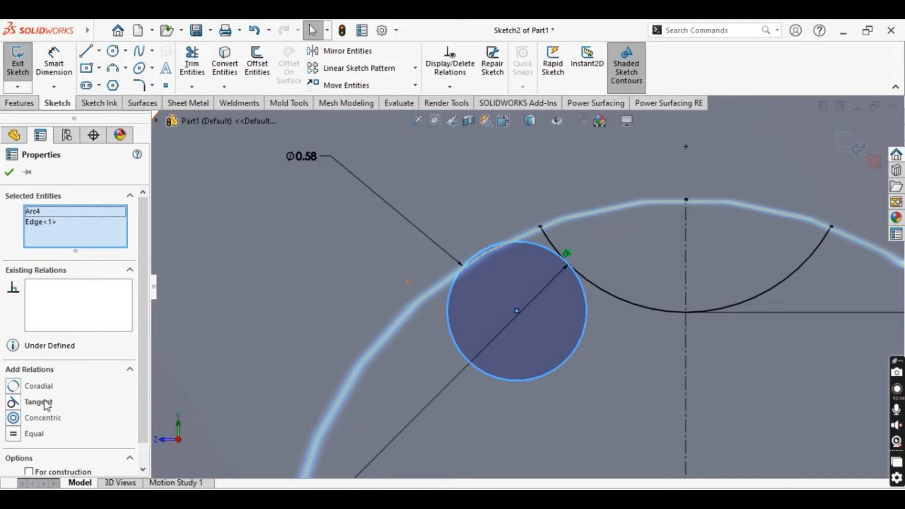
click(45, 403)
click(426, 318)
key(f)
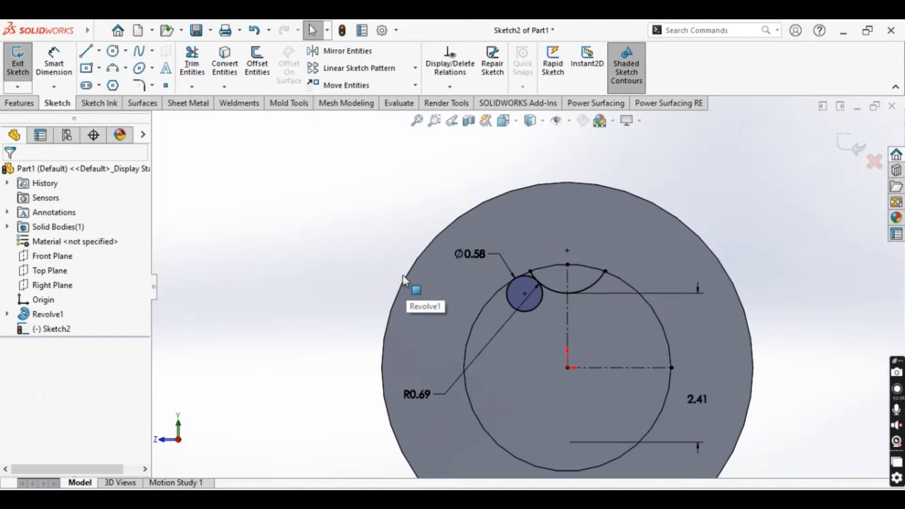
- Mirror the small circle about the vertical centerline, keeping the original
scroll(719, 346, down, 3)
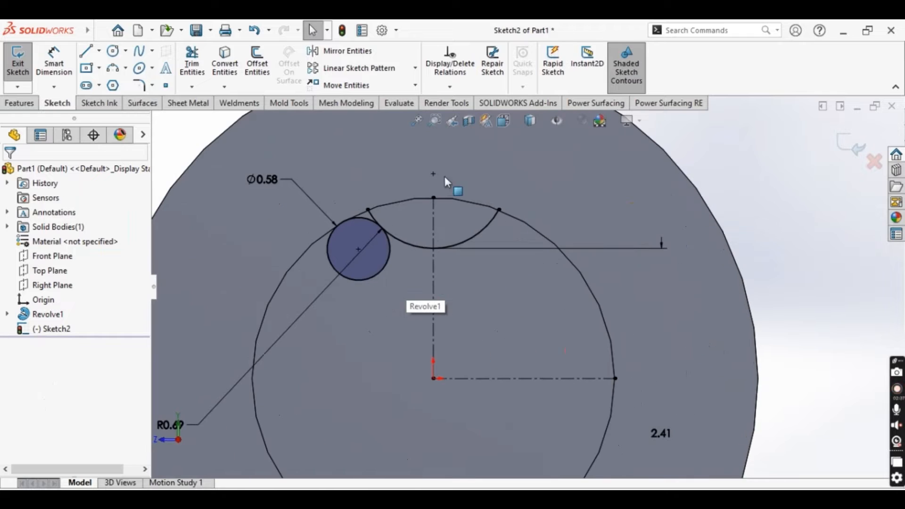
click(337, 51)
click(388, 257)
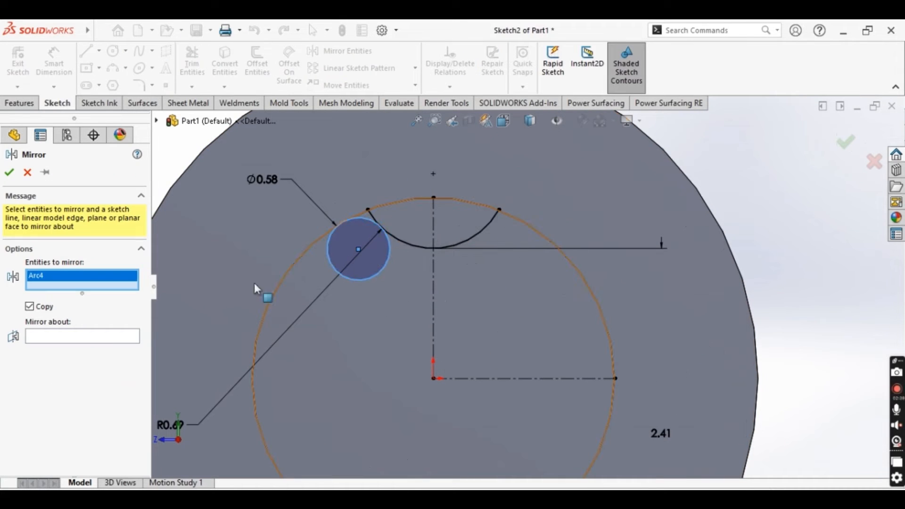
click(109, 337)
click(434, 339)
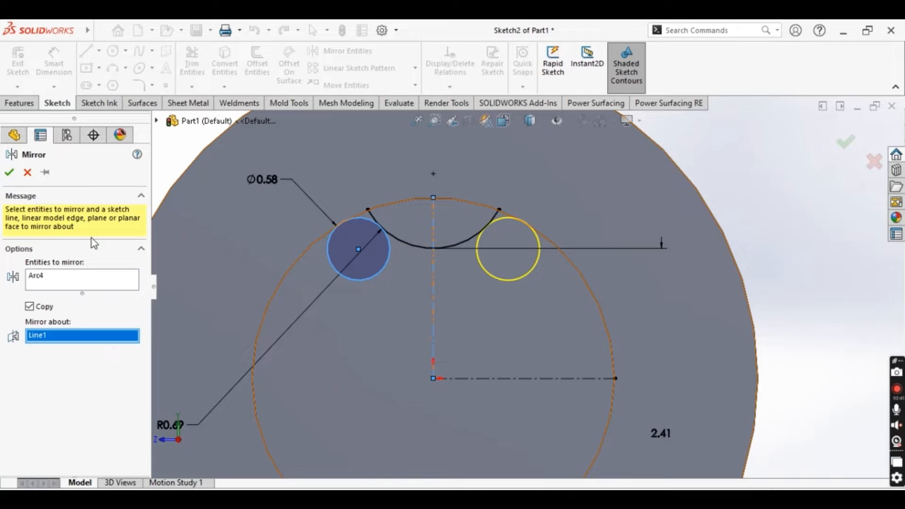
click(9, 173)
- Try to trim the lower part of the original small circle with Power trim
click(192, 62)
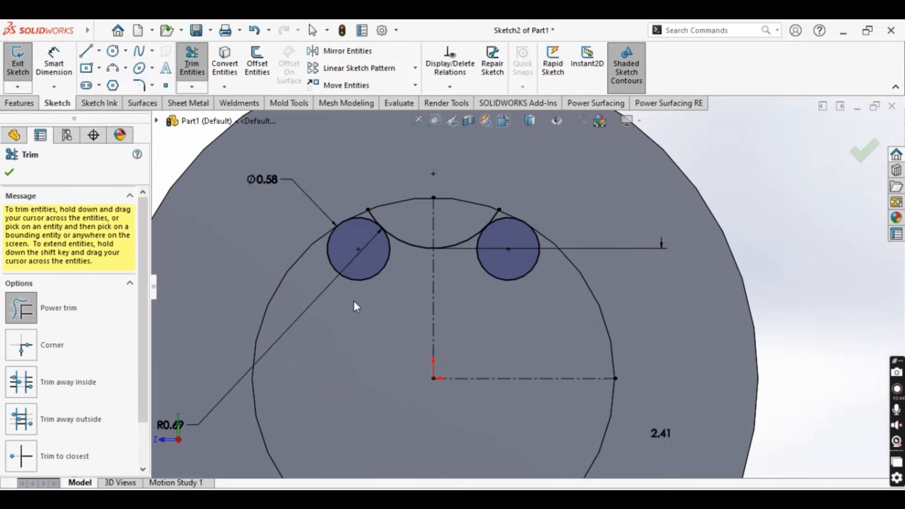
click(357, 280)
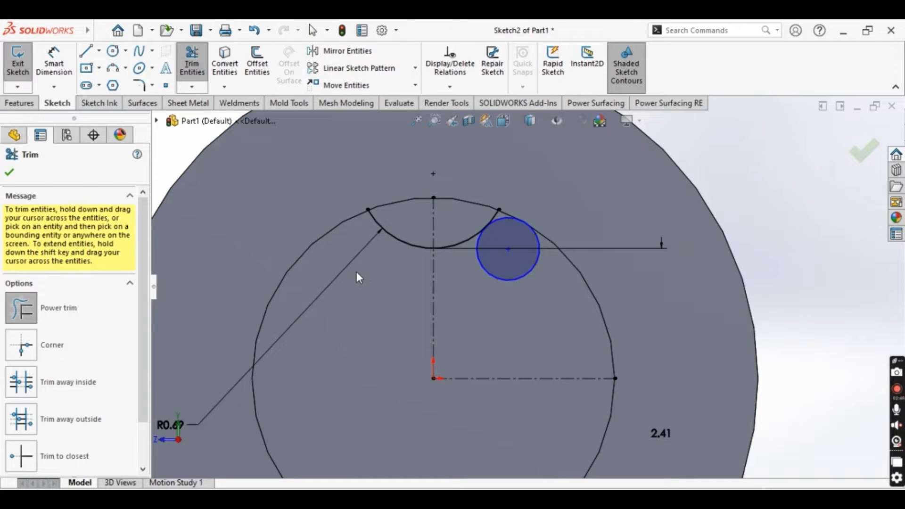
key(Escape)
key(ctrl+z)
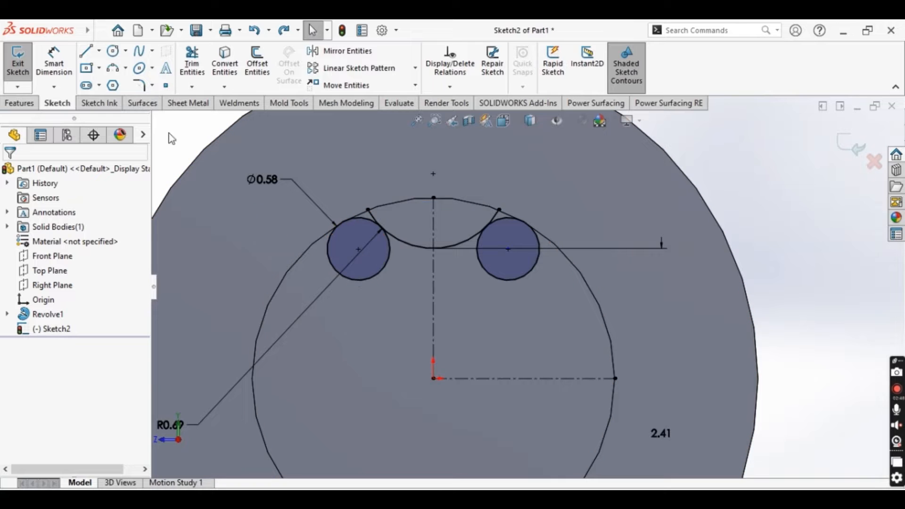
- Sketch a circle centred on the origin with a radius of about 1.83 mm
click(112, 52)
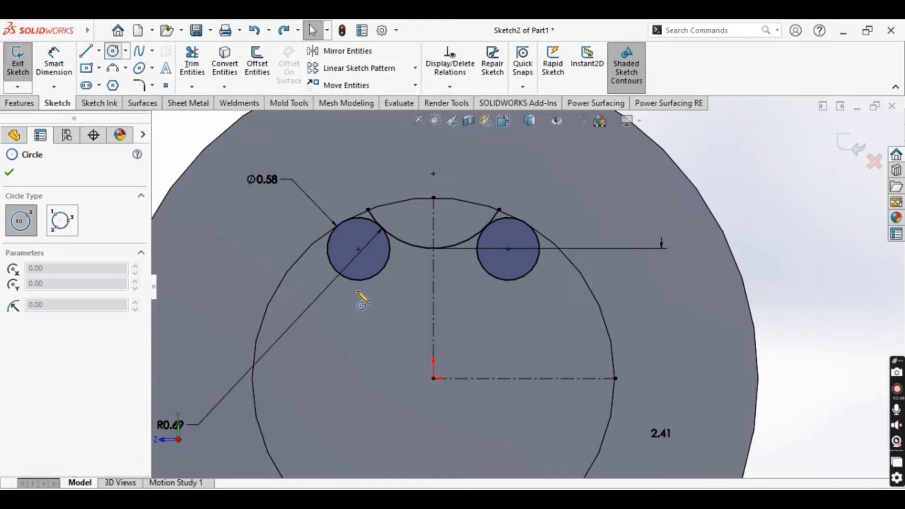
click(433, 378)
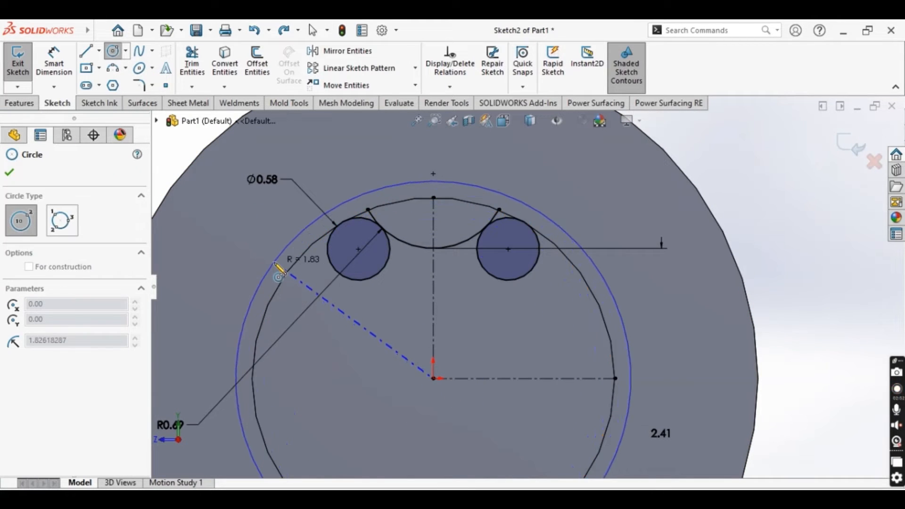
click(276, 263)
key(Escape)
- Add a Coradial relation between the large sketched circle and the inner circular edge of the shaft
click(278, 259)
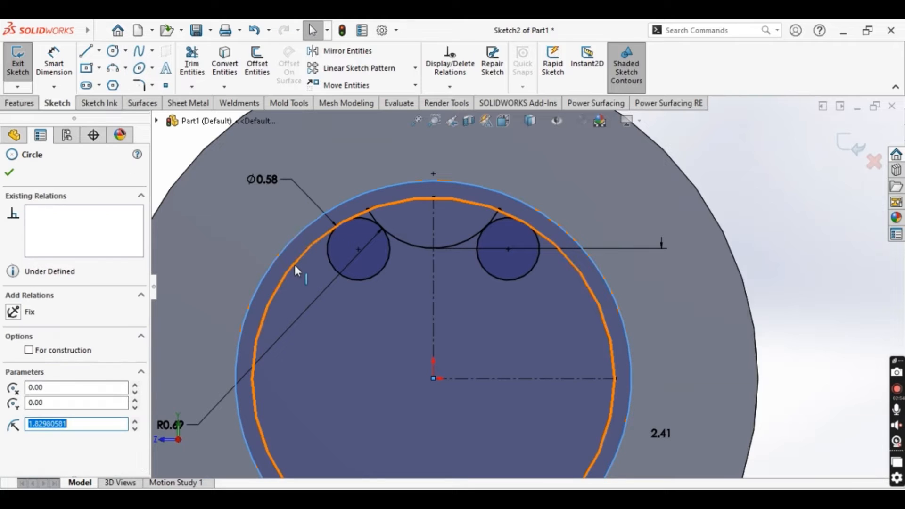
ctrl+click(294, 265)
ctrl+click(261, 297)
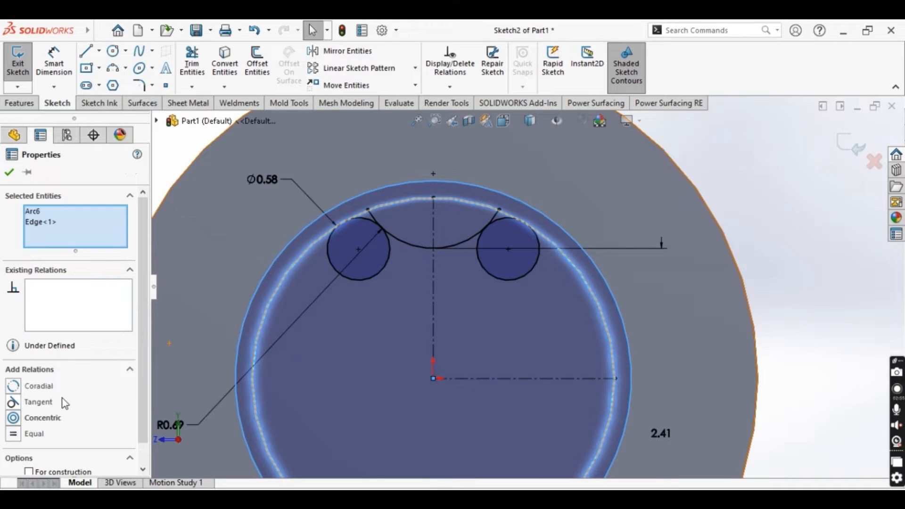
click(40, 387)
key(Escape)
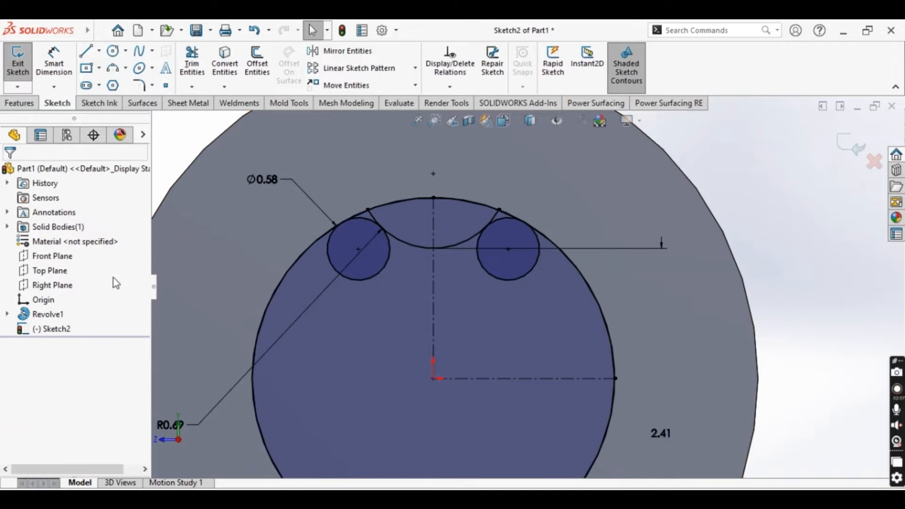
- Power-trim the lower portions of both small circles, undoing the surplus trim of the central arc's end
click(192, 62)
drag(333, 273, 338, 269)
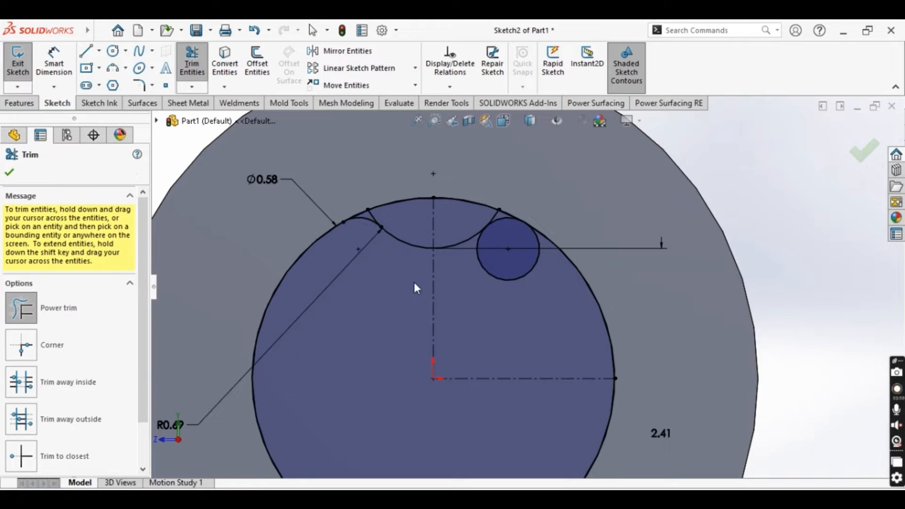
drag(535, 313, 512, 279)
scroll(494, 222, down, 5)
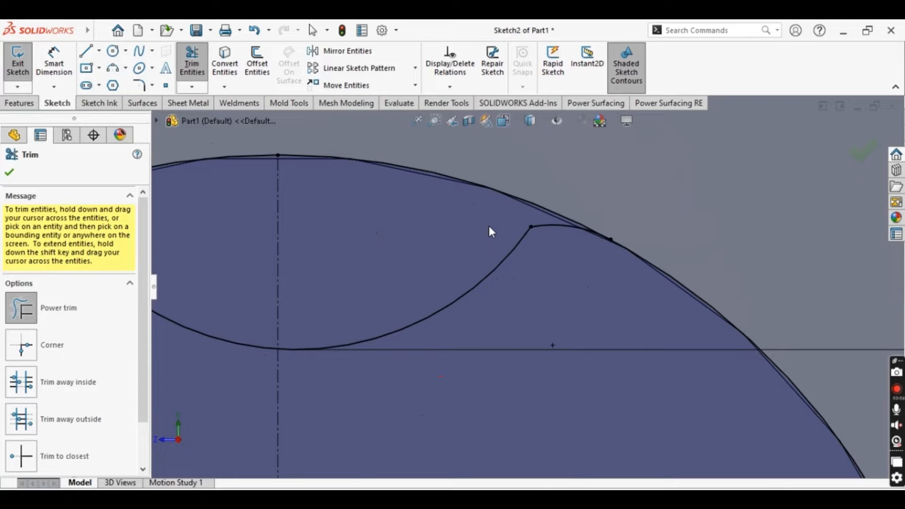
key(ctrl+z)
scroll(481, 232, up, 5)
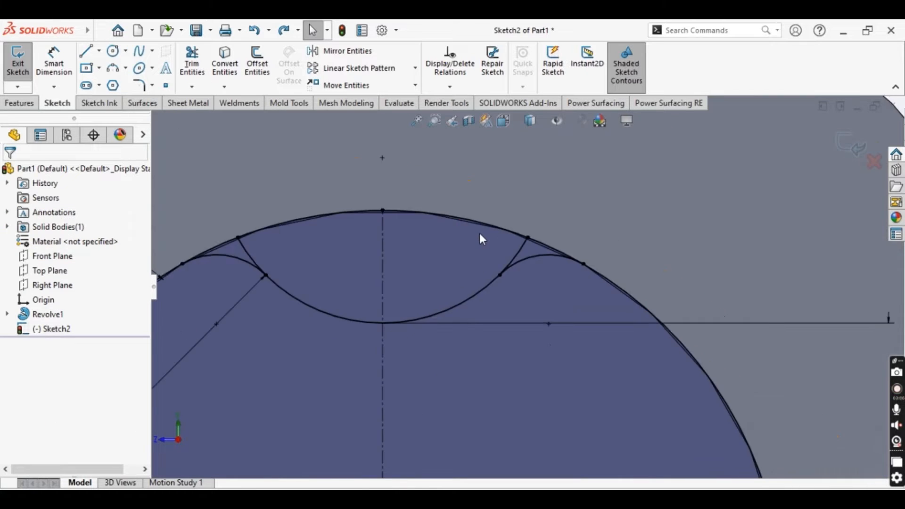
scroll(443, 280, down, 2)
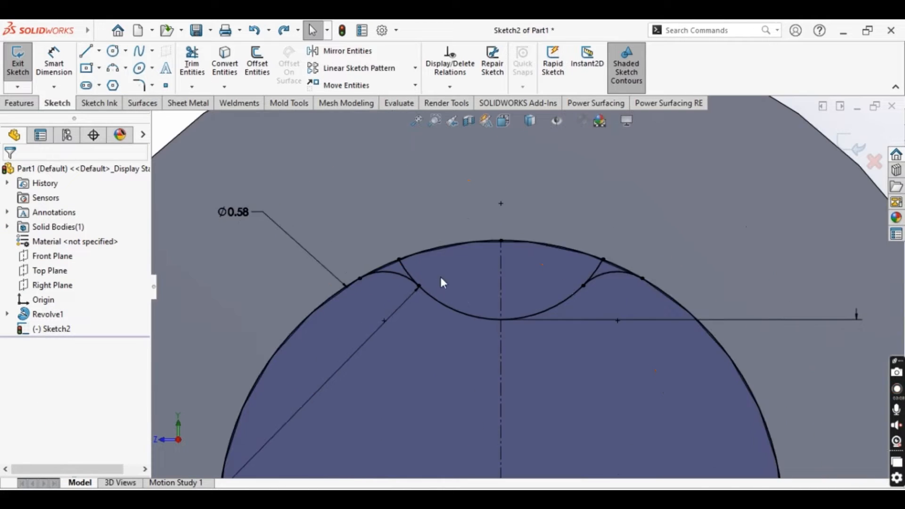
- Power-trim the left and upper-right parts of the large circle and both central arc ends beyond the small tangent arcs
click(192, 61)
drag(322, 357, 279, 319)
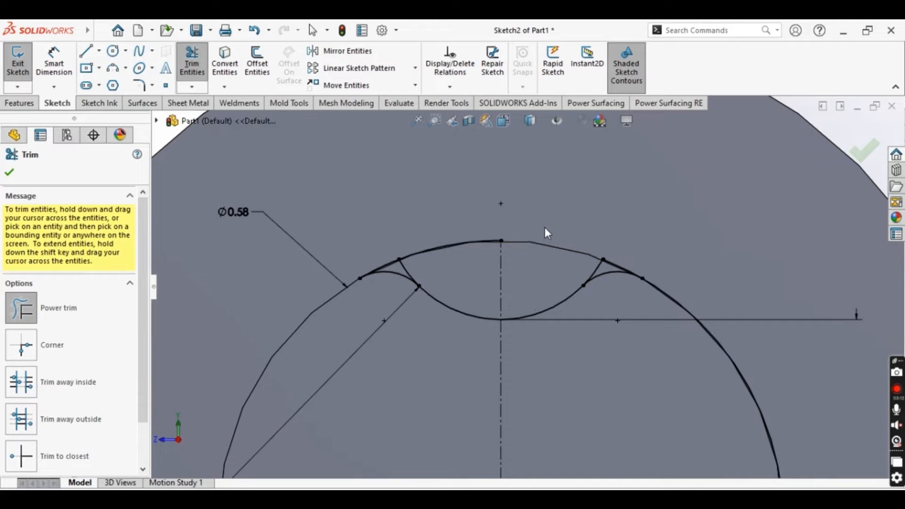
scroll(421, 264, down, 6)
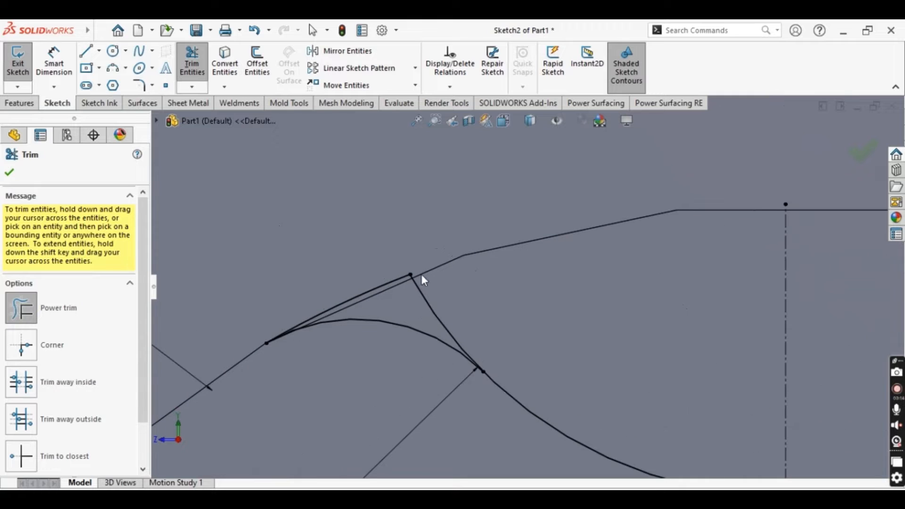
drag(445, 295, 416, 301)
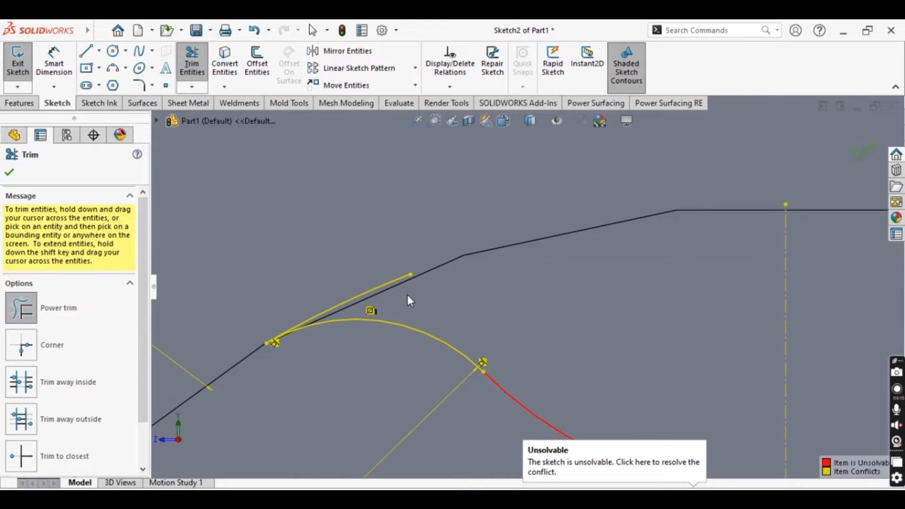
scroll(407, 295, up, 3)
scroll(642, 315, down, 6)
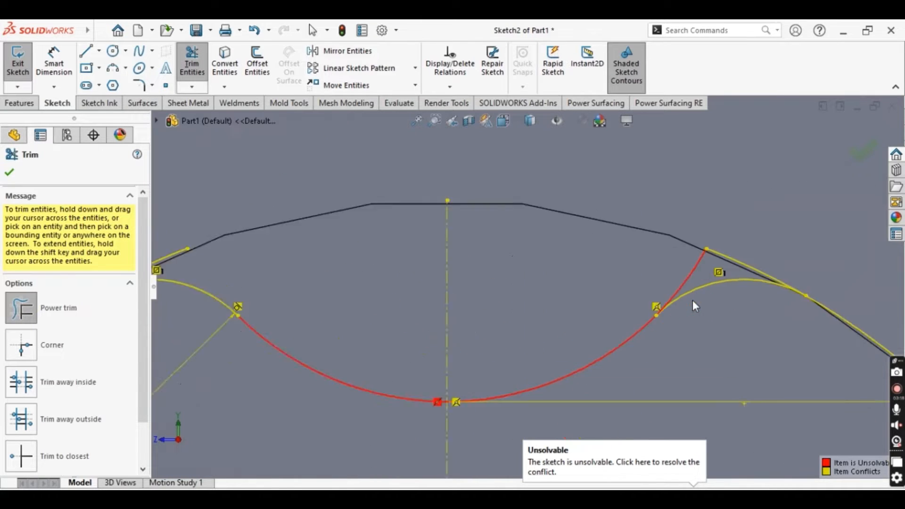
drag(657, 261, 661, 253)
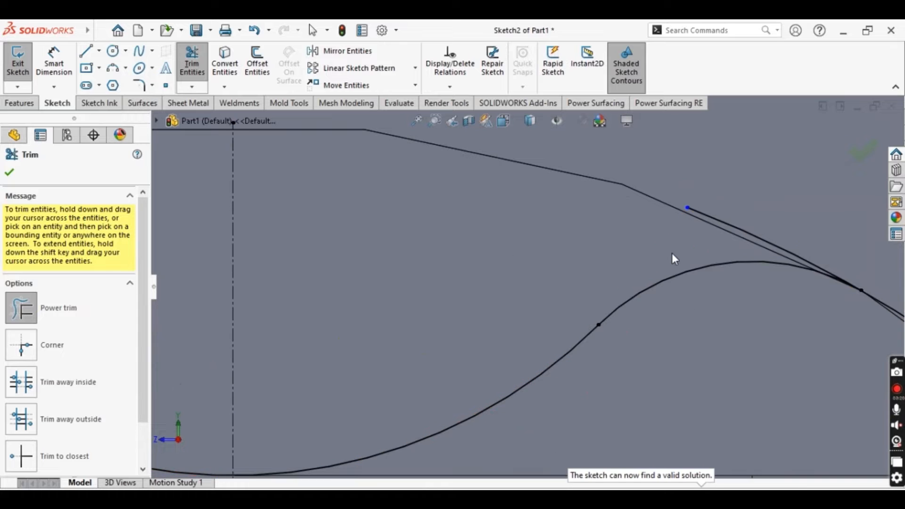
scroll(584, 237, up, 5)
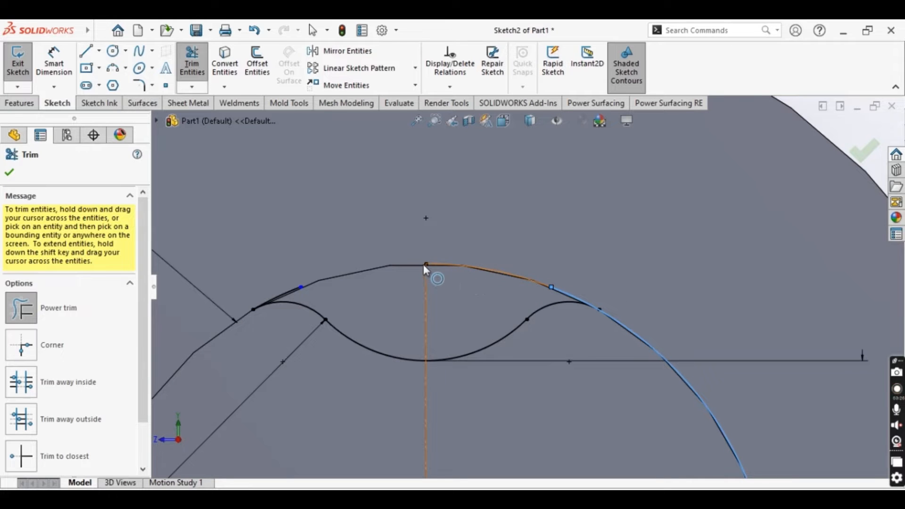
- Remove the remaining segments of the large circle, leaving only the three-arc wavy profile
key(Escape)
click(379, 268)
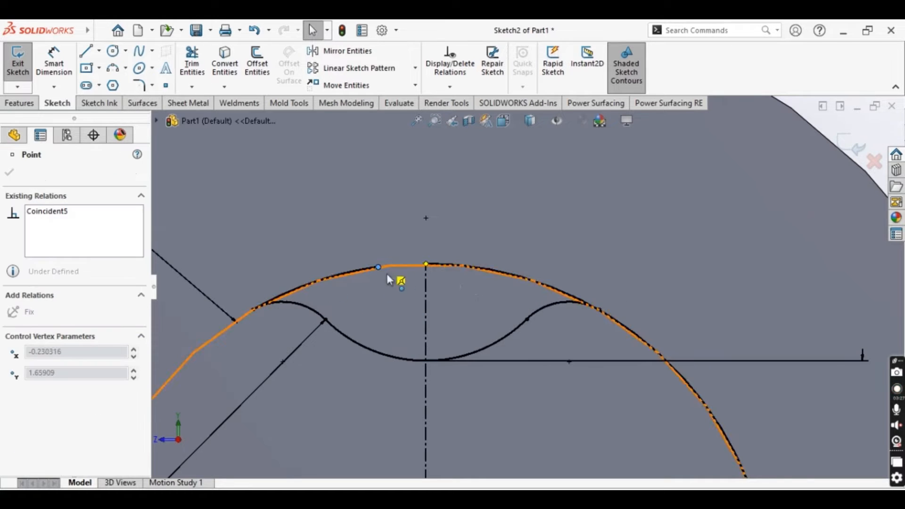
click(424, 267)
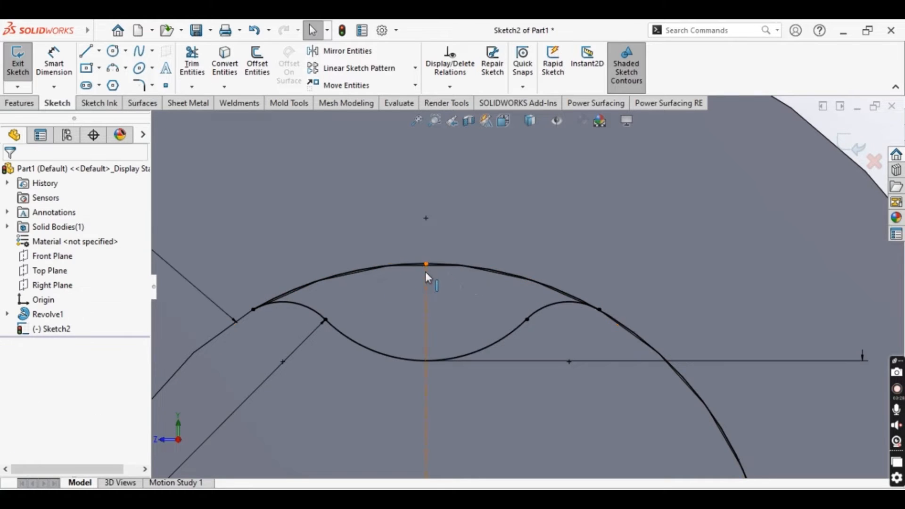
click(470, 267)
key(Escape)
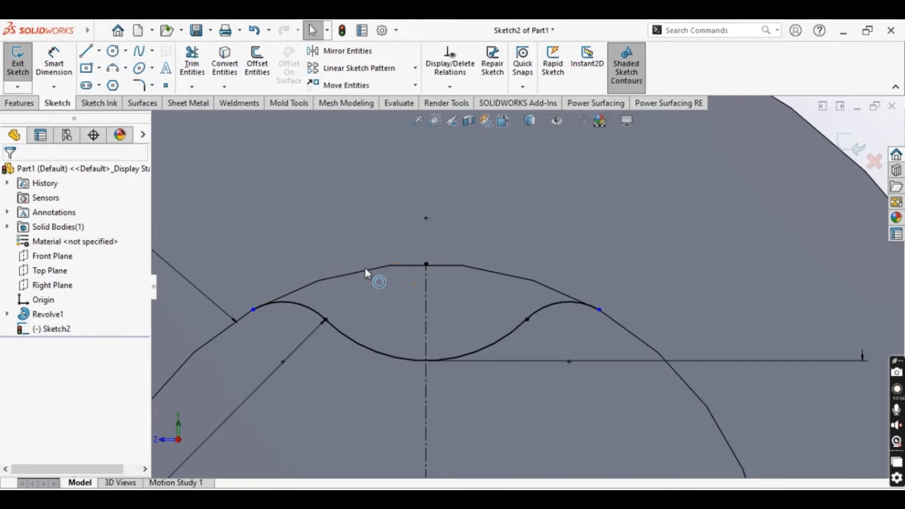
- Add a Coincident relation between the wavy profile's left endpoint and the inner circular edge
click(253, 310)
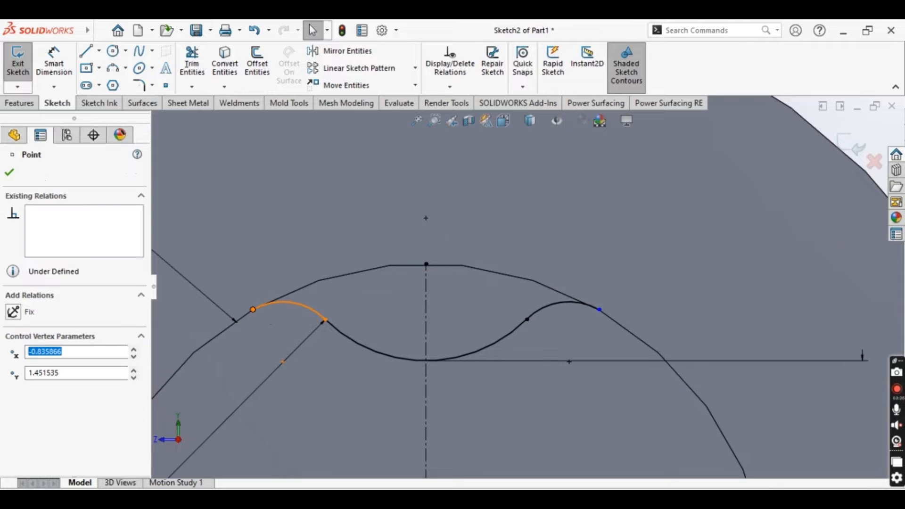
ctrl+click(285, 296)
click(44, 402)
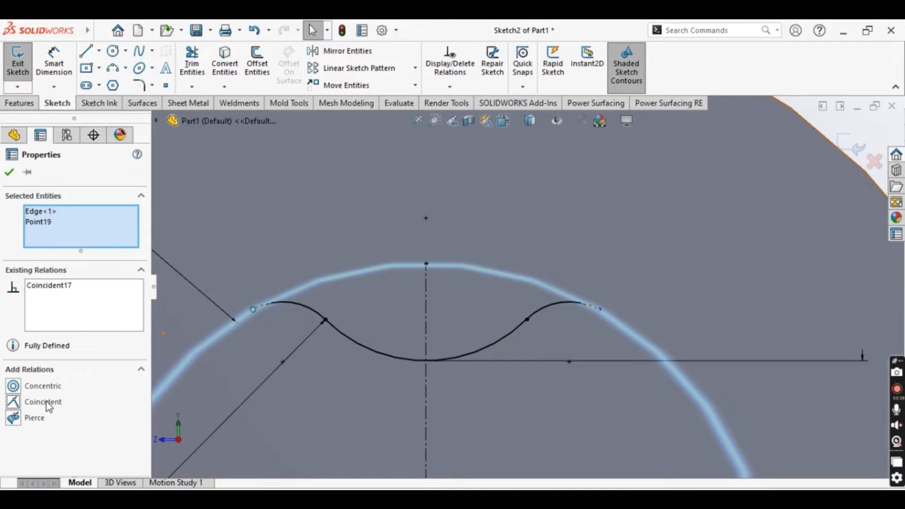
key(Escape)
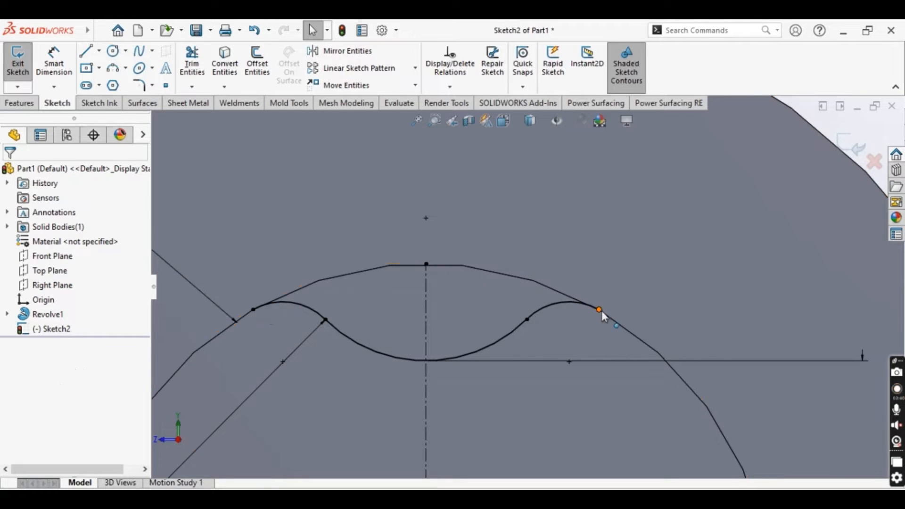
- Add a Coincident relation between the wavy profile's right endpoint and the inner circular edge
click(601, 310)
ctrl+click(610, 319)
click(16, 403)
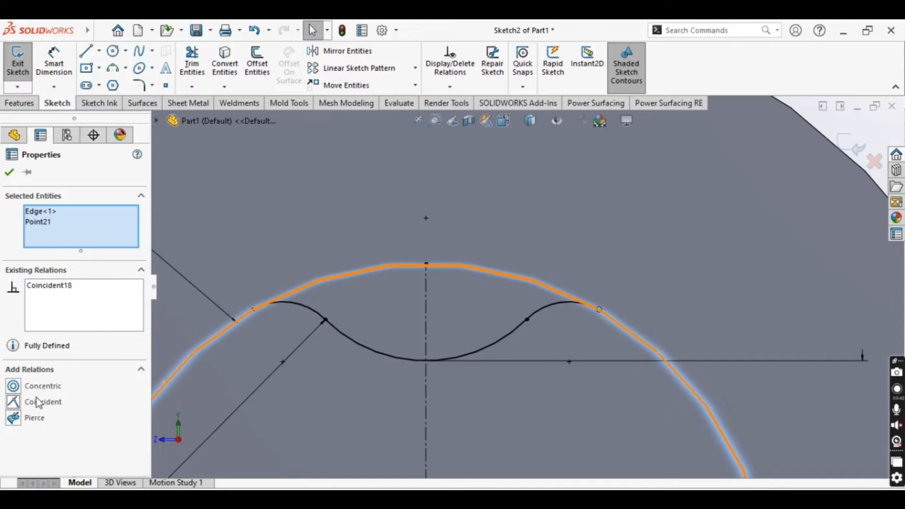
key(Escape)
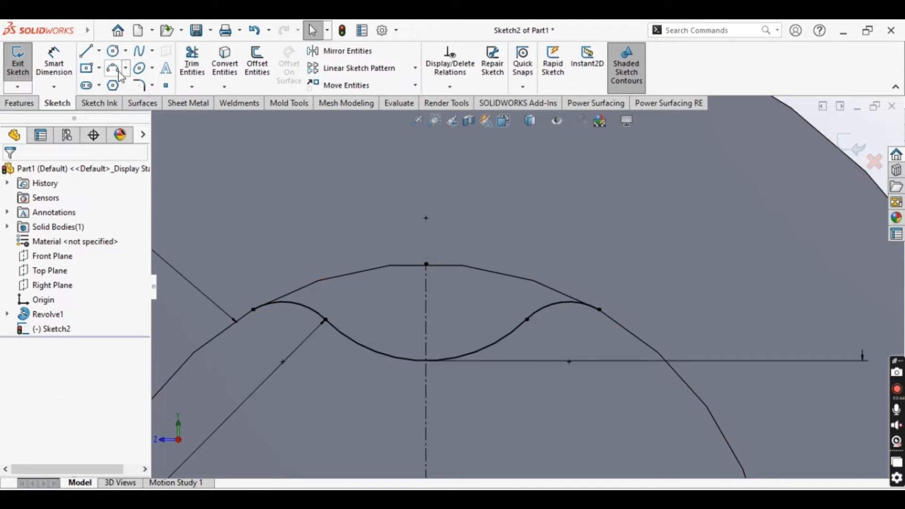
- Circularly pattern the three wavy arcs around the origin with 6 equally spaced instances over 360 degrees, with Dimension radius enabled
scroll(369, 335, up, 6)
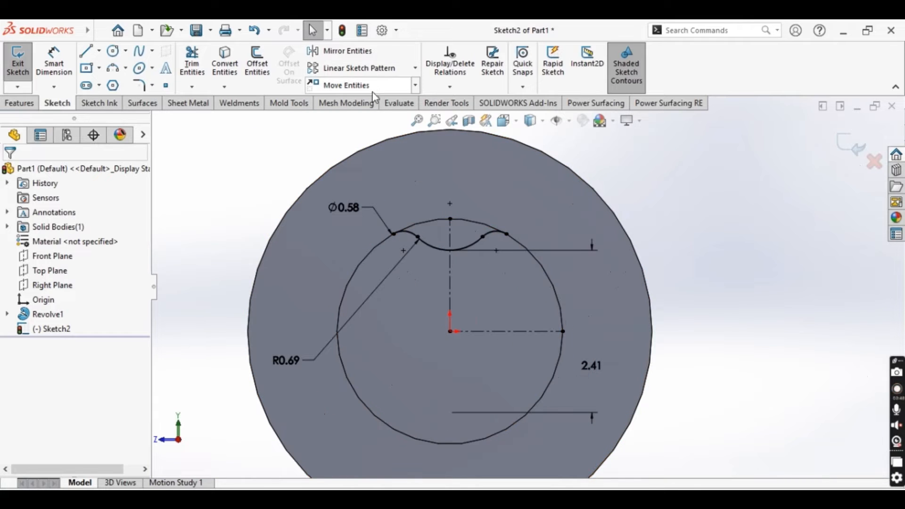
click(415, 68)
click(367, 101)
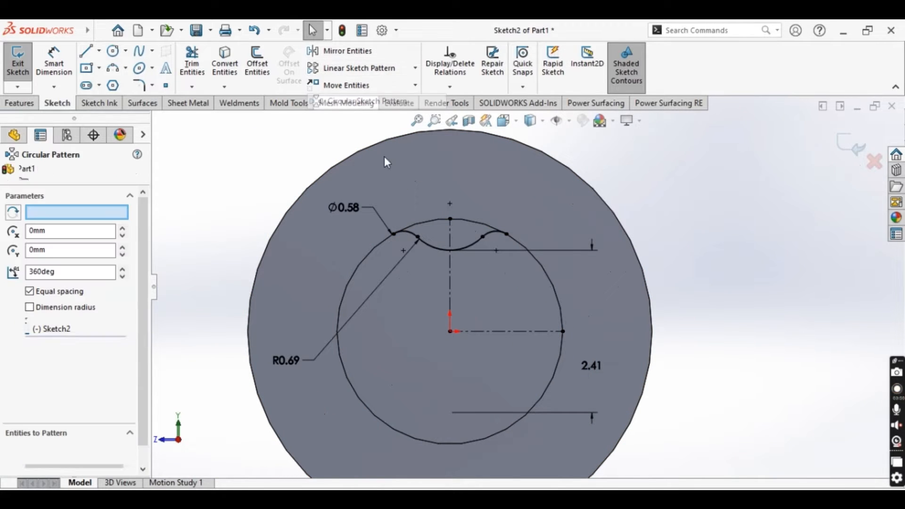
click(421, 240)
click(438, 255)
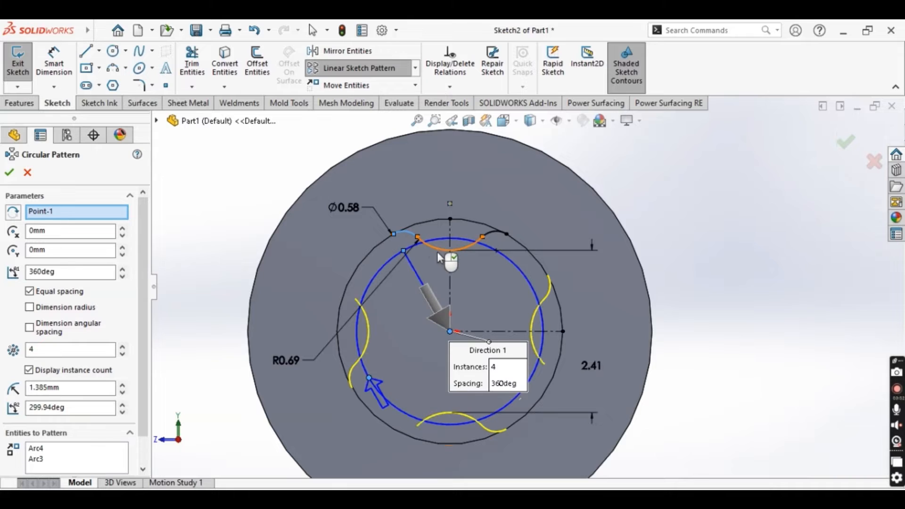
click(497, 236)
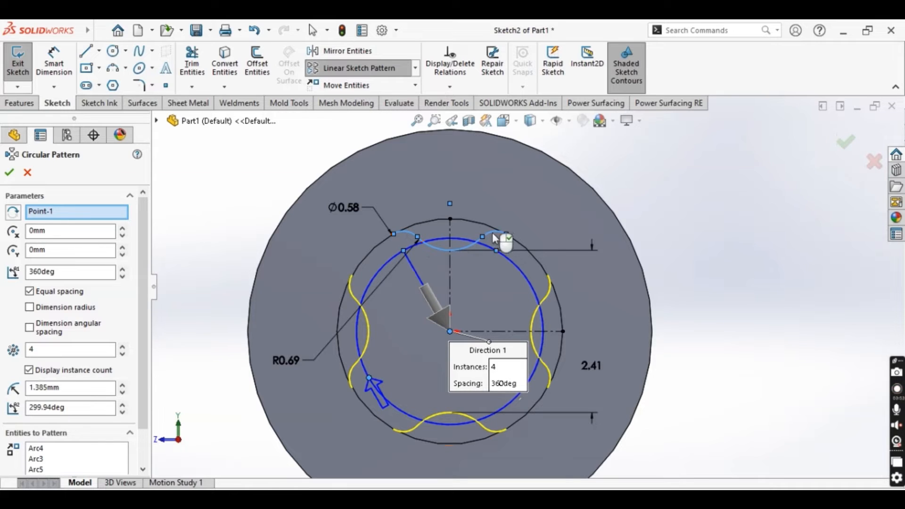
double_click(96, 352)
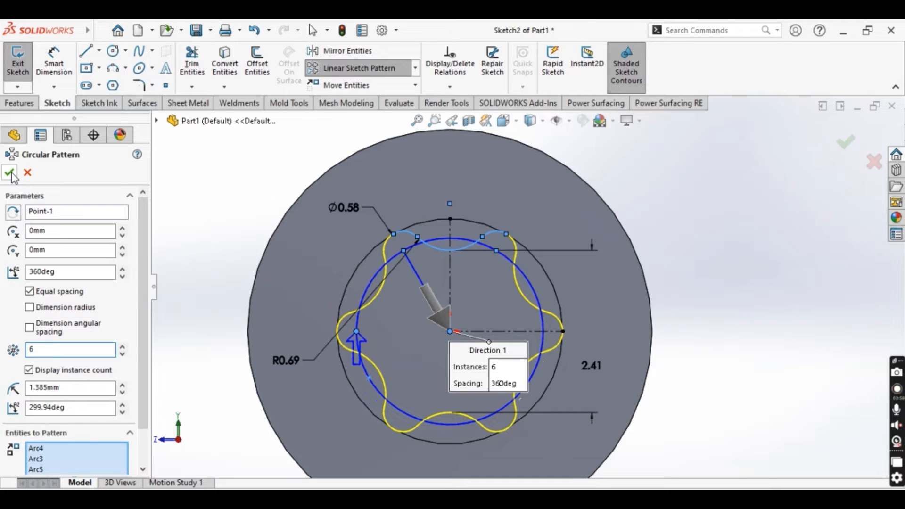
click(57, 309)
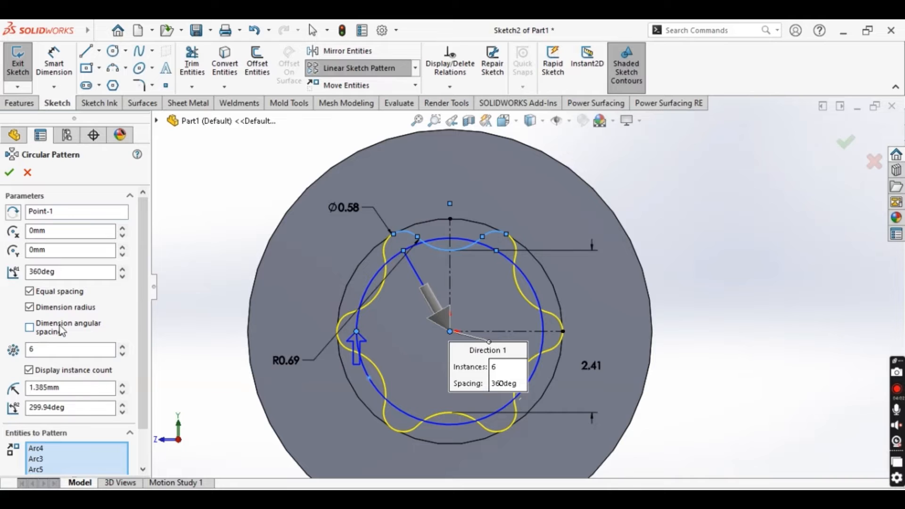
click(10, 176)
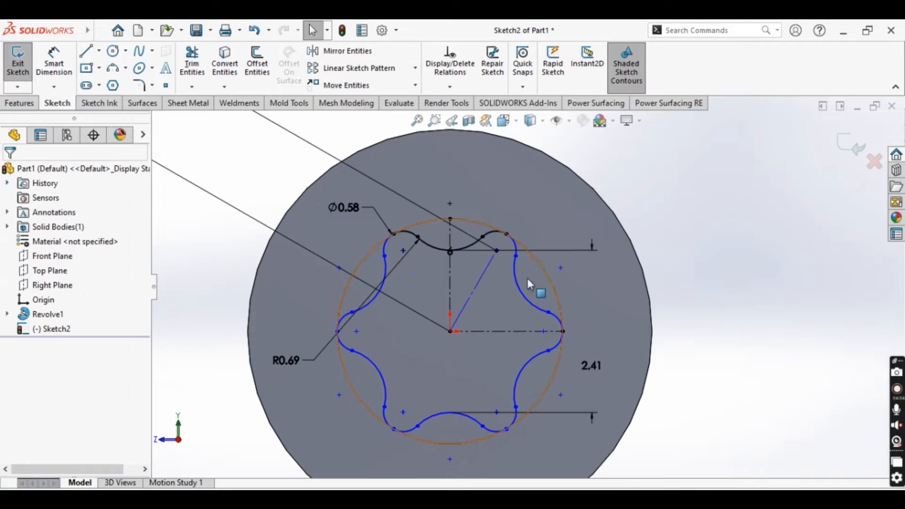
- Delete the pattern's 1.39 mm radius dimension from the sketch
scroll(474, 323, up, 10)
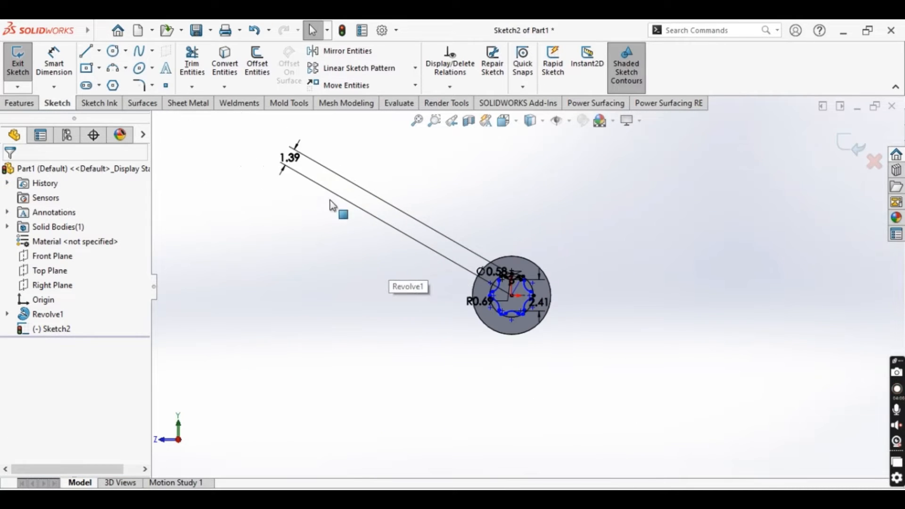
click(299, 164)
key(Delete)
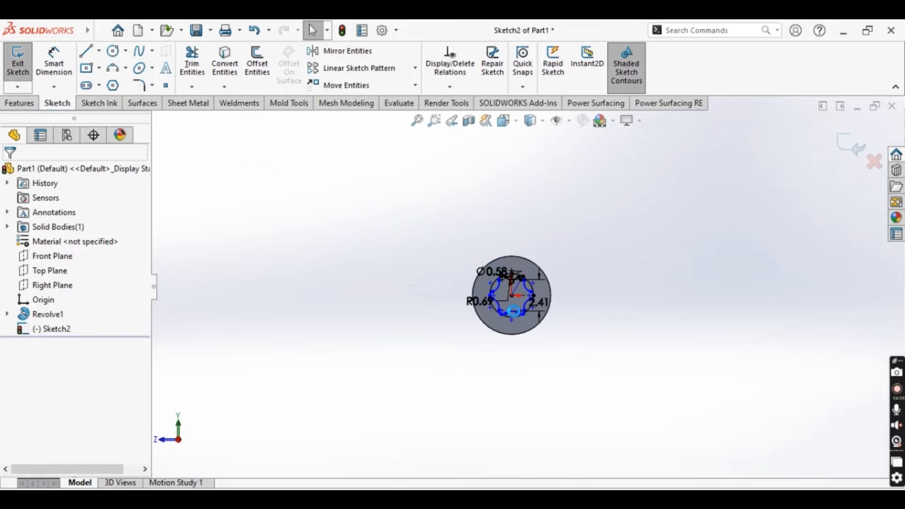
scroll(512, 286, down, 7)
click(59, 71)
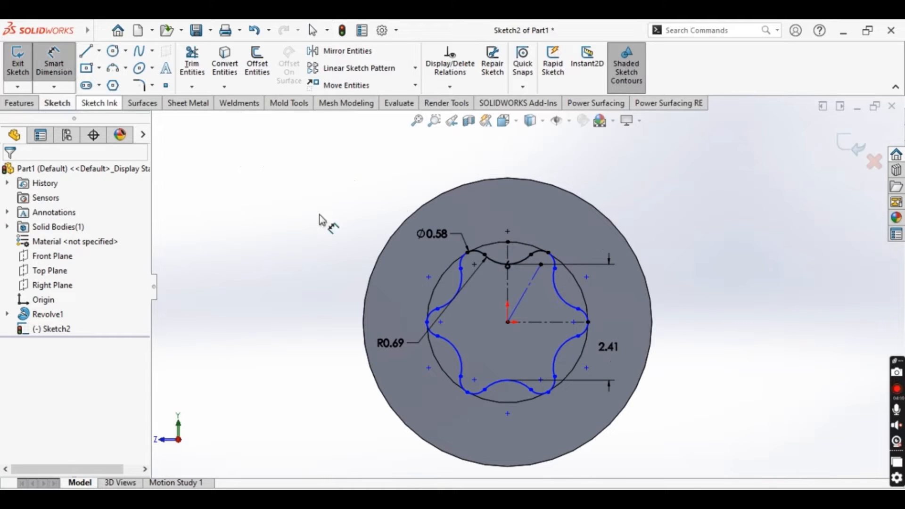
click(460, 260)
click(264, 215)
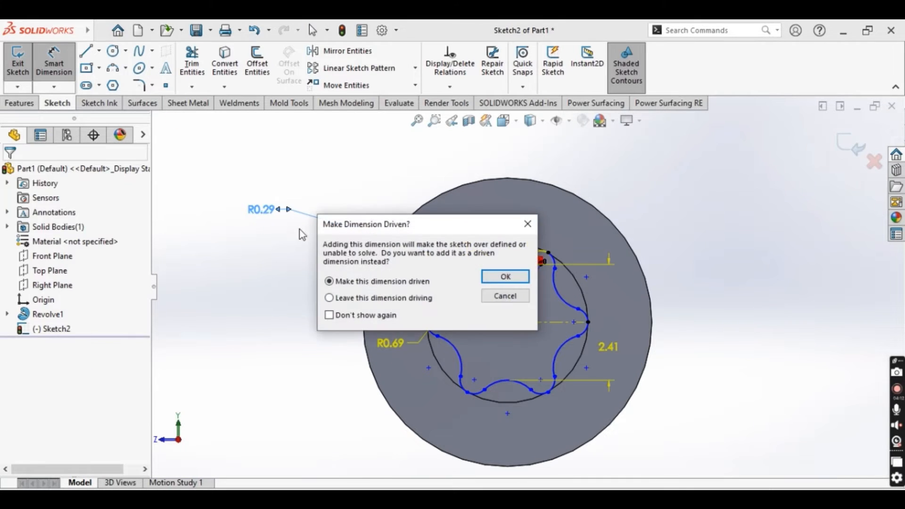
click(499, 297)
scroll(521, 318, down, 2)
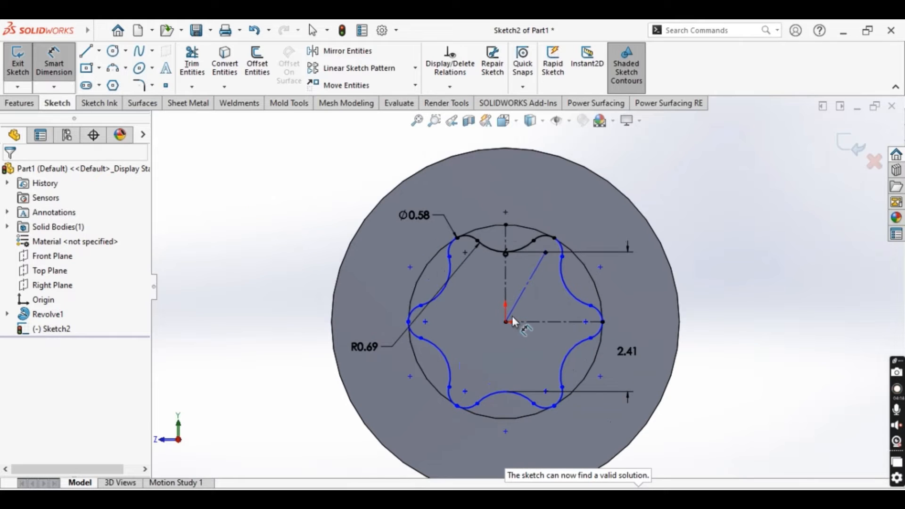
scroll(490, 288, up, 1)
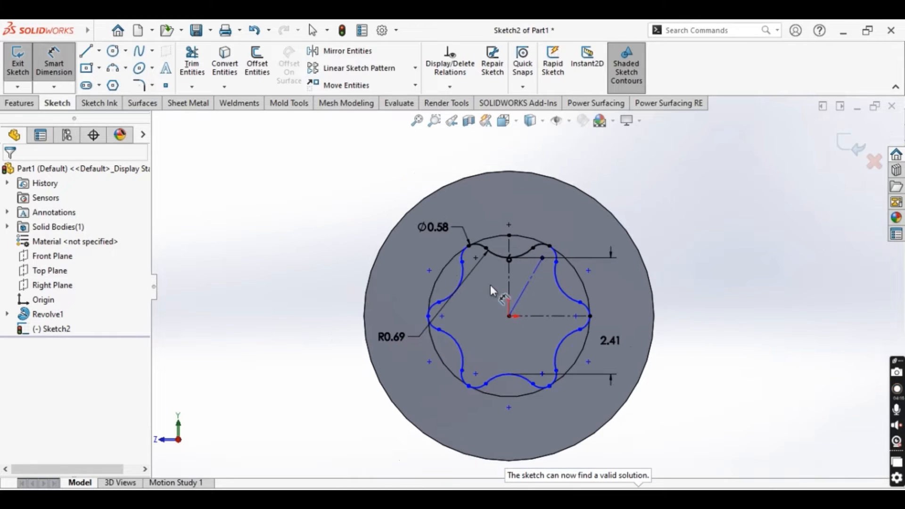
- Sketch a circle about 4.25 mm in diameter, centred on the origin and enclosing the six-lobed profile
click(113, 52)
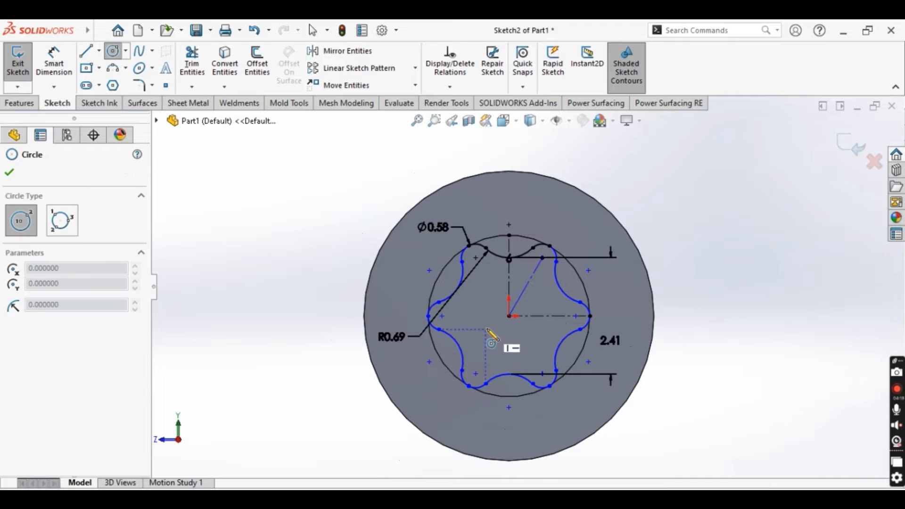
click(509, 316)
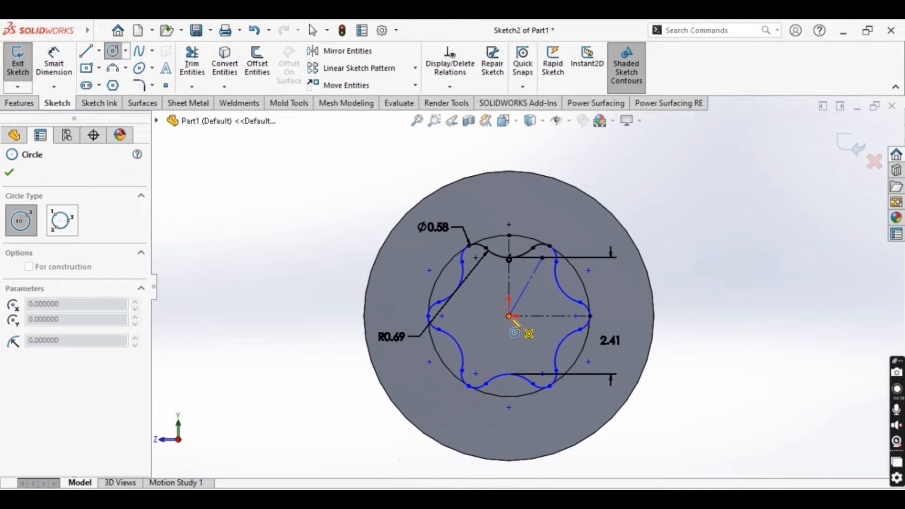
click(596, 376)
key(Escape)
- Dimension the enclosing circle's diameter to 4 mm
click(54, 62)
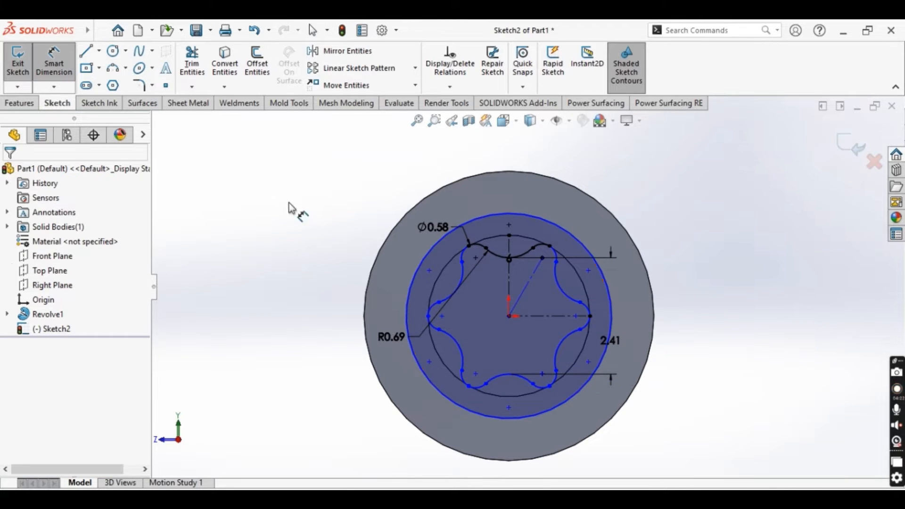
click(419, 283)
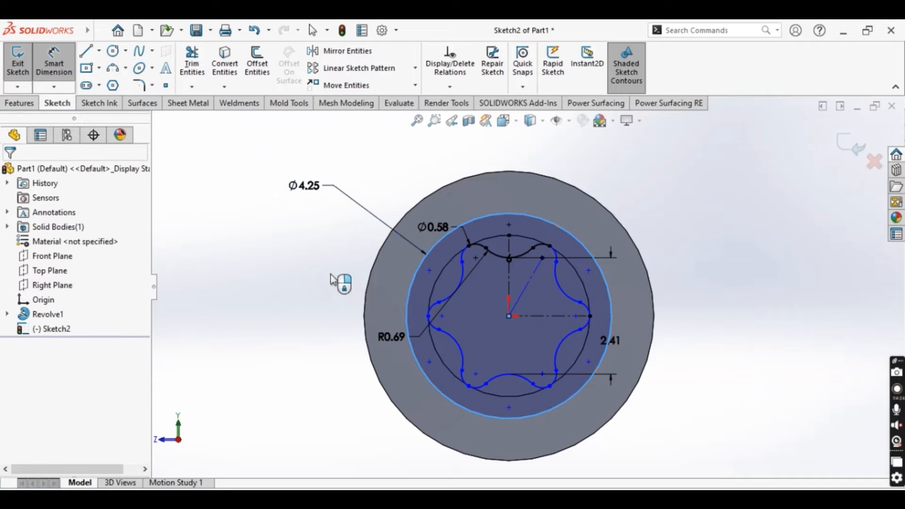
click(304, 188)
text(4)
key(Return)
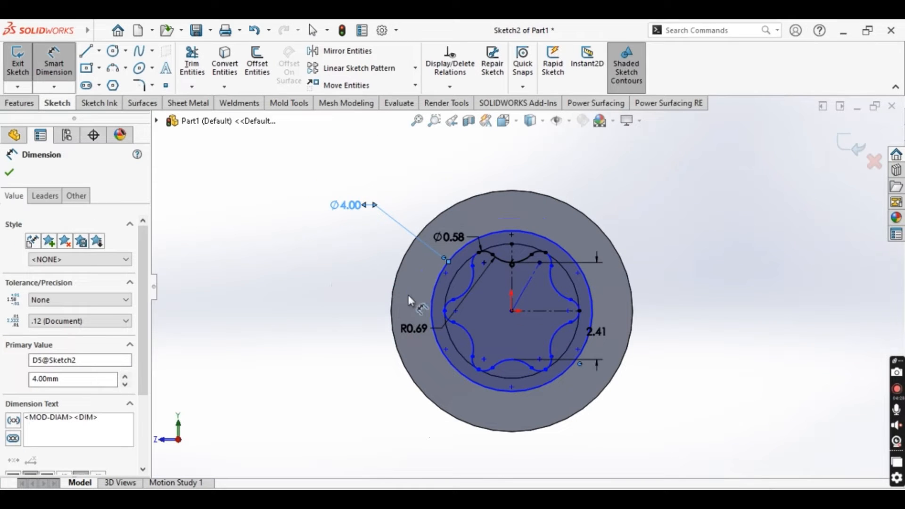
key(Escape)
- Start an Extruded Cut using the outer ring and the regions between the lobes as the selected contours
click(20, 102)
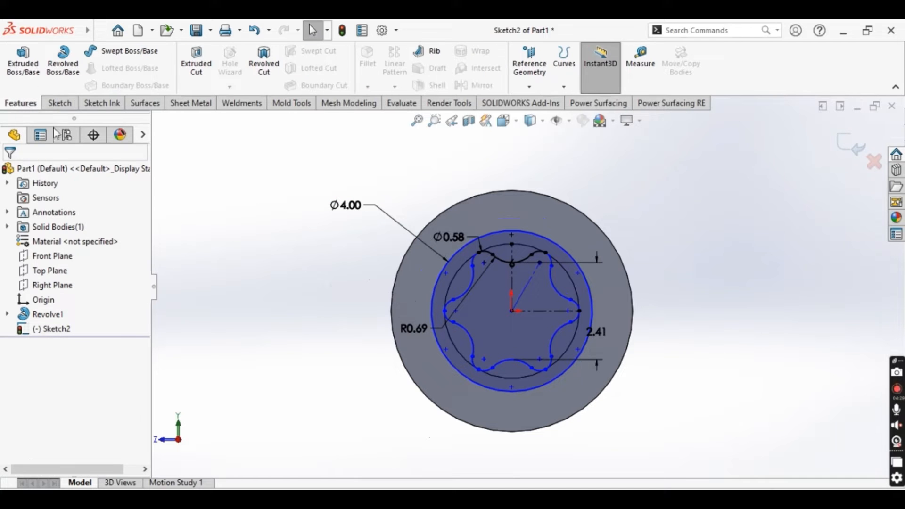
click(196, 62)
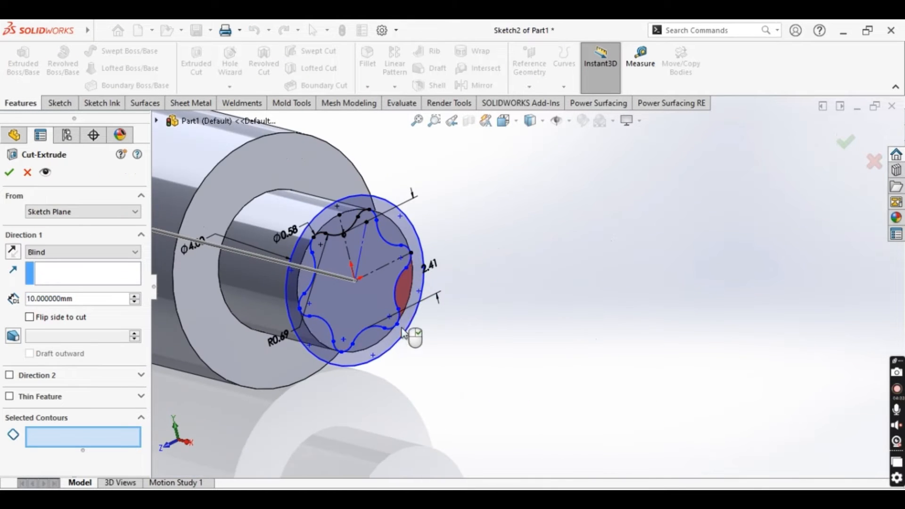
click(378, 356)
click(370, 341)
click(319, 331)
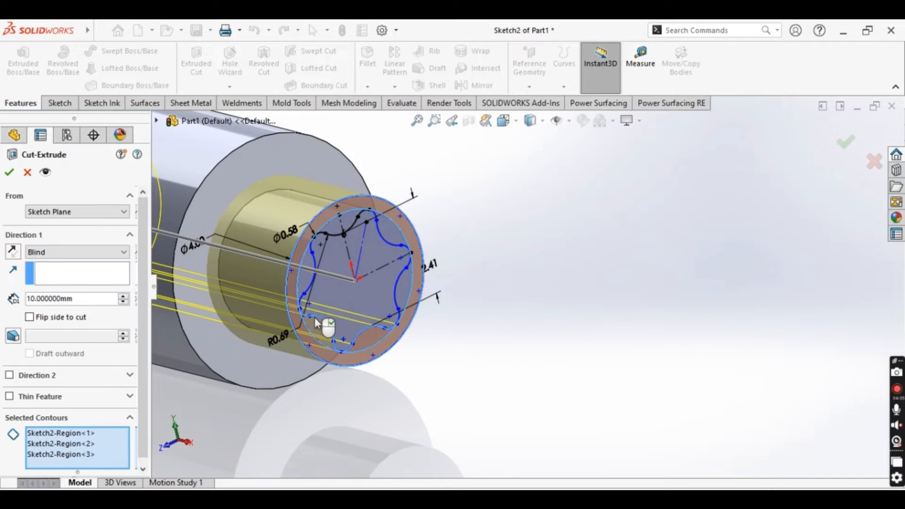
click(304, 278)
click(334, 237)
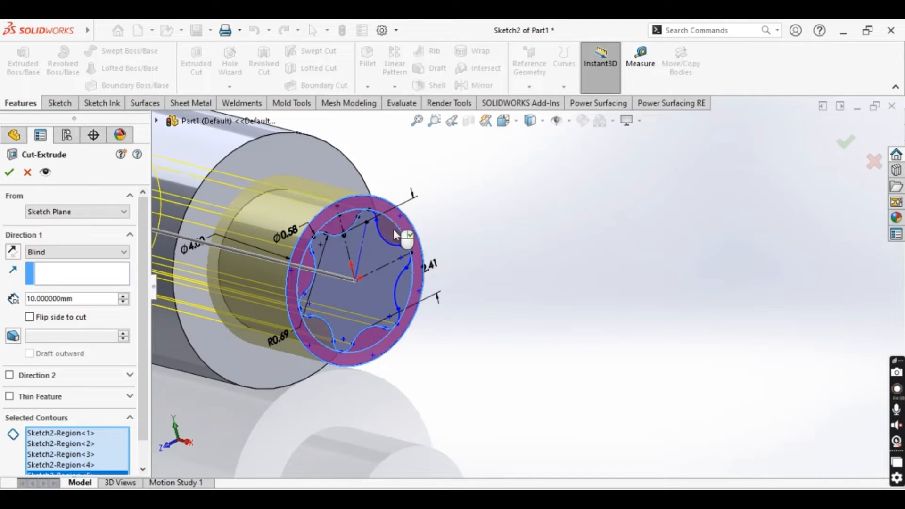
- Set the cut's end condition to Up To Surface, ending at the shaft's shoulder face, and complete the cut
scroll(403, 290, up, 5)
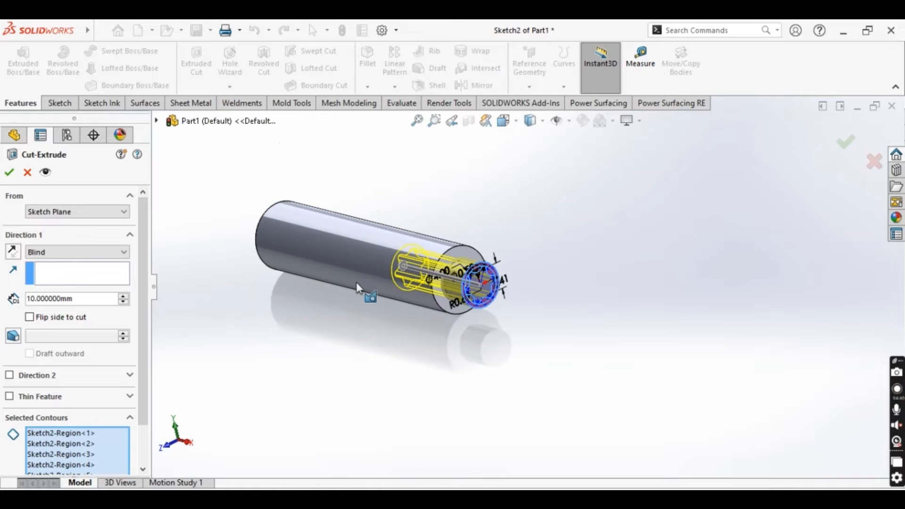
scroll(358, 293, down, 2)
click(111, 252)
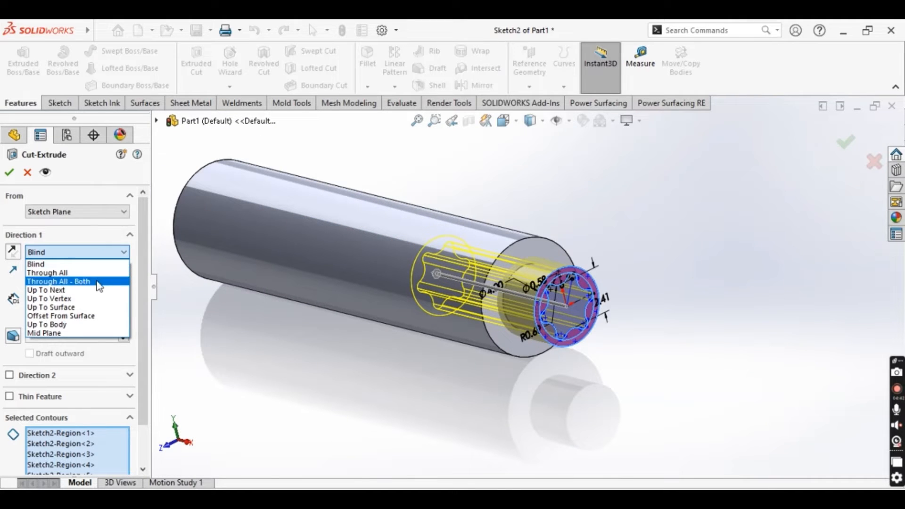
click(86, 312)
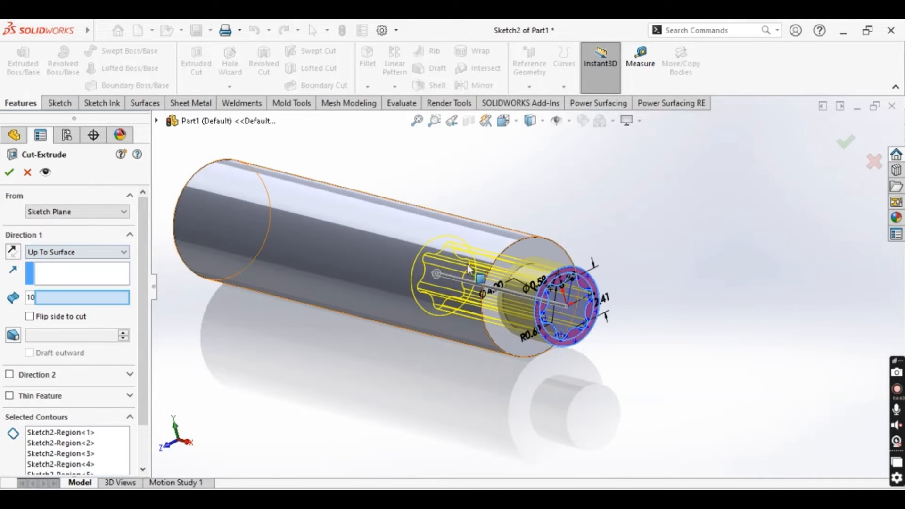
click(525, 257)
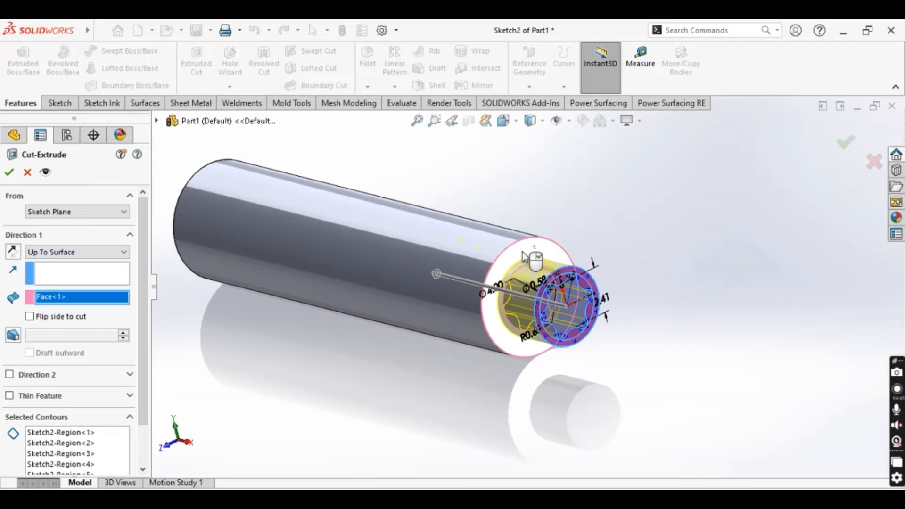
click(9, 172)
- Define a reference plane offset 5.5 mm from the six-lobed end face
scroll(548, 282, down, 5)
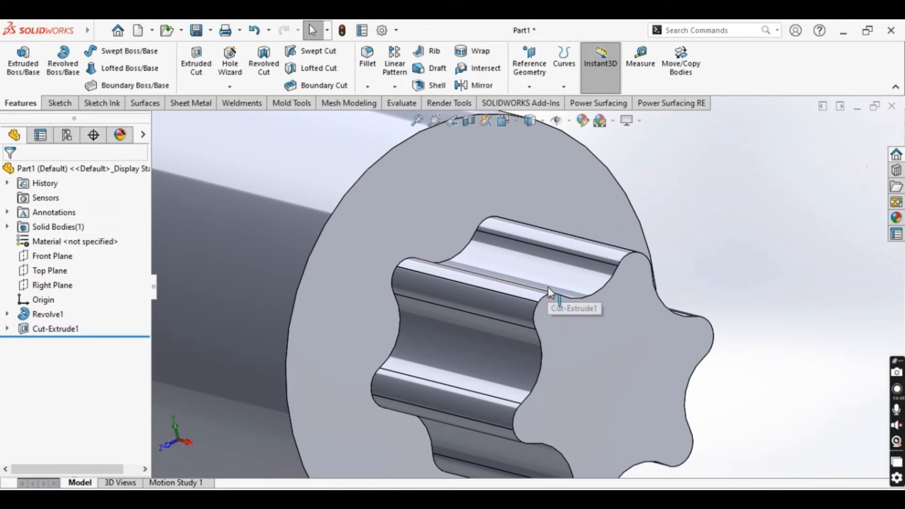
scroll(542, 297, up, 1)
middle_drag(539, 293, 523, 283)
click(529, 86)
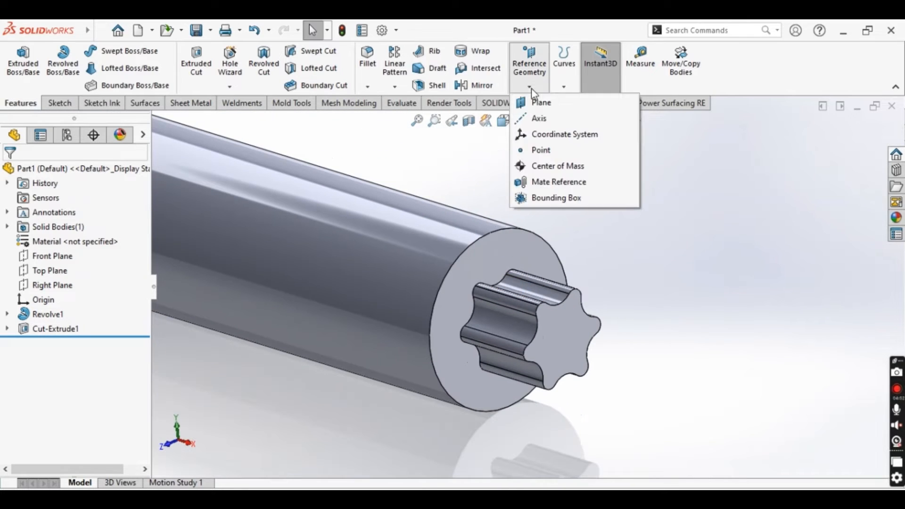
click(542, 104)
click(579, 336)
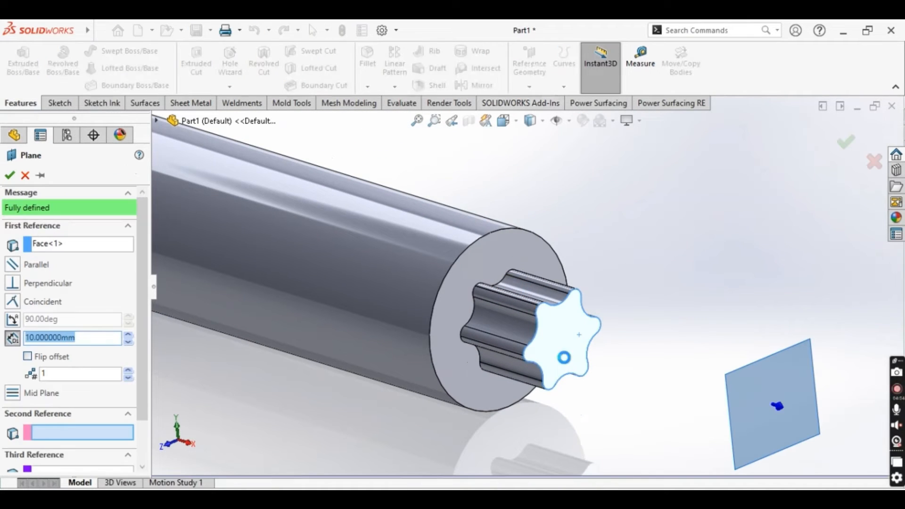
text(5.5)
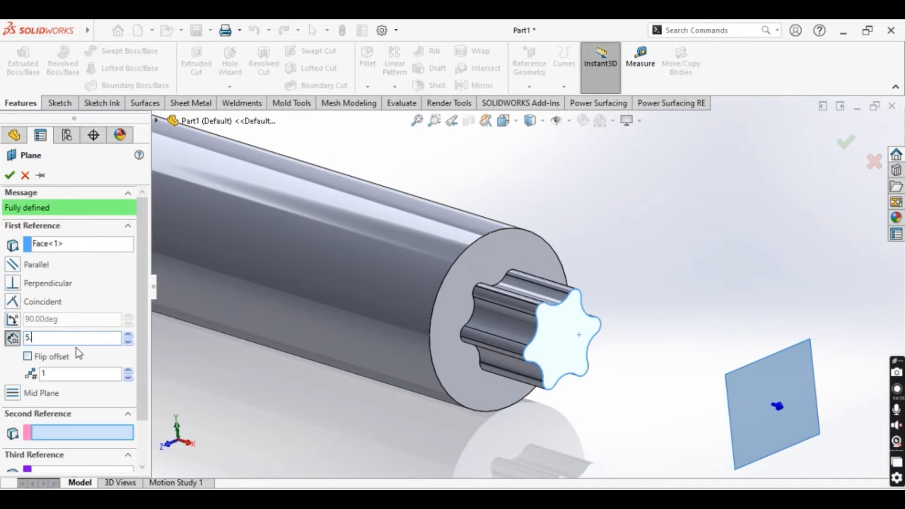
key(Return)
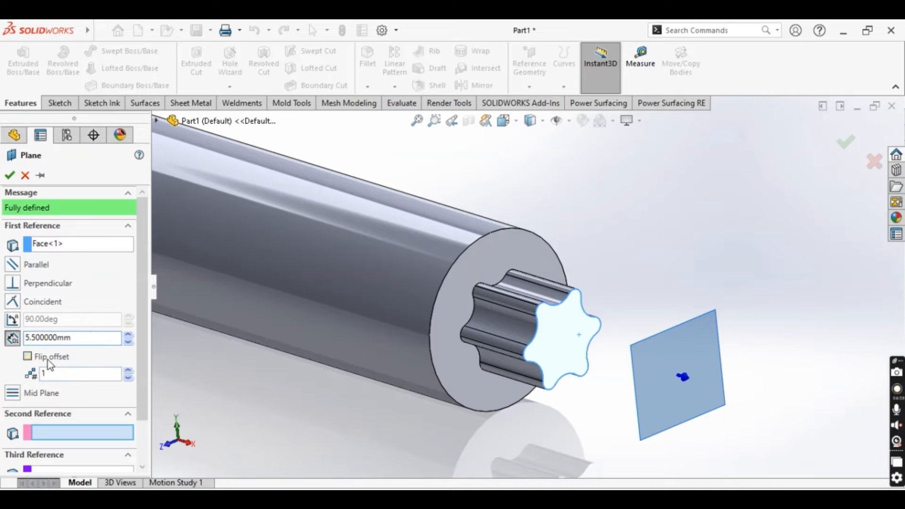
- Flip the reference plane's offset towards the shaft body and create the plane
click(28, 356)
scroll(358, 323, down, 3)
middle_drag(359, 323, 412, 355)
scroll(547, 342, up, 5)
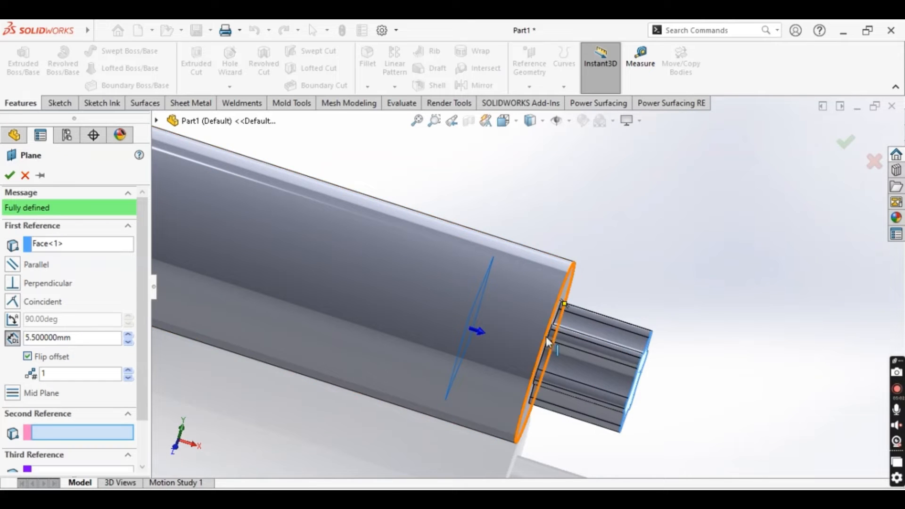
middle_drag(527, 329, 519, 317)
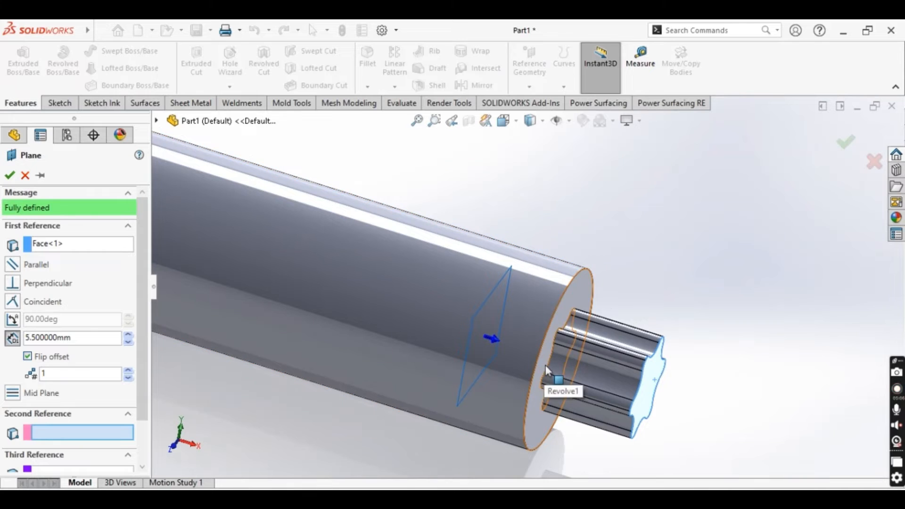
mouse_move(546, 370)
middle_down()
mouse_move(572, 371)
mouse_move(542, 347)
mouse_move(538, 354)
middle_up()
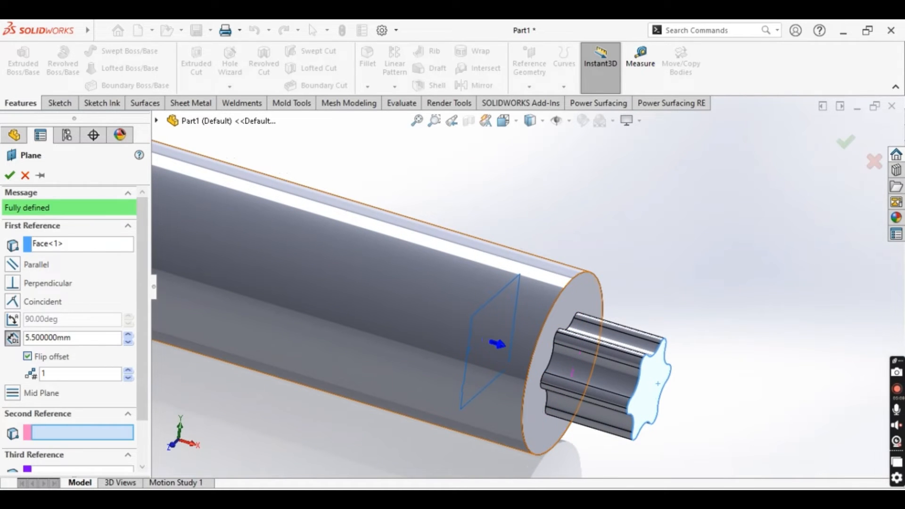
click(9, 176)
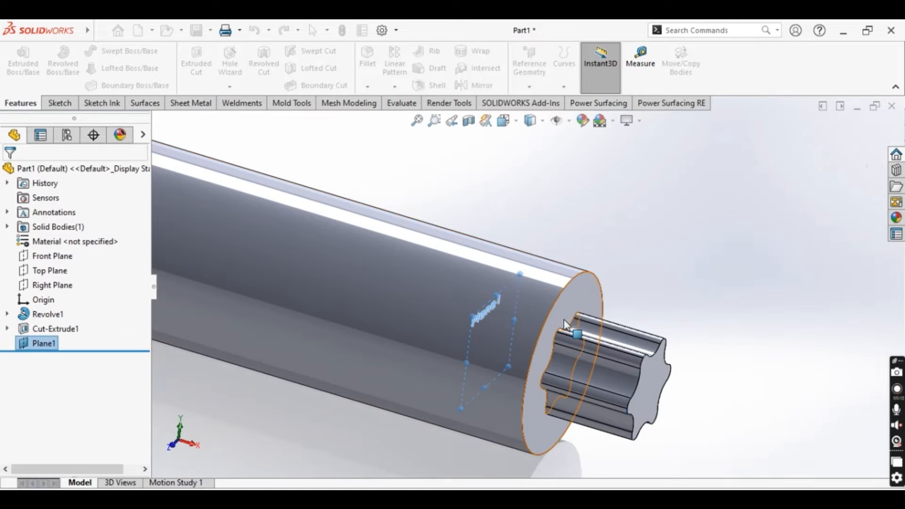
middle_drag(606, 348, 595, 327)
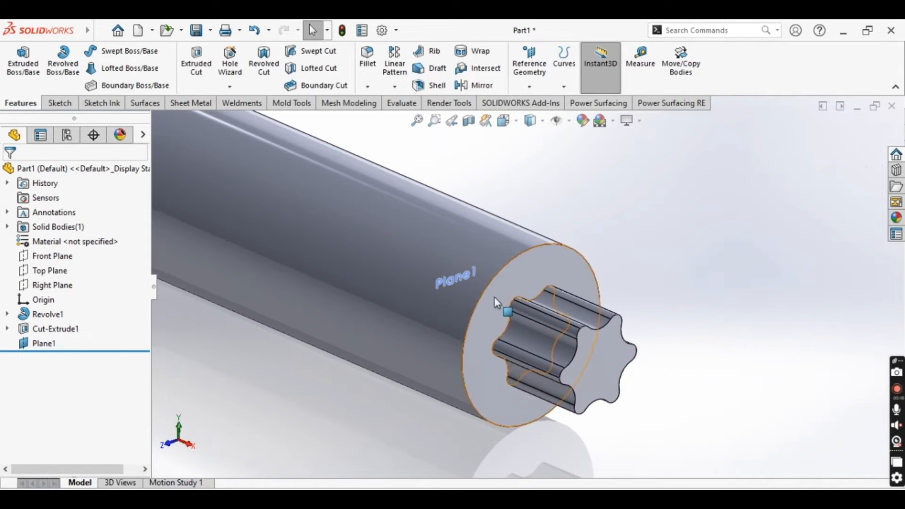
click(38, 344)
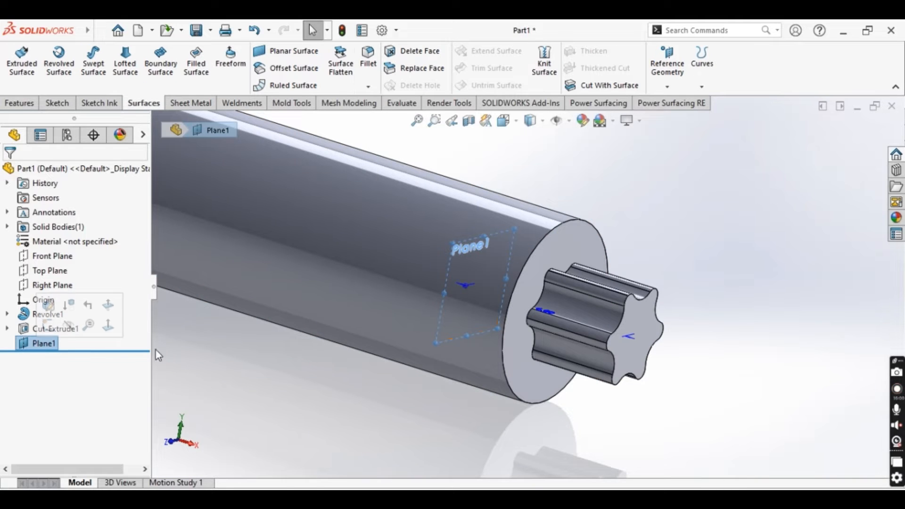
middle_drag(627, 368, 642, 383)
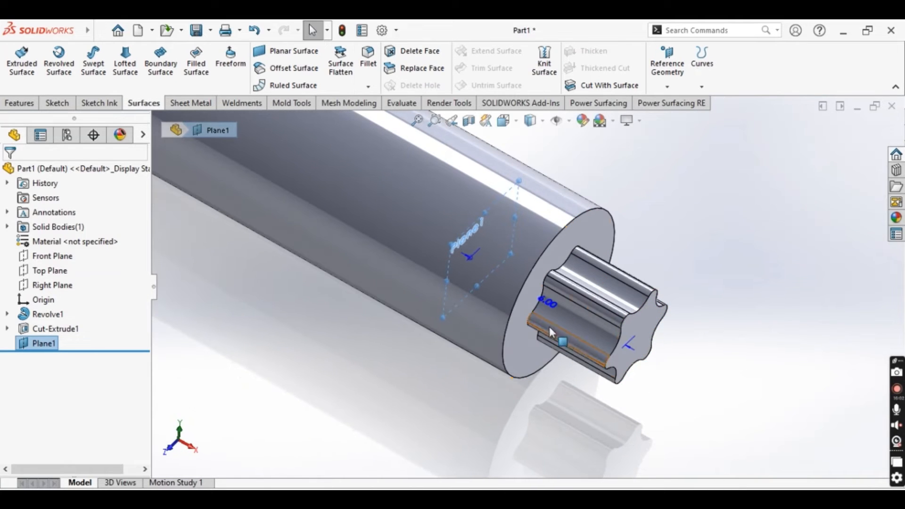
click(650, 325)
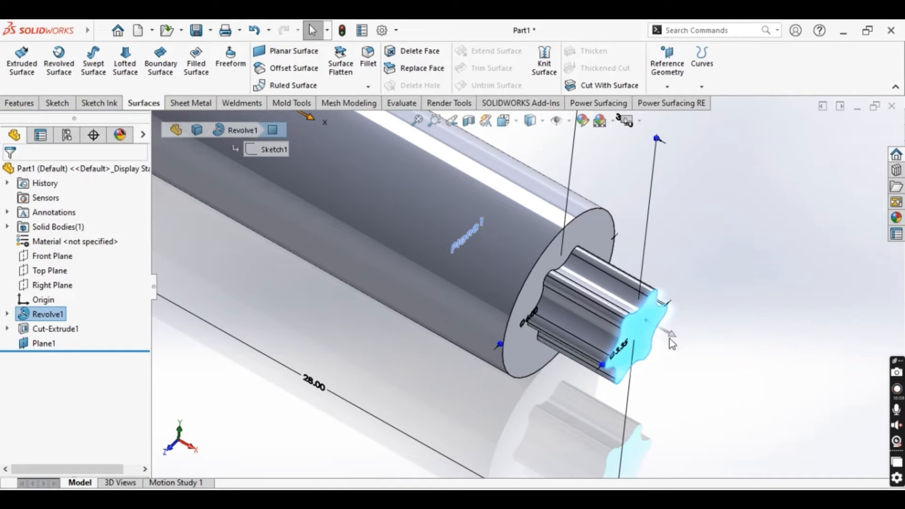
click(704, 358)
click(659, 332)
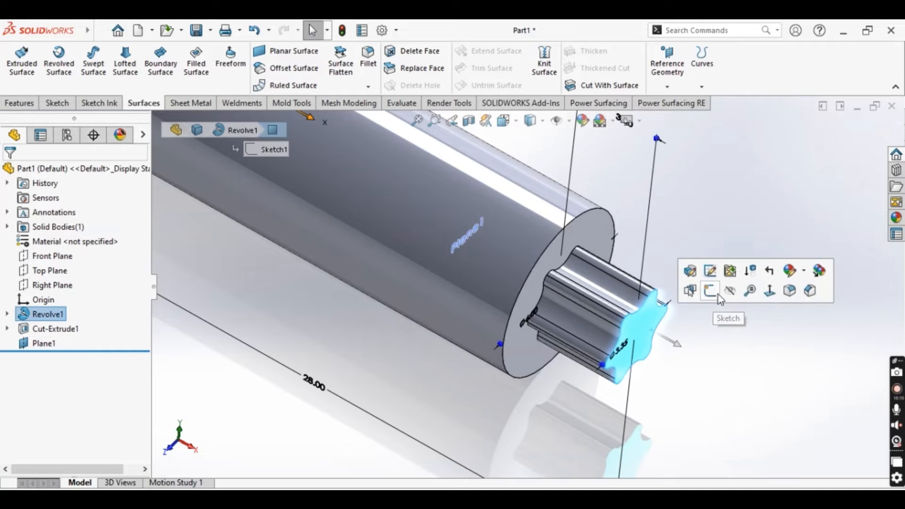
click(590, 231)
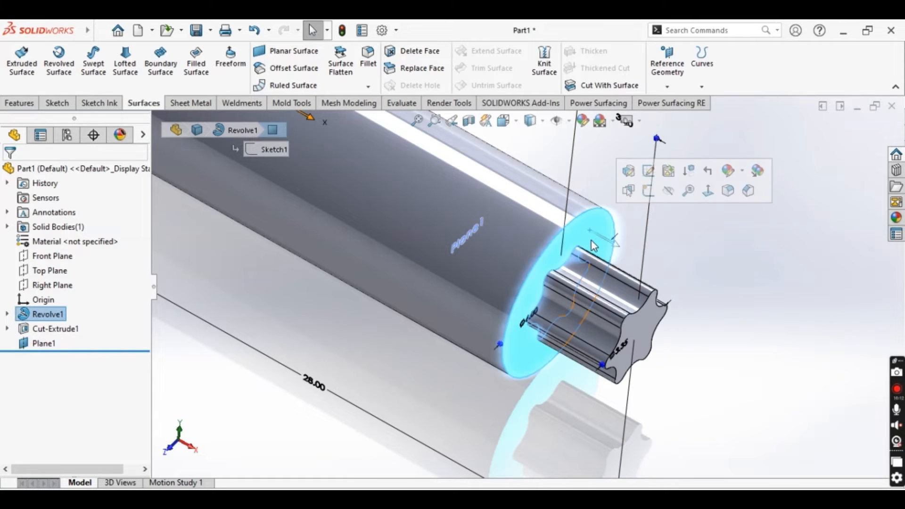
click(361, 337)
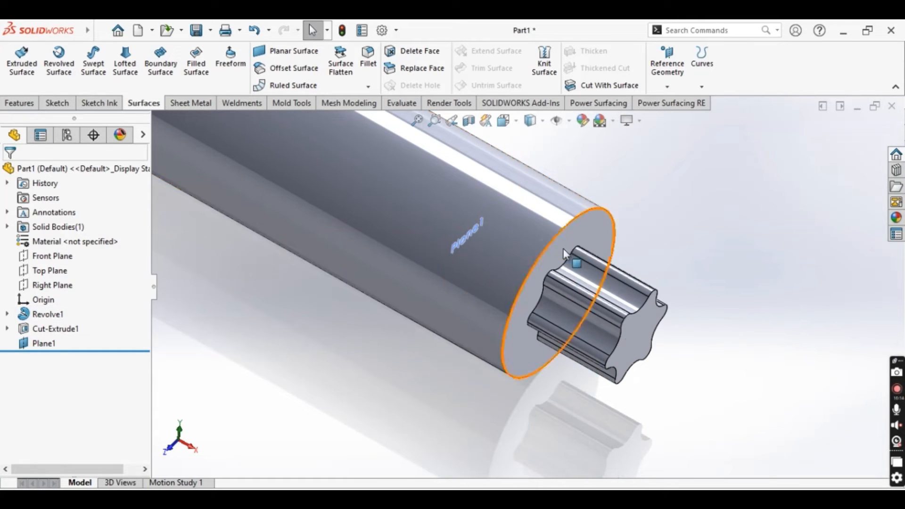
- Start a sketch on the shaft's shoulder face and convert the outline of the six-lobed end face into sketch entities
click(613, 227)
click(664, 193)
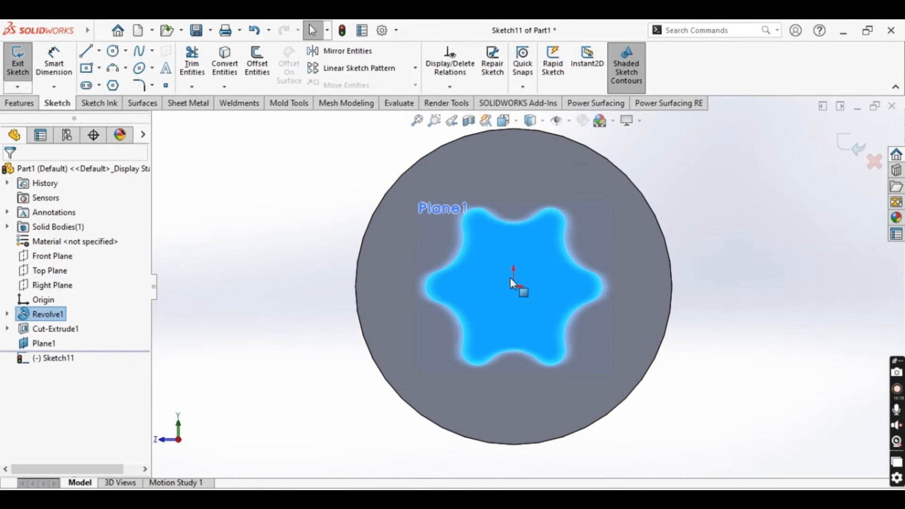
click(225, 61)
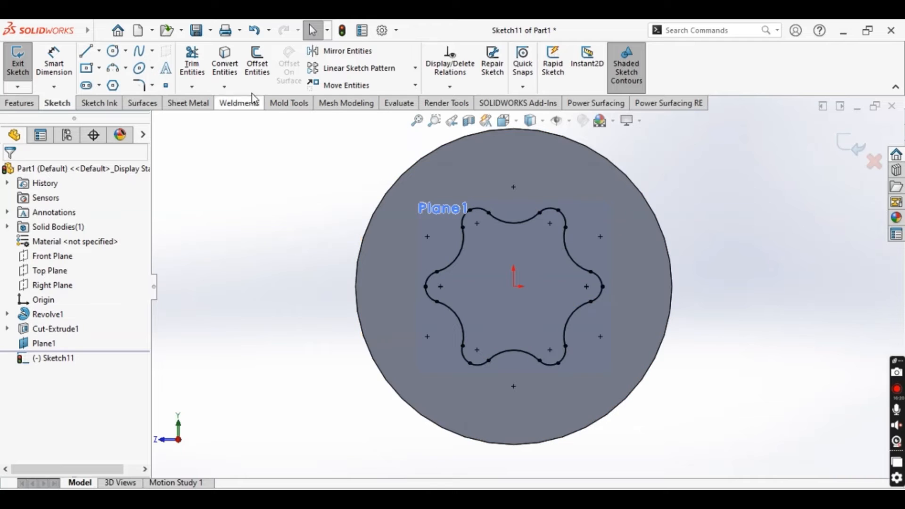
- Offset the whole converted six-lobed profile 0.05 mm outwards as a selected chain, with dimensions added
click(257, 61)
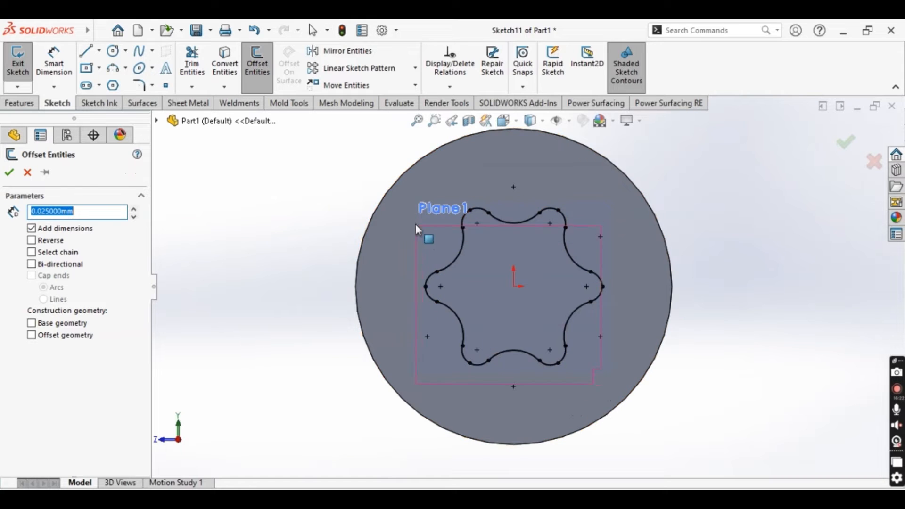
drag(416, 225, 401, 189)
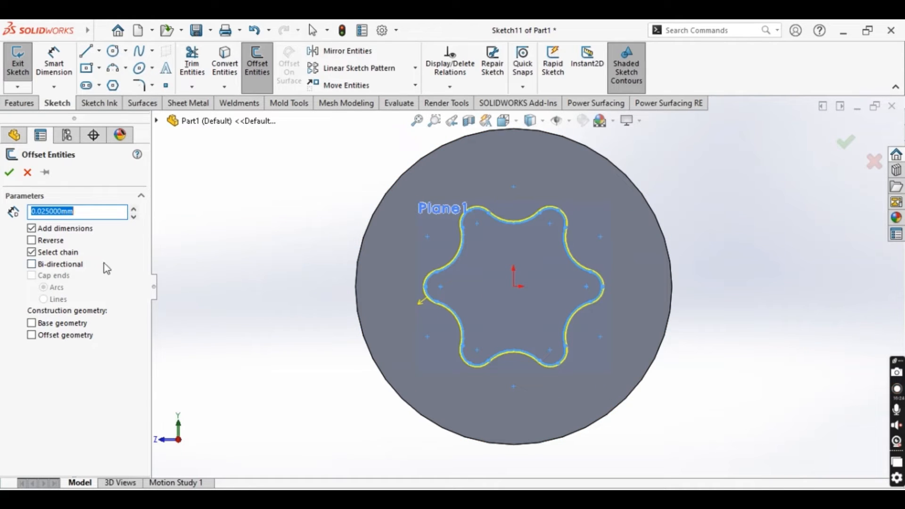
text(0.3)
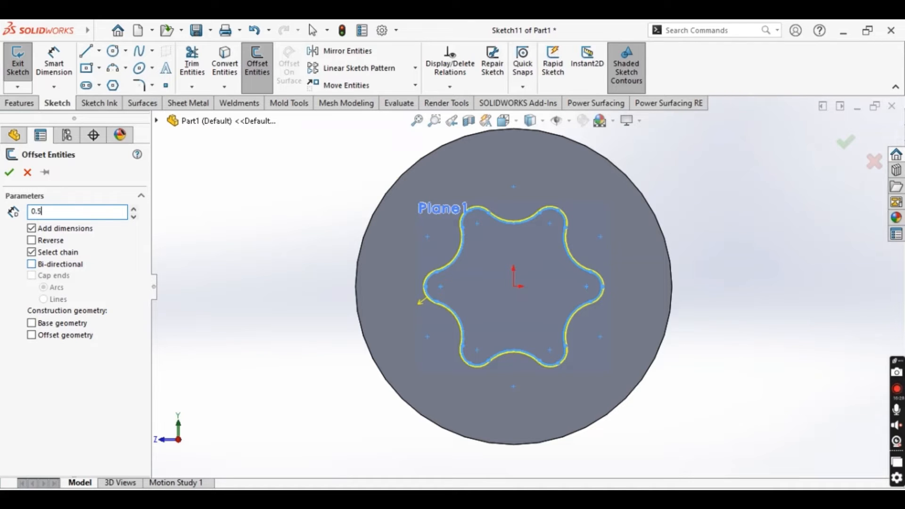
key(Return)
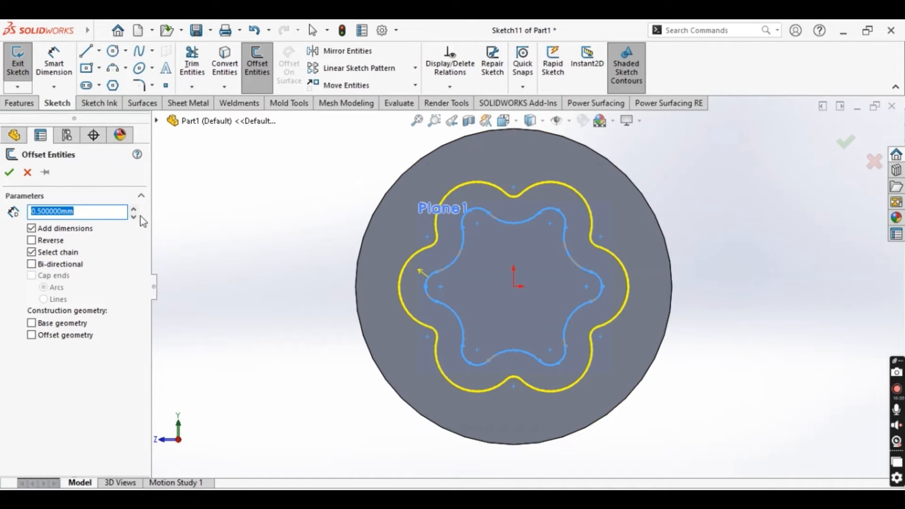
text(0.05)
key(Return)
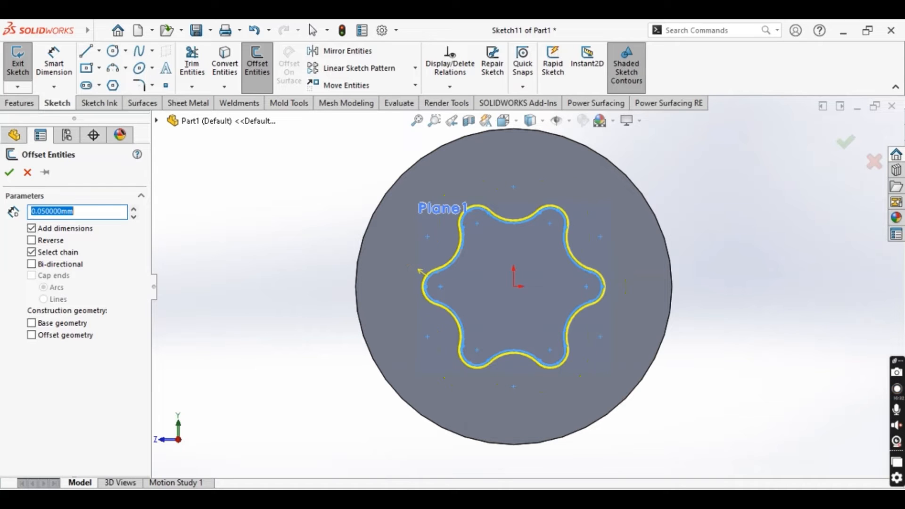
scroll(563, 235, down, 4)
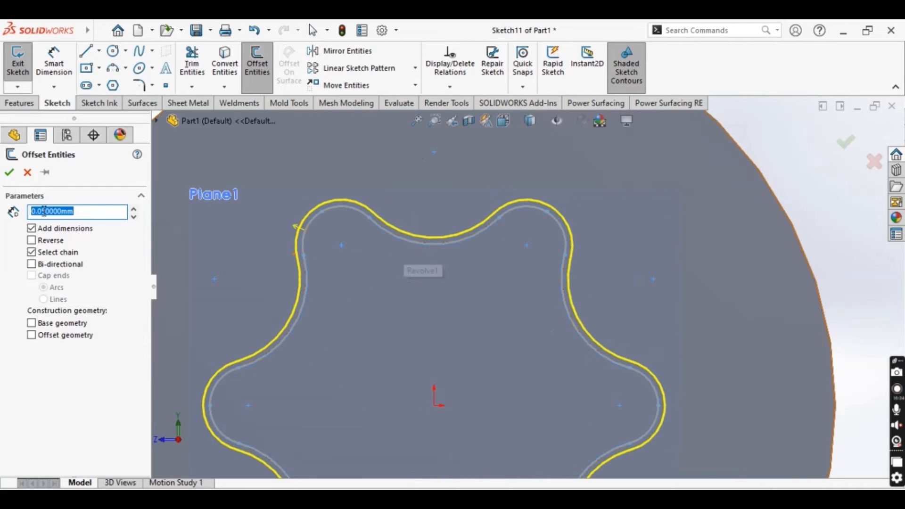
click(14, 175)
- Delete the inner profile's two tip arcs and the tiny line between them at the left lobe
scroll(332, 264, up, 5)
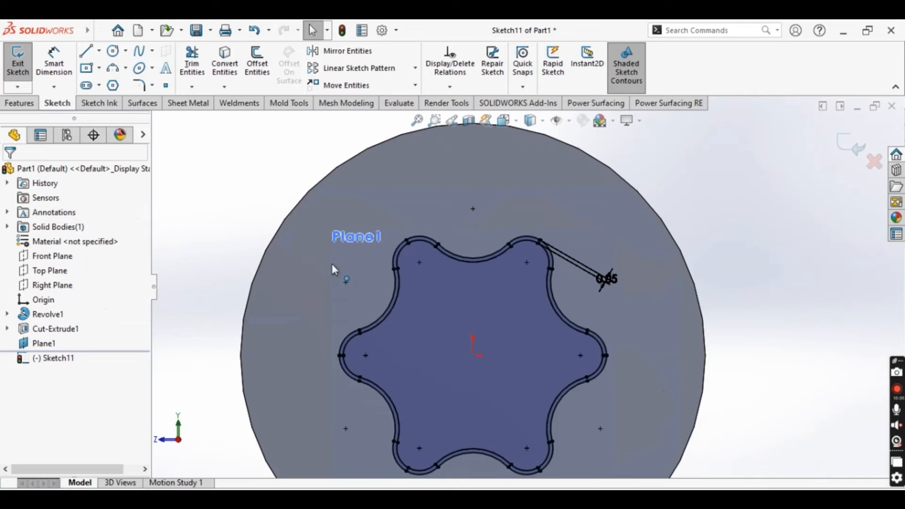
scroll(447, 315, down, 2)
scroll(412, 316, down, 4)
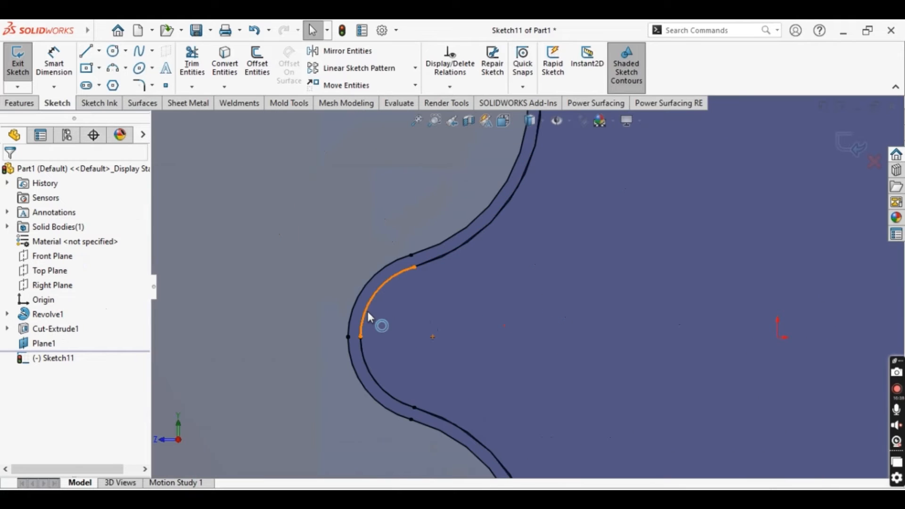
click(367, 310)
click(372, 346)
scroll(368, 330, down, 6)
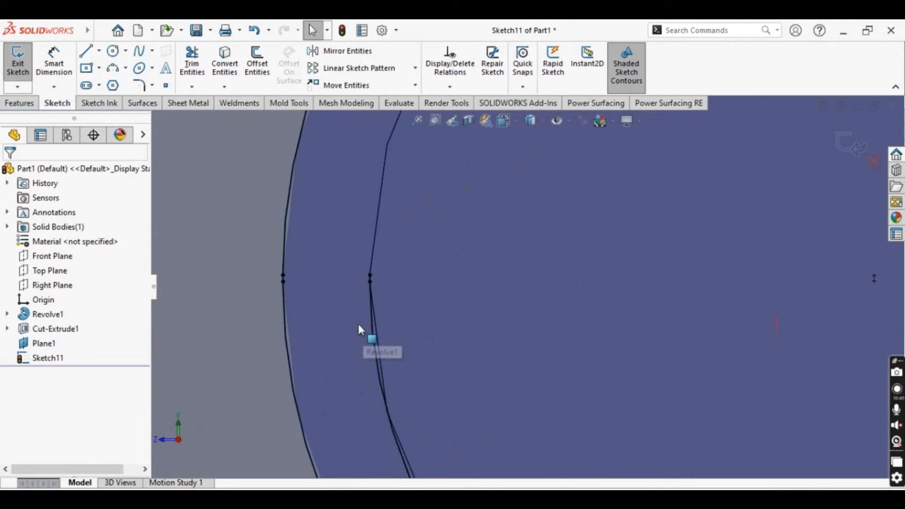
click(407, 295)
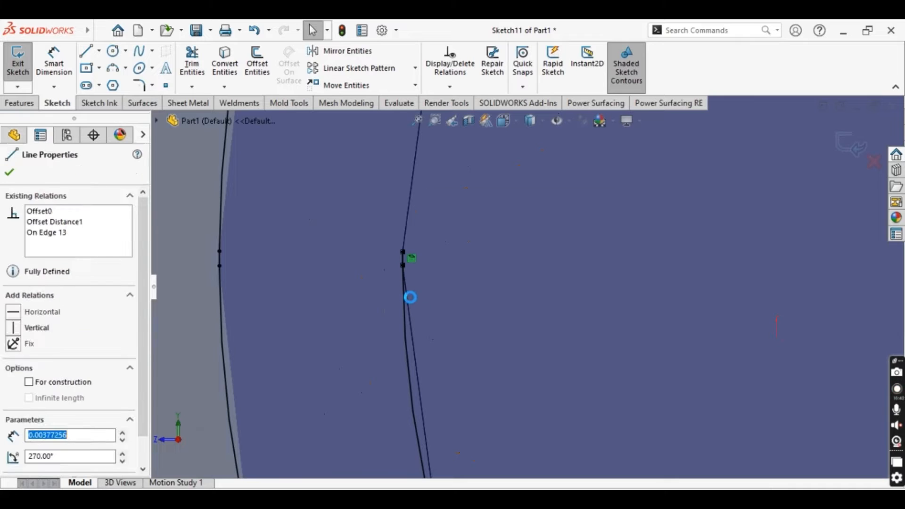
key(Delete)
scroll(460, 316, up, 4)
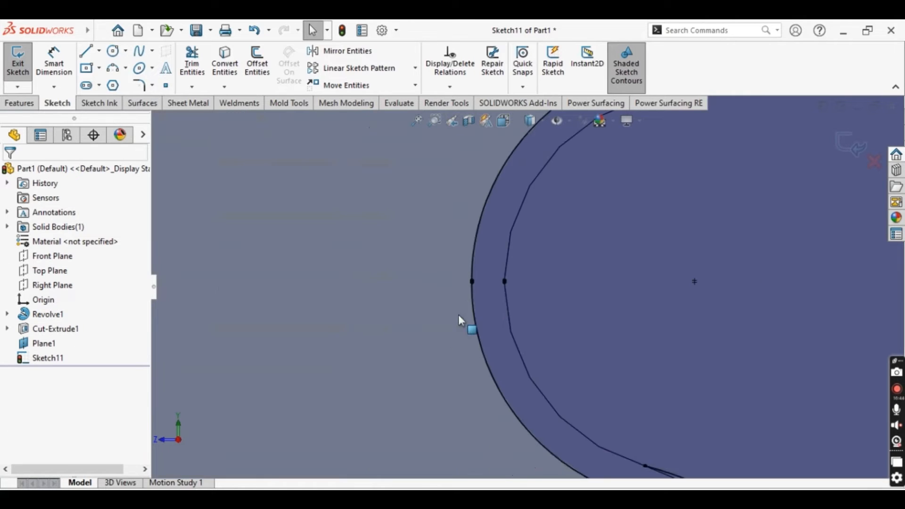
- Delete the inner profile's arc between the left and upper-left lobes, and the inner tip arc of the upper-left lobe
scroll(584, 238, down, 6)
click(521, 249)
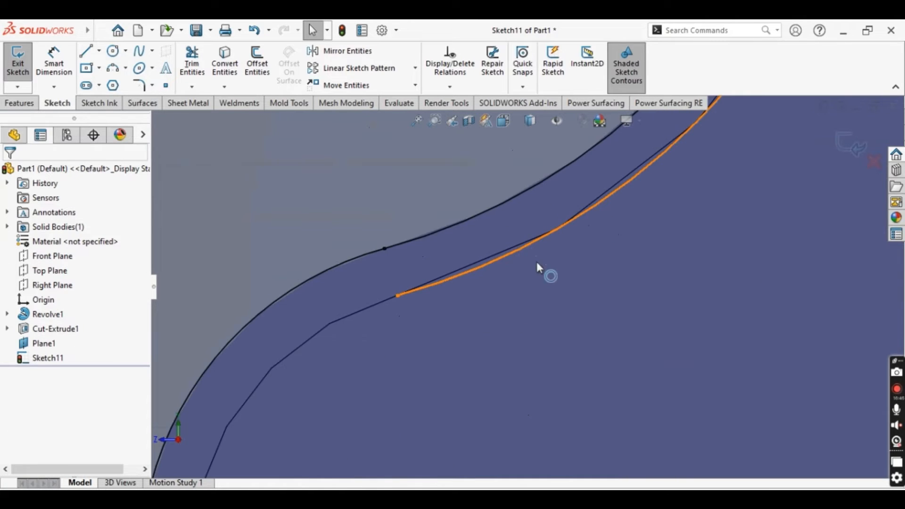
key(Delete)
scroll(592, 268, up, 8)
scroll(580, 164, down, 1)
scroll(583, 169, down, 5)
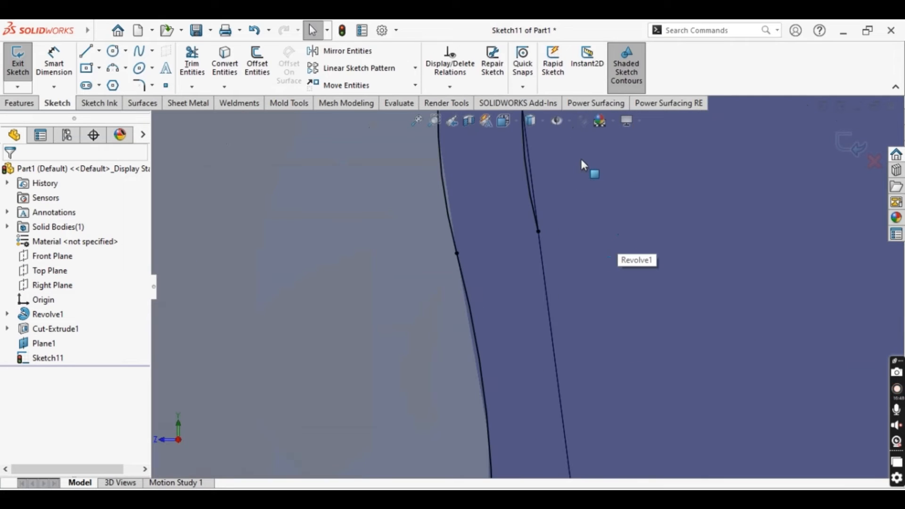
scroll(592, 247, up, 5)
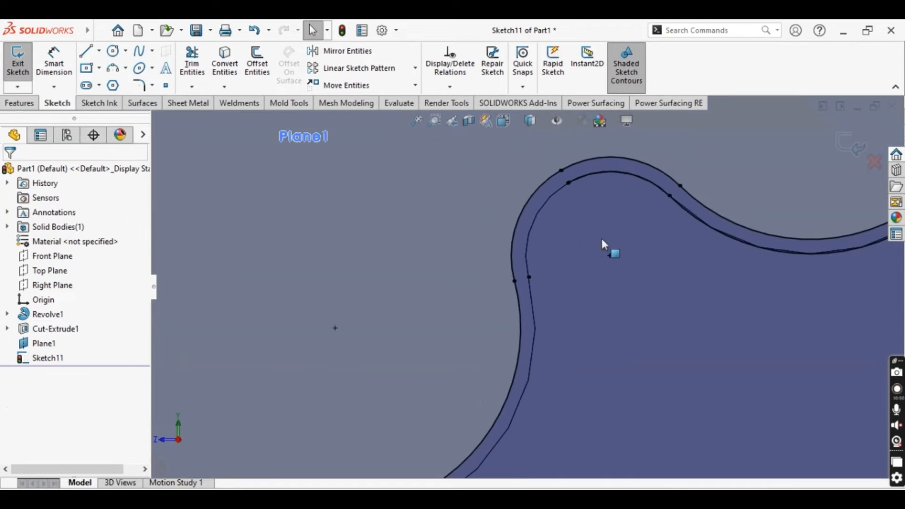
scroll(586, 196, down, 6)
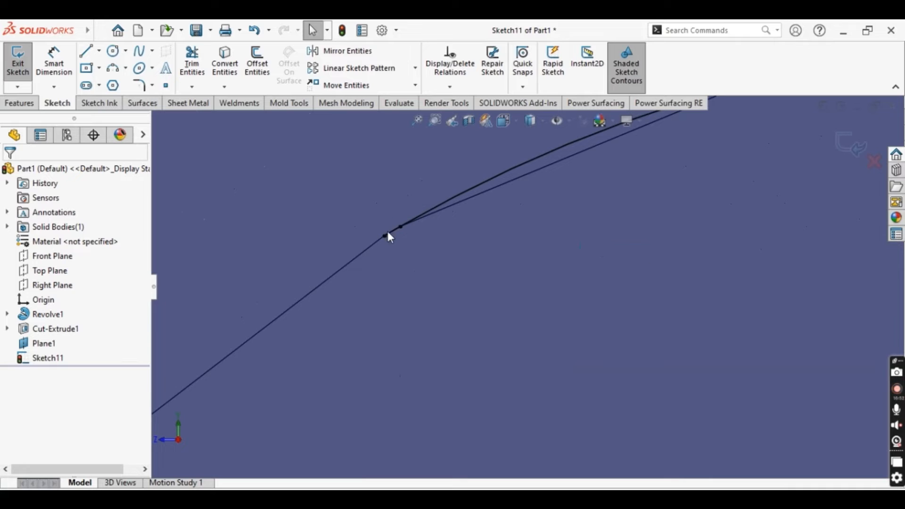
click(414, 220)
key(Delete)
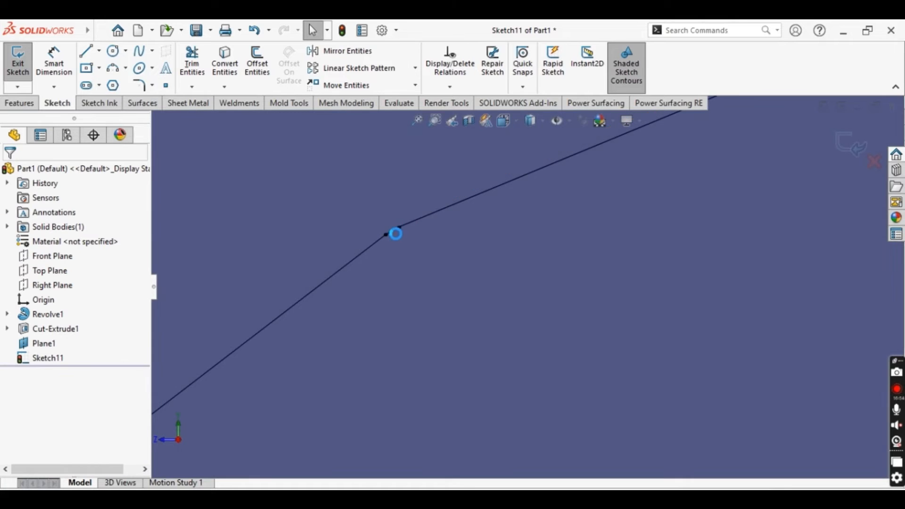
scroll(388, 239, up, 6)
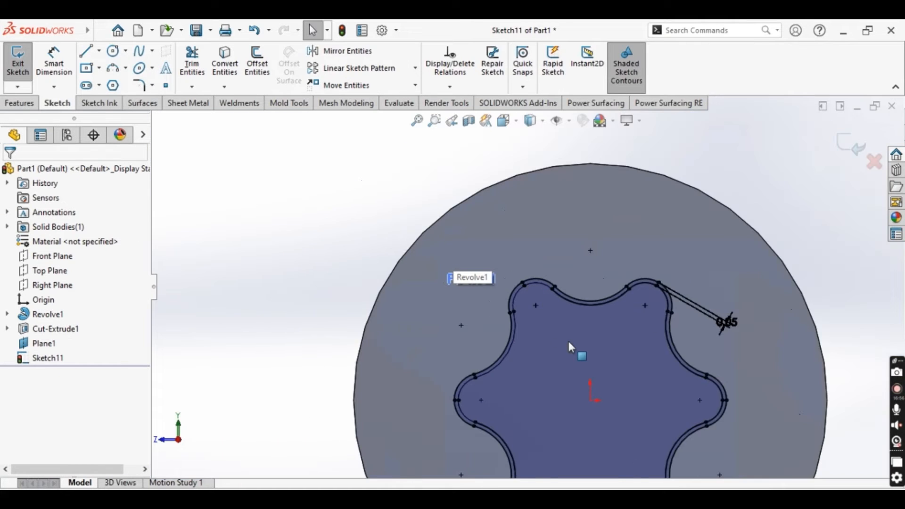
- Delete the inner profile's valley arc between the two upper lobes and the adjoining inner tip arc of the upper-right lobe
scroll(567, 339, down, 4)
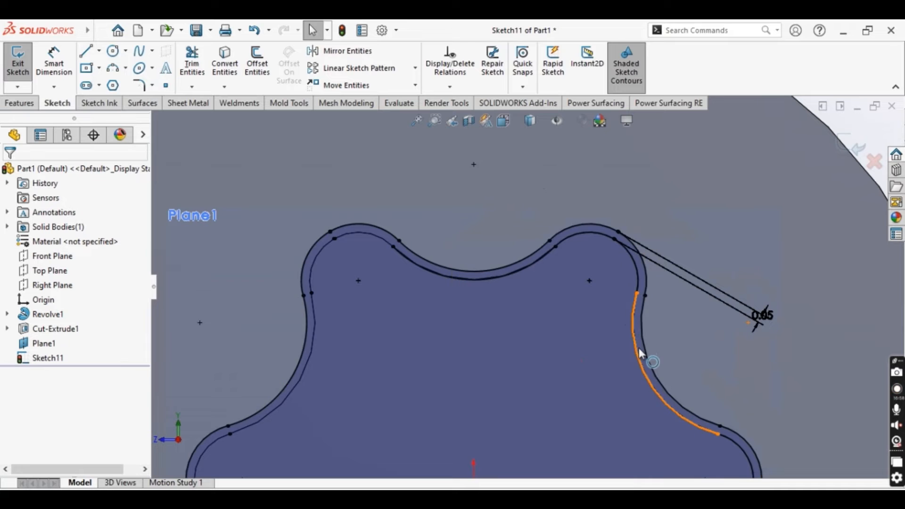
scroll(638, 348, down, 4)
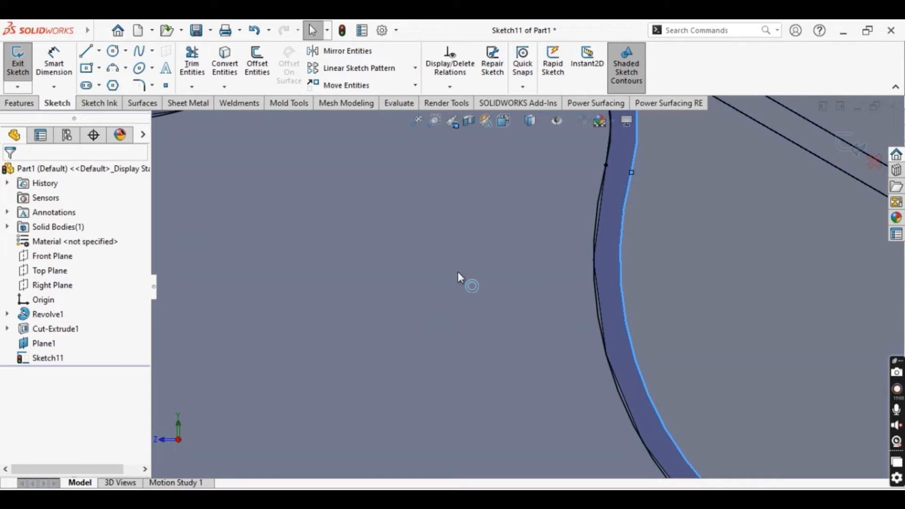
scroll(459, 271, up, 6)
scroll(513, 262, down, 5)
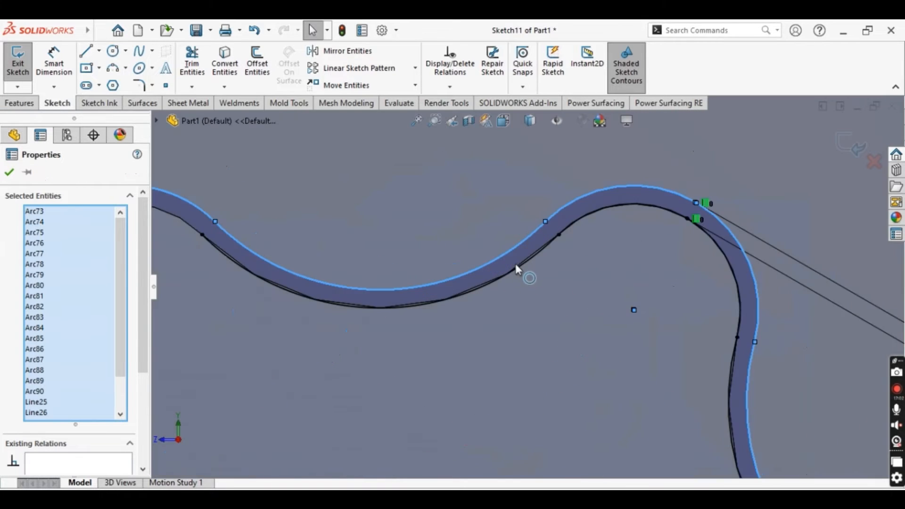
click(498, 291)
click(470, 290)
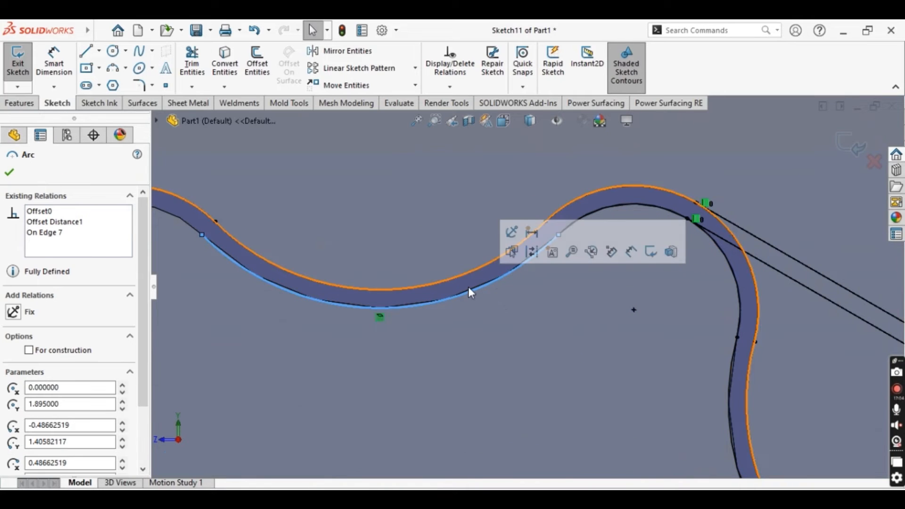
key(Delete)
click(612, 207)
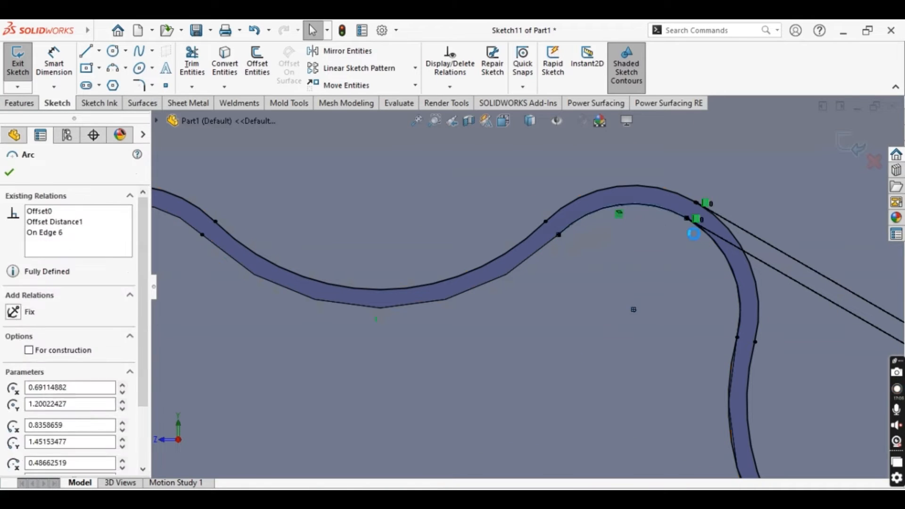
key(Delete)
- Delete the tiny inner line at the tip of the upper-right lobe and the inner arc next to it
scroll(693, 233, down, 8)
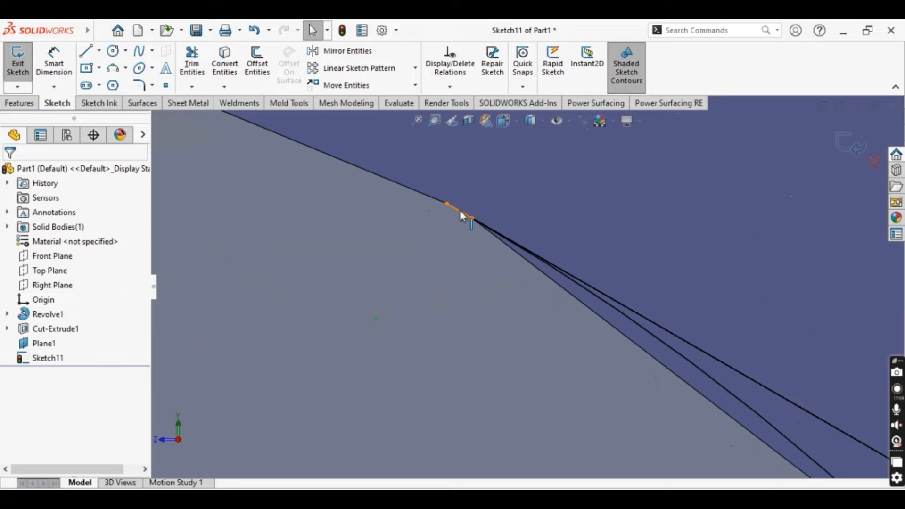
click(460, 210)
key(Delete)
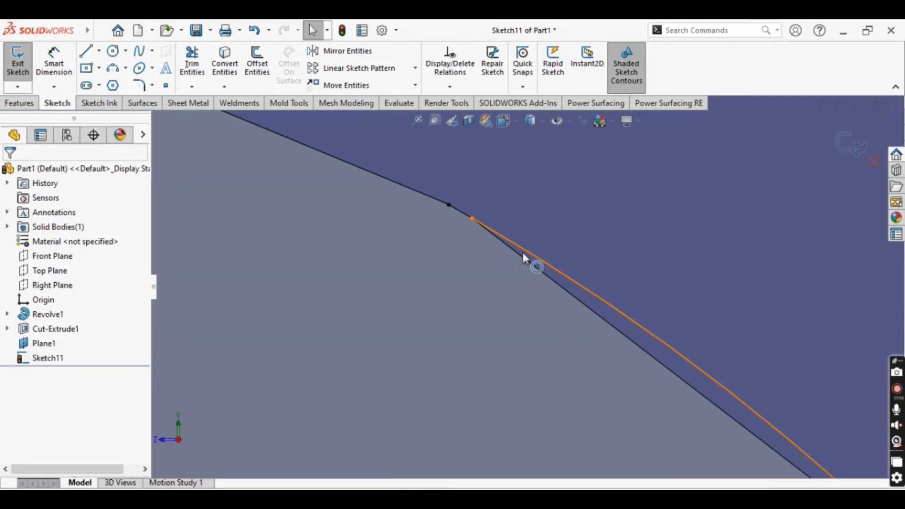
scroll(490, 245, up, 10)
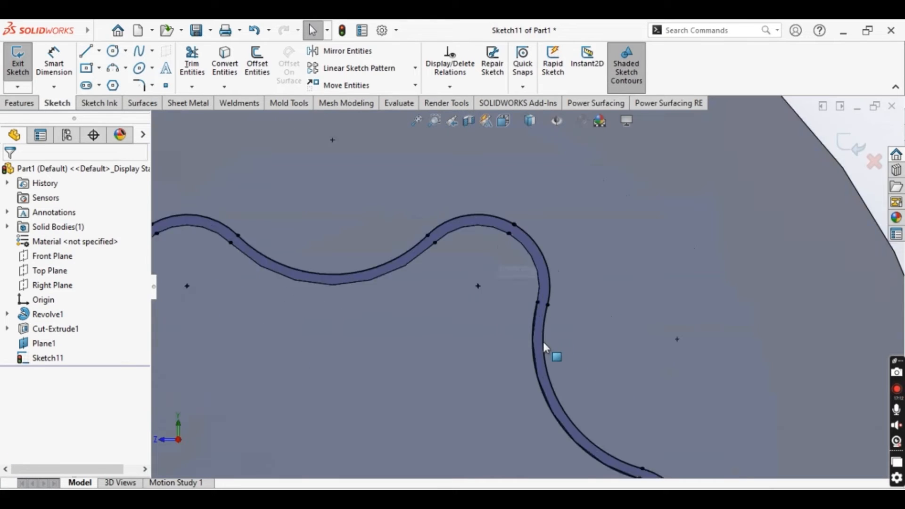
scroll(545, 347, down, 5)
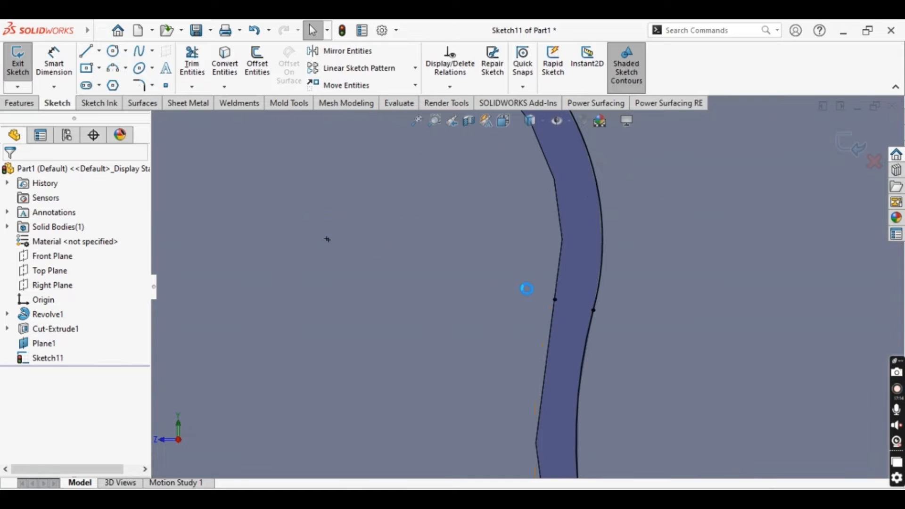
- Delete the inner profile's two tip arcs at the right lobe
scroll(530, 290, up, 5)
scroll(532, 290, down, 7)
scroll(573, 315, up, 5)
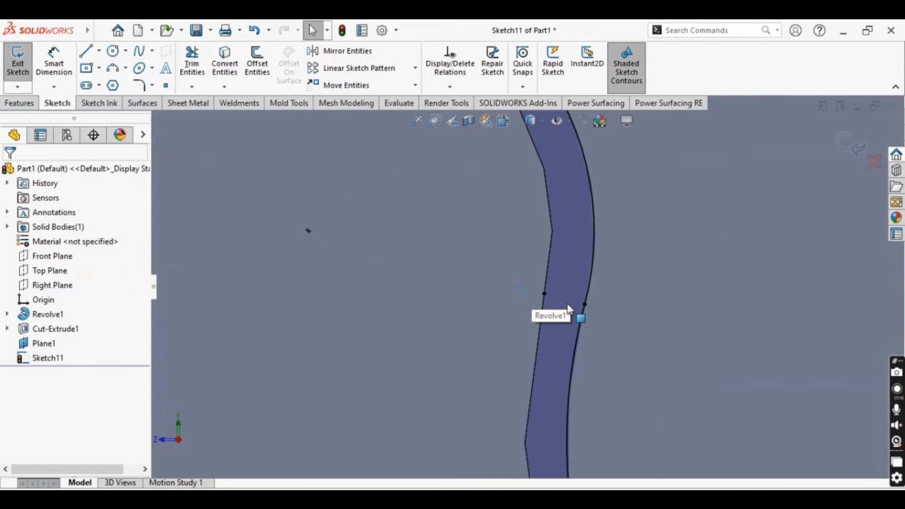
scroll(590, 344, down, 6)
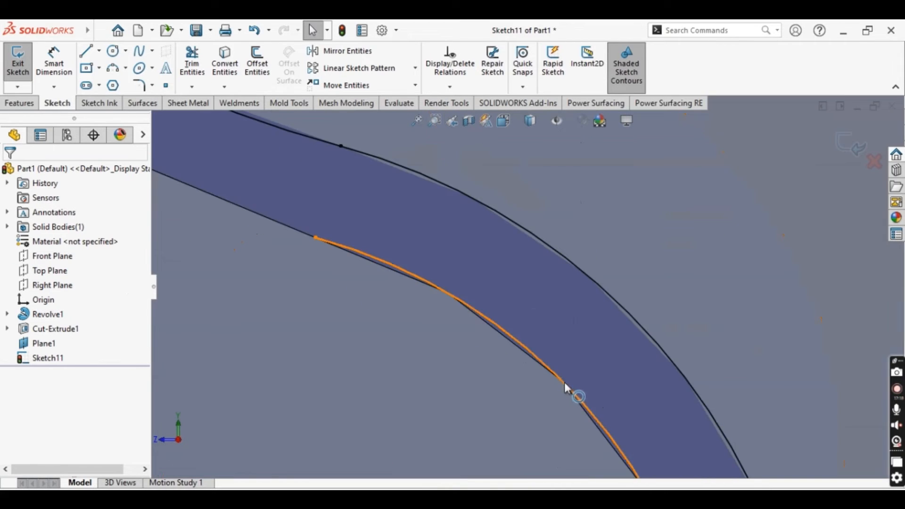
scroll(494, 298, up, 5)
scroll(561, 344, down, 6)
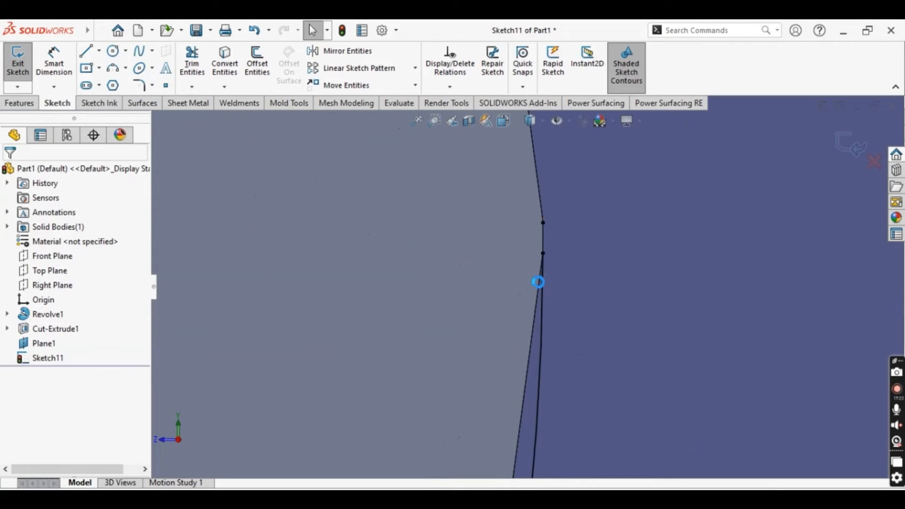
click(540, 283)
scroll(503, 269, up, 5)
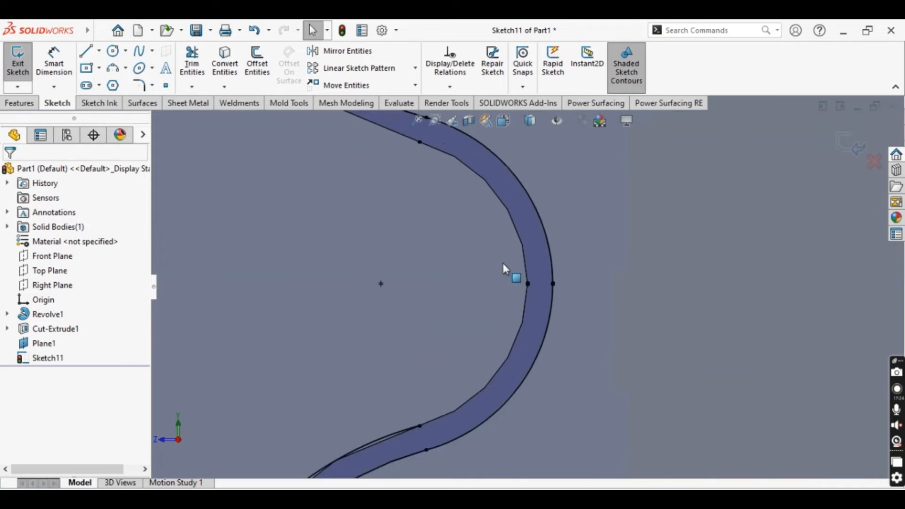
- Delete the inner valley arc between the right and lower-right lobes and the adjoining inner tip arc of the lower-right lobe
scroll(467, 288, down, 6)
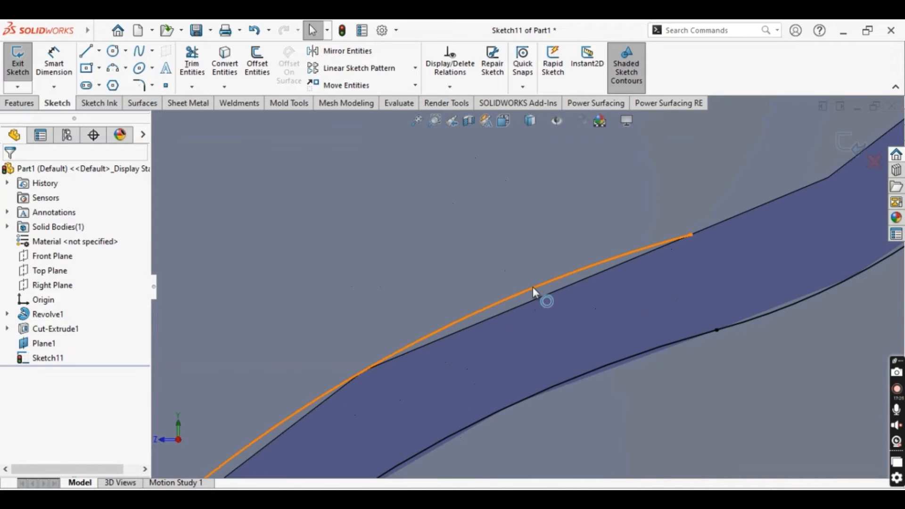
scroll(535, 293, up, 6)
scroll(476, 393, down, 6)
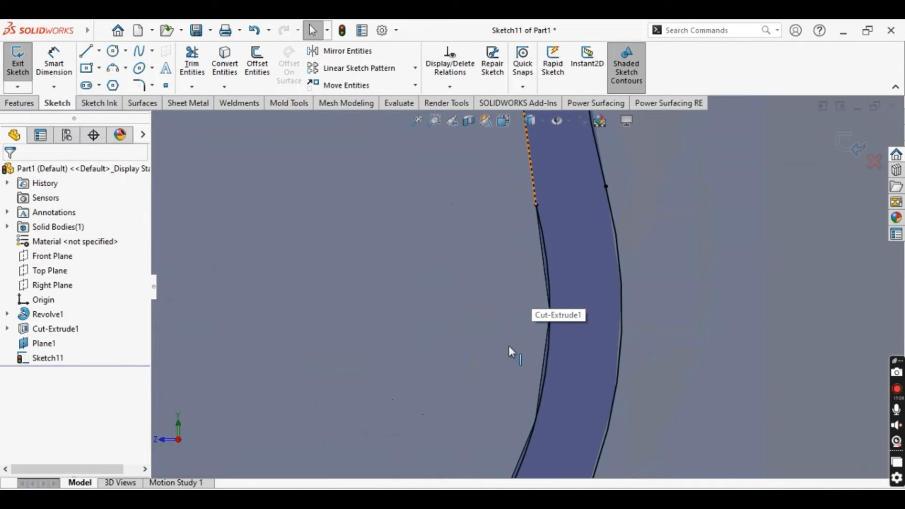
scroll(452, 364, up, 3)
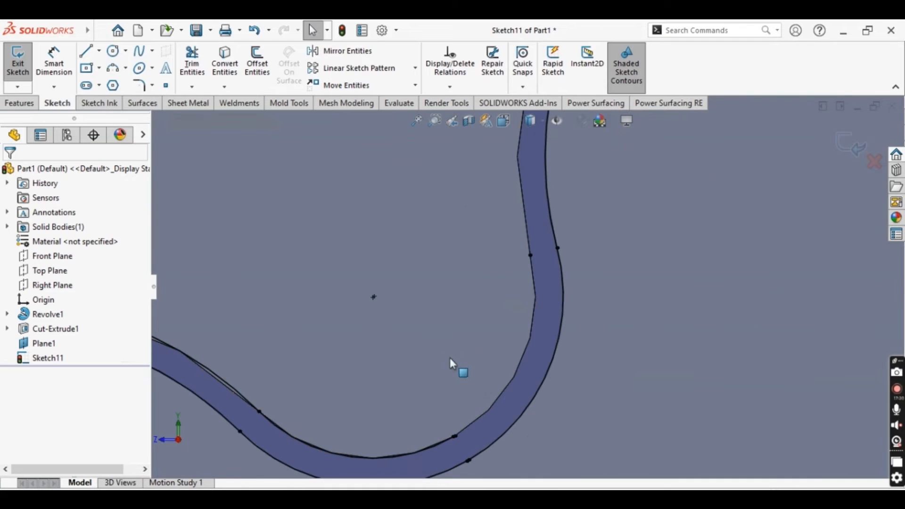
- Delete the lower-right lobe's remaining inner tip arc and the inner valley arc between the two lower lobes
click(315, 444)
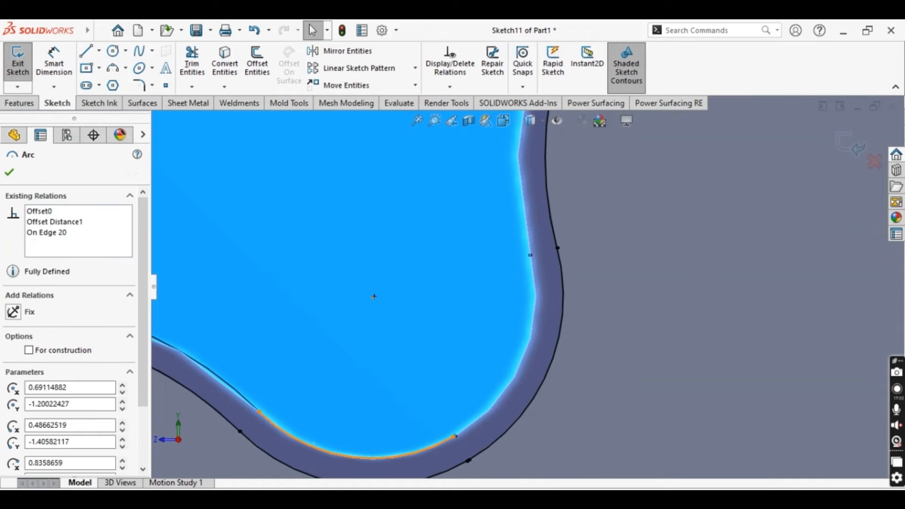
key(Delete)
click(238, 394)
key(Delete)
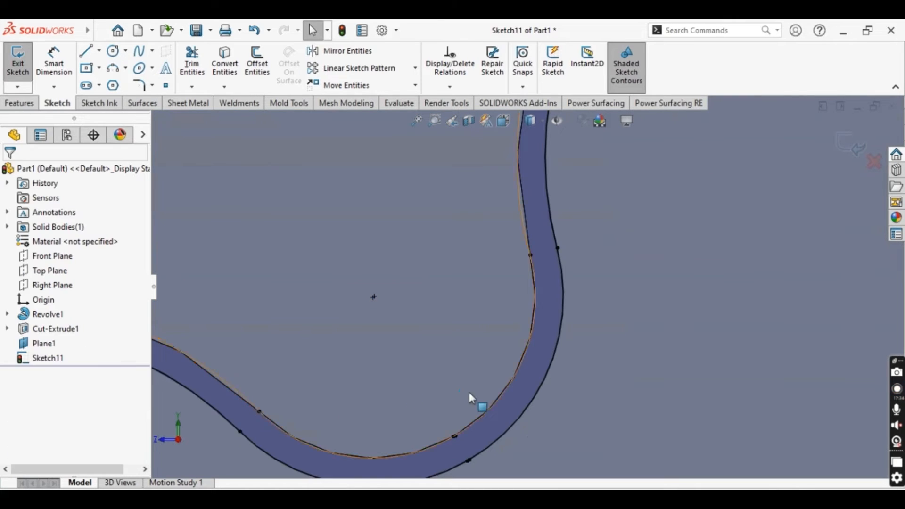
- Delete the lower-left lobe's inner tip arc that adjoins the valley between the two lower lobes
scroll(469, 392, up, 6)
scroll(313, 303, down, 5)
click(256, 387)
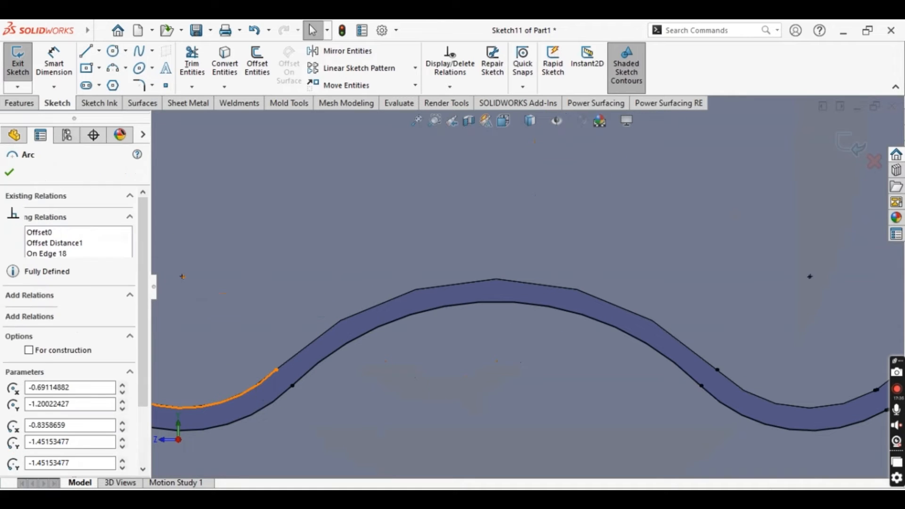
click(448, 383)
scroll(333, 323, up, 3)
scroll(441, 269, down, 6)
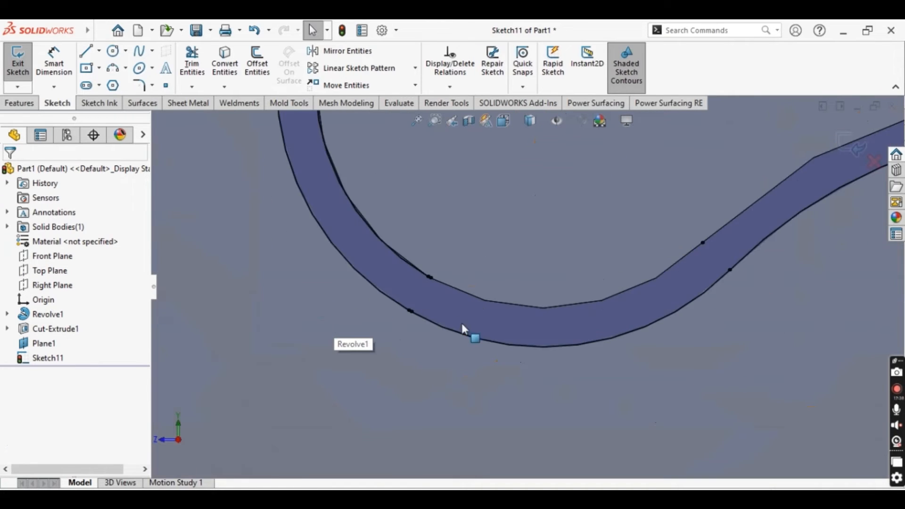
scroll(436, 219, down, 2)
- Try to delete the inner profile's endpoint at the tip of the lower-left lobe
click(445, 220)
key(Delete)
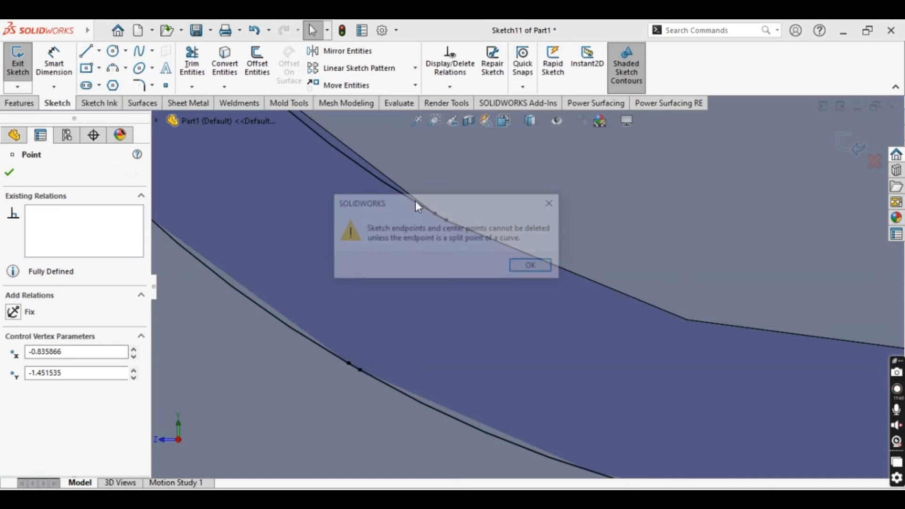
click(536, 268)
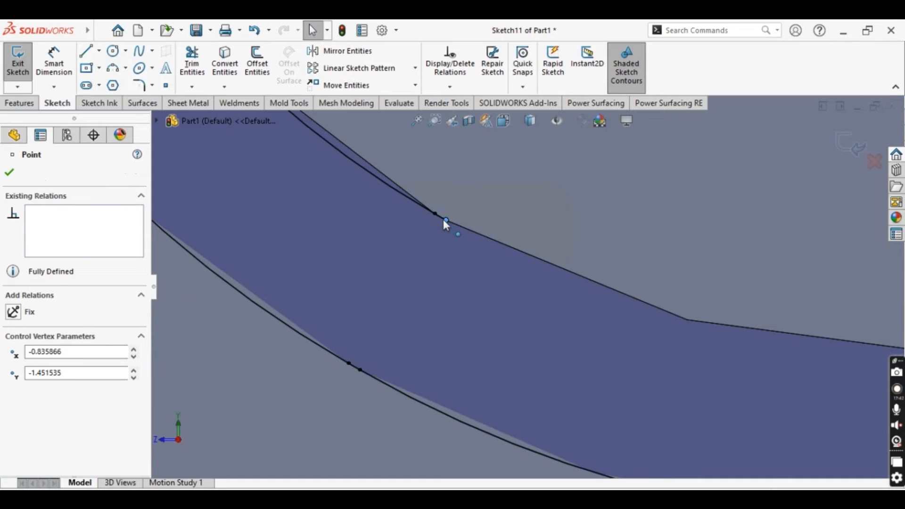
- Delete the lower-left lobe's remaining inner tip arc and the inner valley arc between the lower-left and left lobes
click(417, 204)
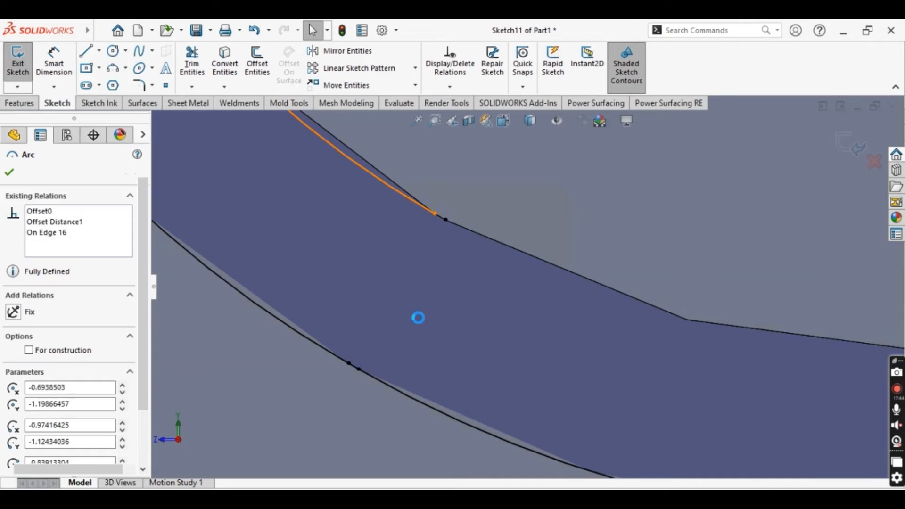
key(Delete)
scroll(435, 326, up, 4)
scroll(434, 325, up, 3)
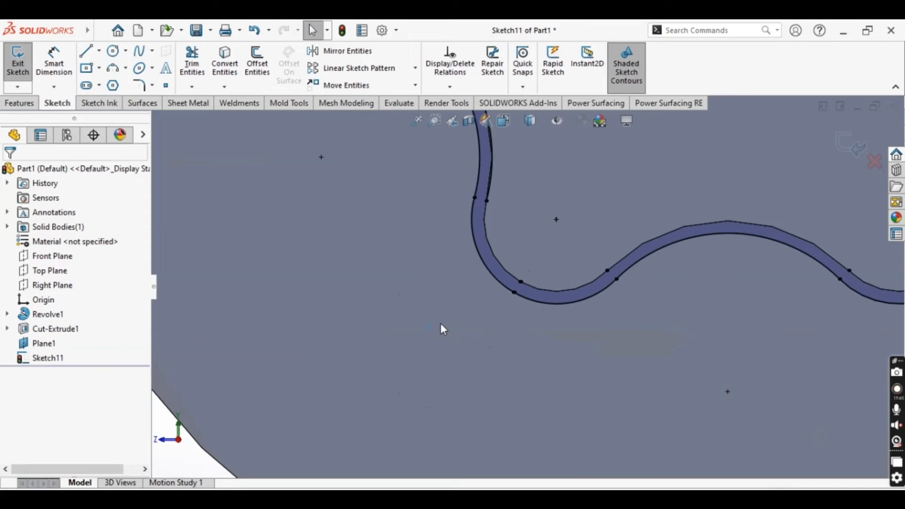
click(491, 182)
key(Escape)
- Try to delete the short inner line at the tip of the left lobe
scroll(561, 295, up, 5)
scroll(528, 259, down, 8)
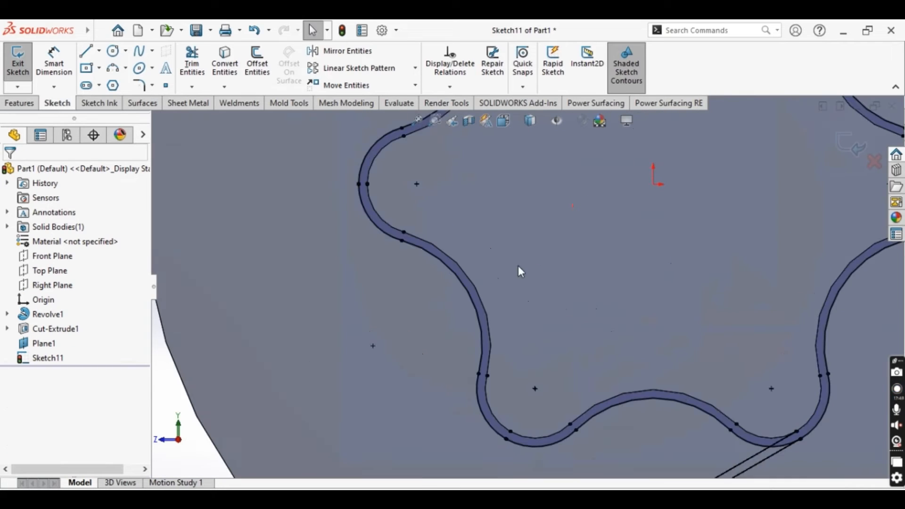
scroll(484, 381, down, 3)
scroll(508, 405, up, 8)
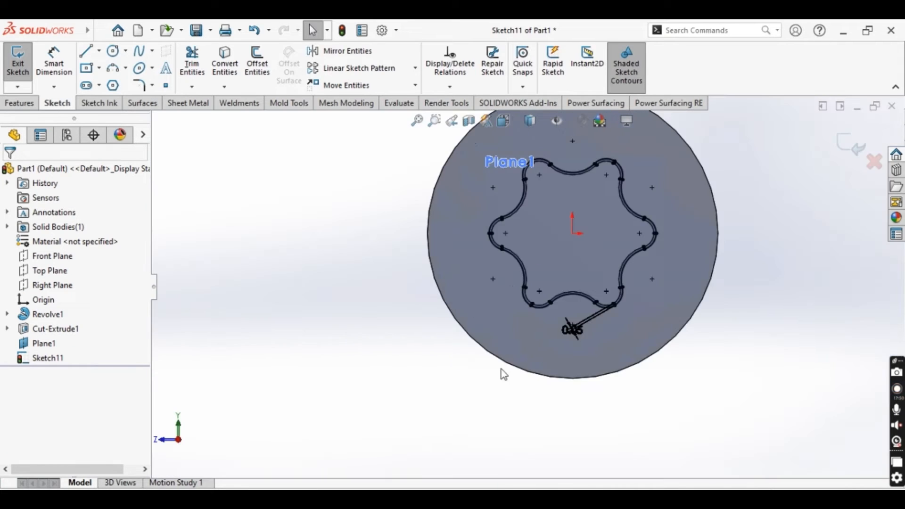
scroll(512, 244, down, 3)
scroll(511, 244, down, 5)
scroll(508, 277, up, 2)
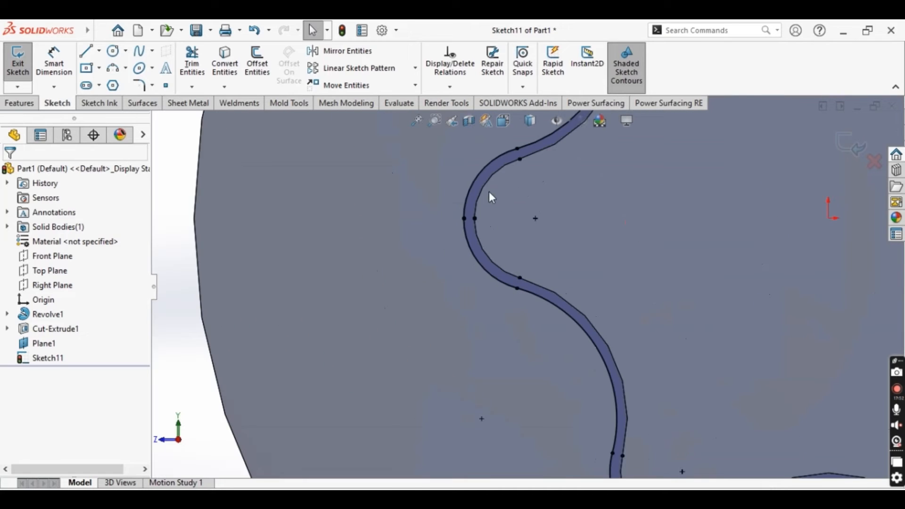
scroll(488, 191, down, 4)
scroll(451, 408, down, 3)
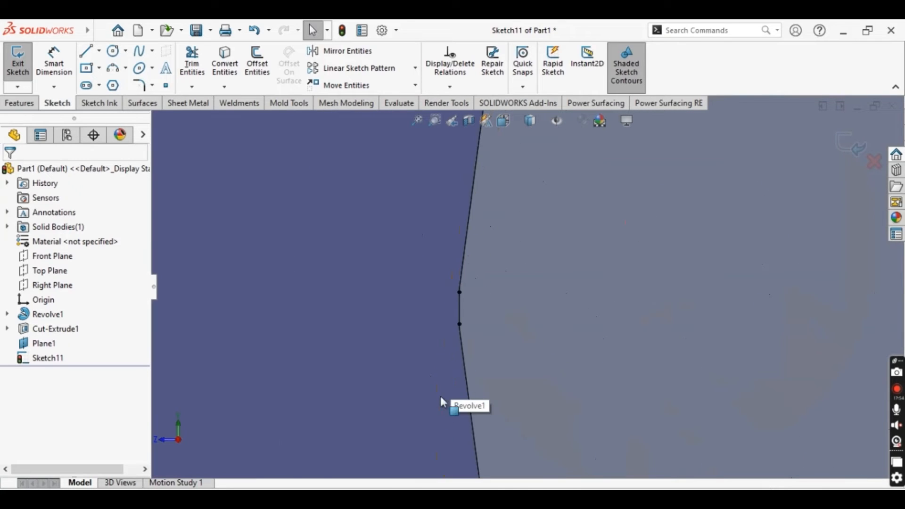
click(460, 317)
key(Delete)
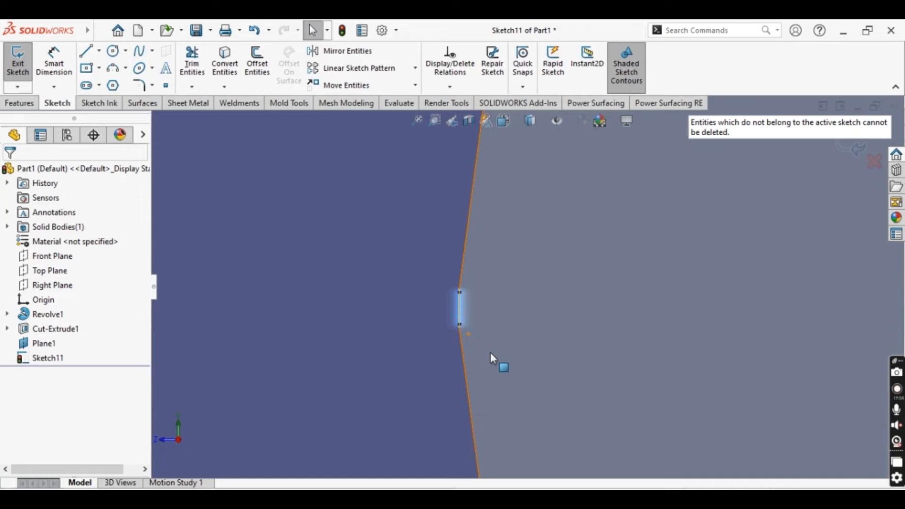
click(499, 360)
- Close the offset sketch, start a new sketch on Plane1 and convert the Sketch11 lobe profile into it
scroll(479, 361, up, 8)
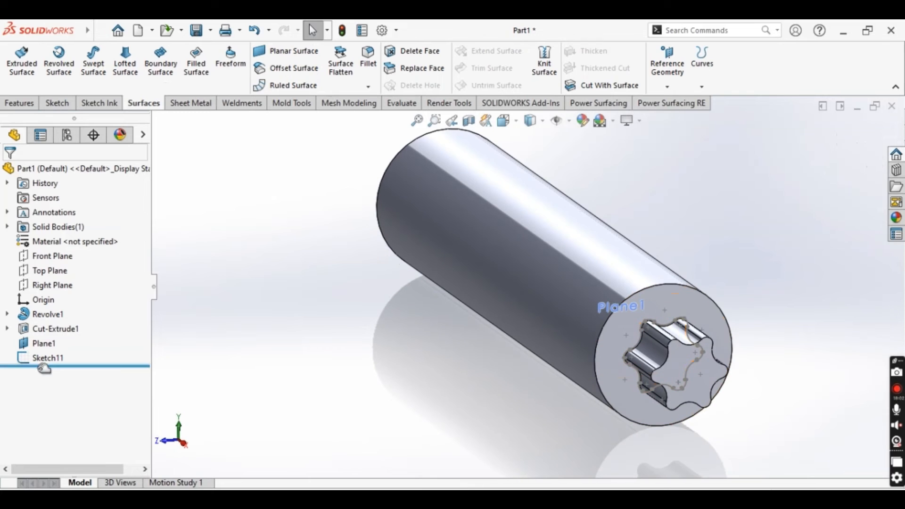
click(44, 344)
click(48, 329)
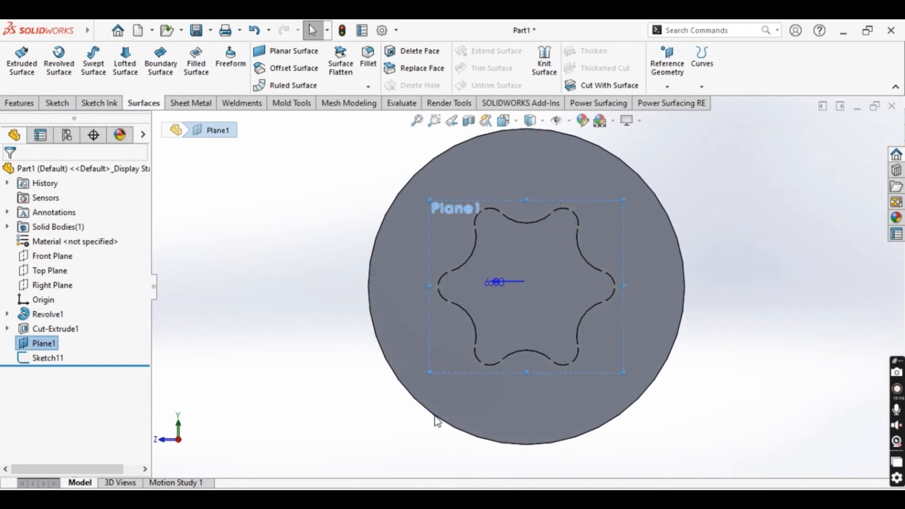
click(519, 219)
click(47, 359)
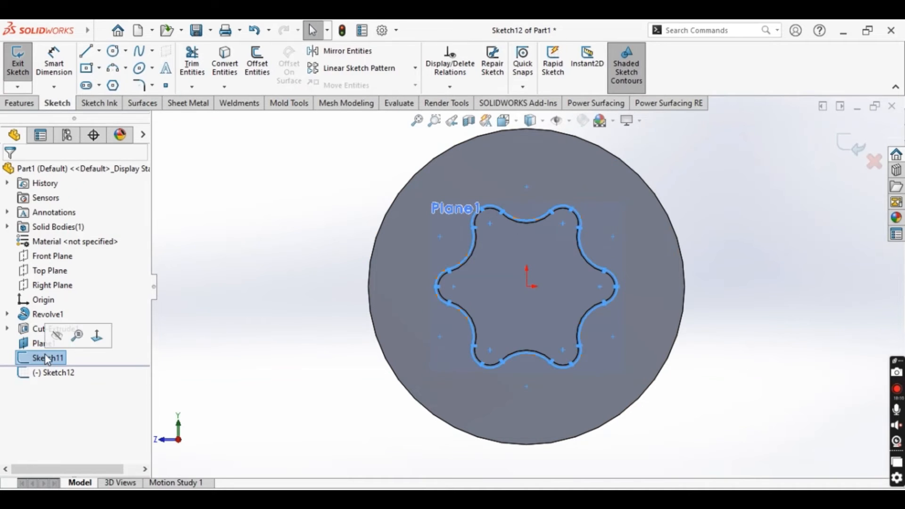
click(233, 69)
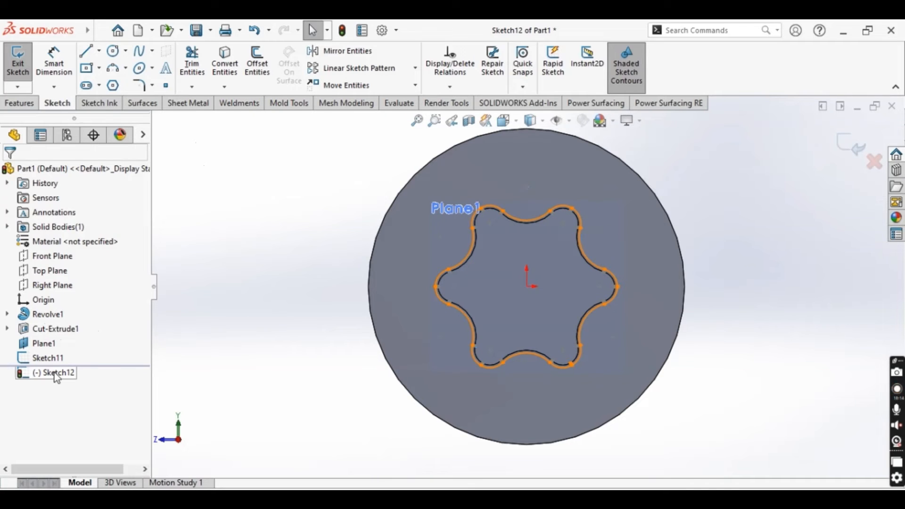
- Scale all the converted lobe entities by a factor of 2.5 about the origin and exit the sketch
drag(608, 398, 388, 185)
drag(686, 443, 366, 148)
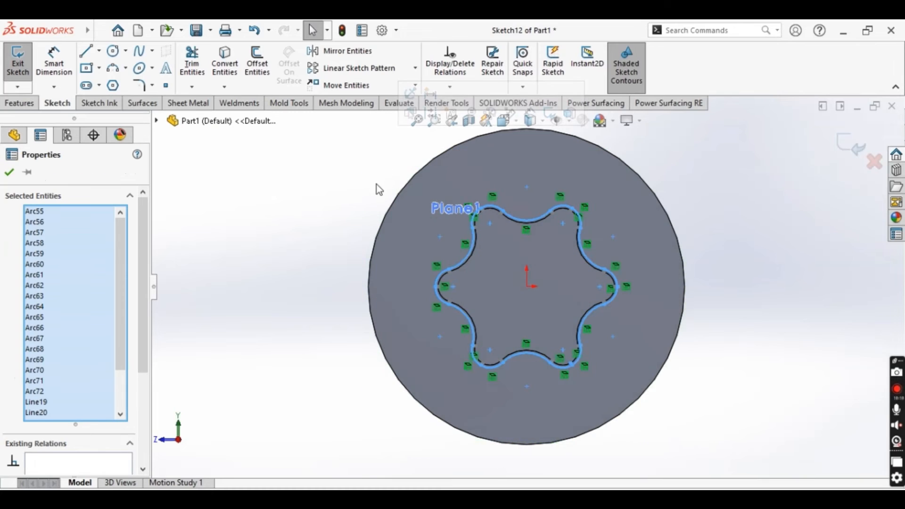
click(417, 85)
click(353, 151)
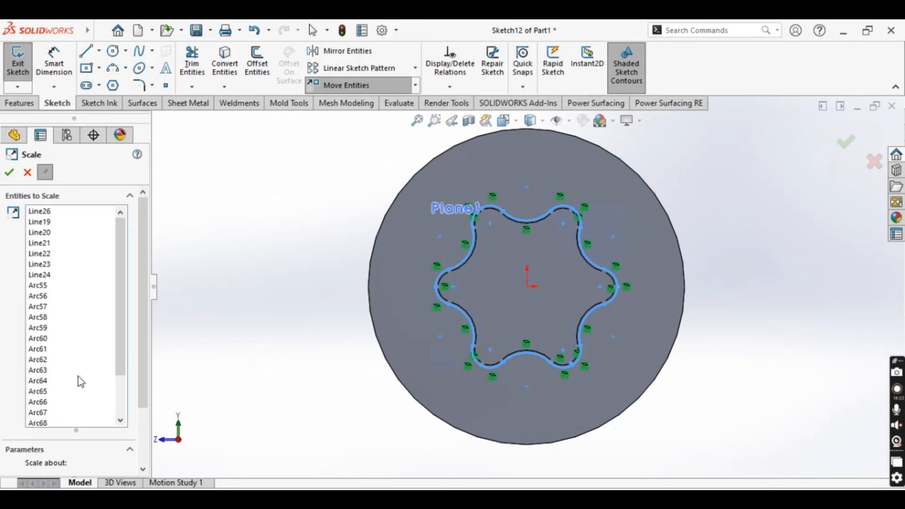
scroll(134, 367, down, 3)
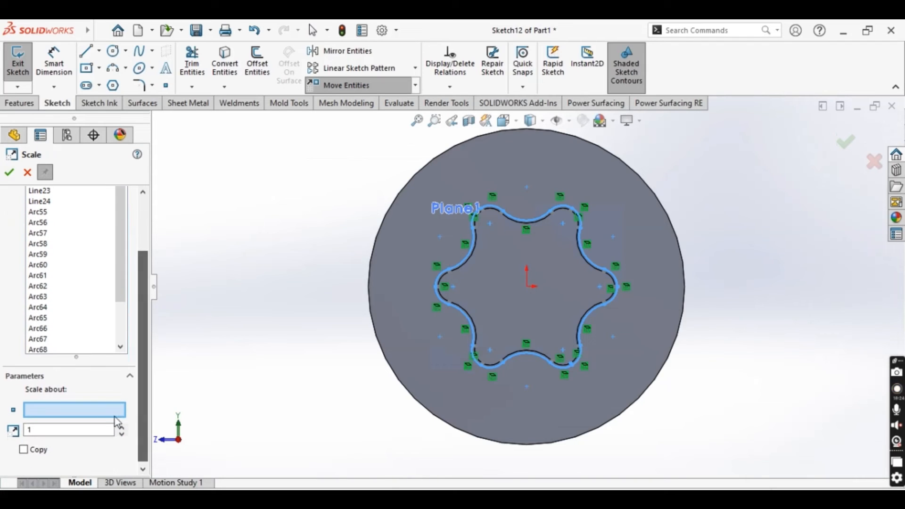
click(528, 287)
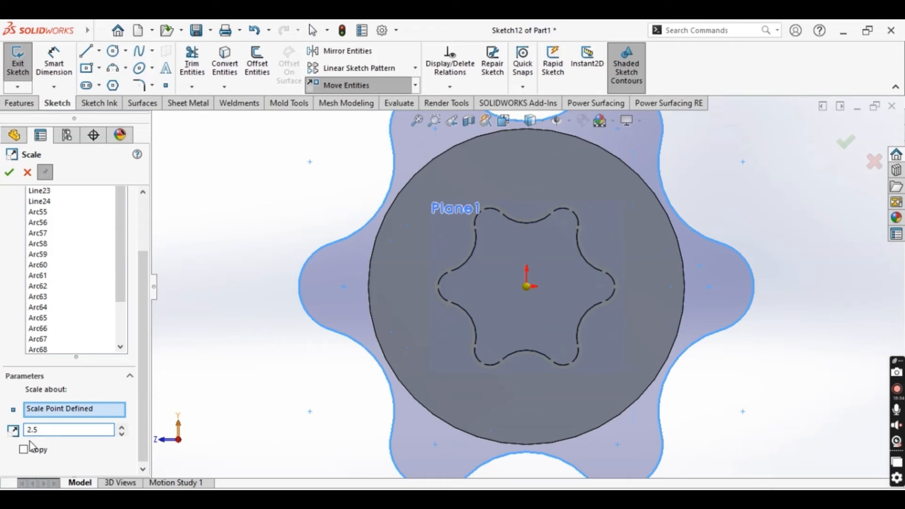
click(13, 171)
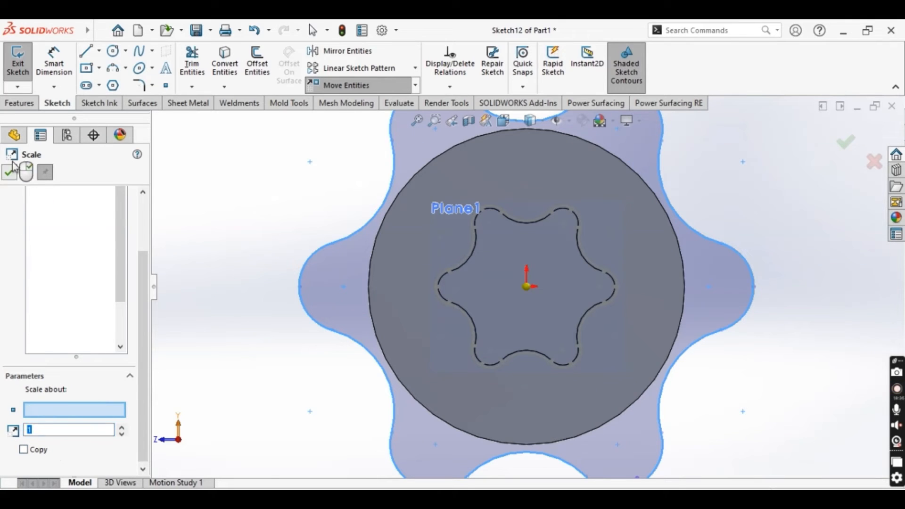
click(23, 70)
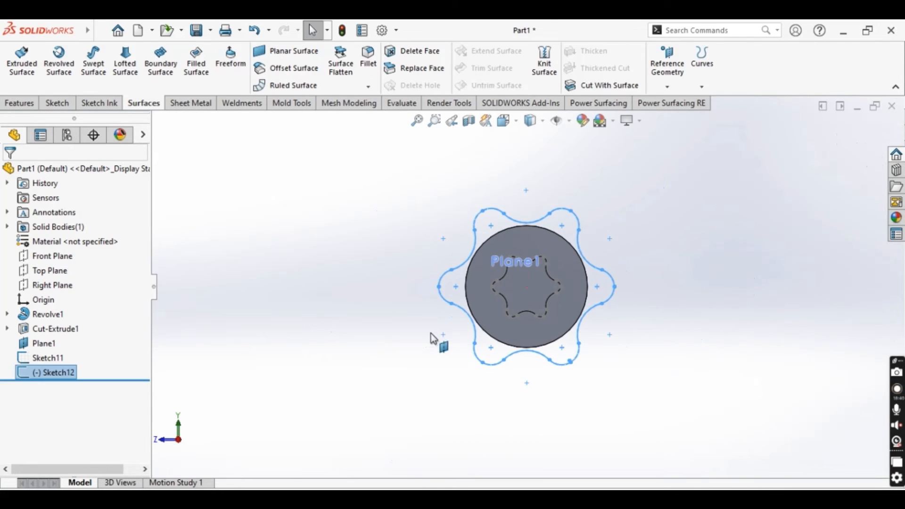
- Examine the offset lobe profile around the base of the driver tip together with its larger scaled copy
middle_drag(450, 325, 563, 397)
click(564, 397)
scroll(744, 386, down, 3)
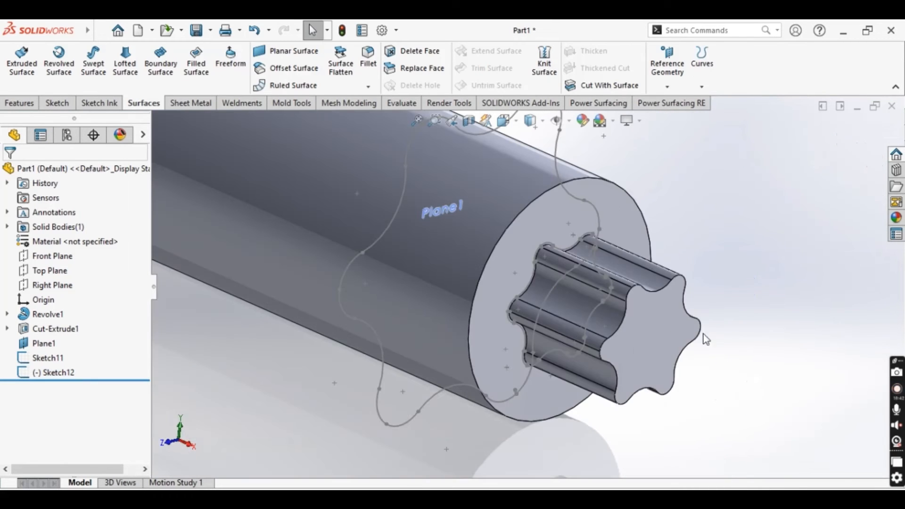
scroll(569, 275, down, 3)
scroll(571, 278, down, 3)
click(467, 171)
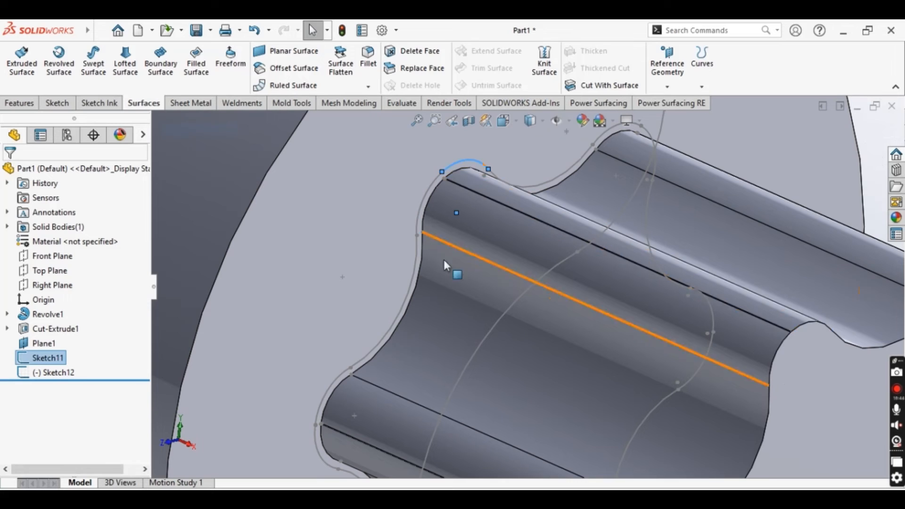
scroll(446, 264, up, 5)
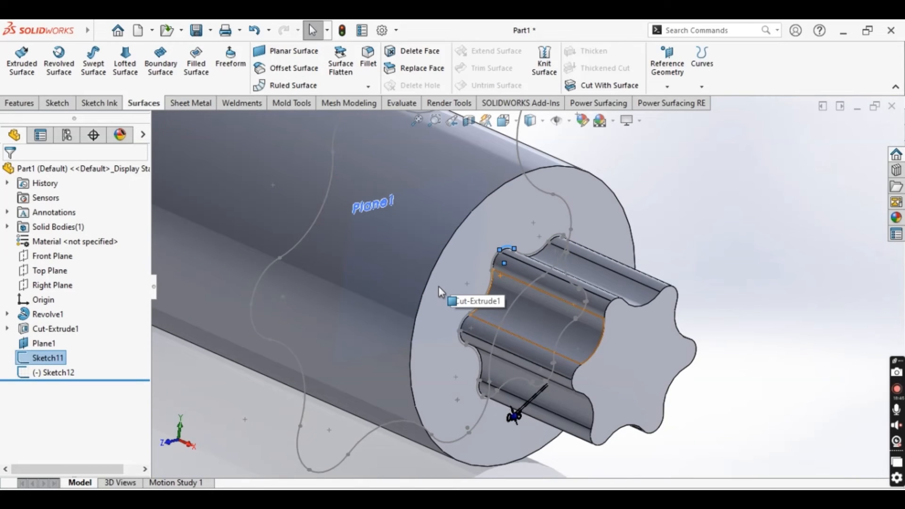
- Try to loft a surface between the closed offset lobe loop at the shaft shoulder and the closed scaled loop on Plane1
click(111, 70)
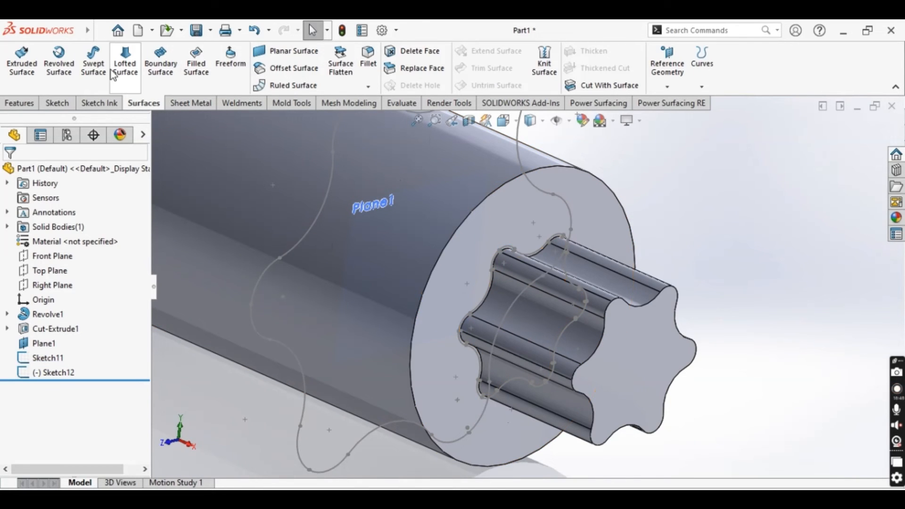
click(123, 71)
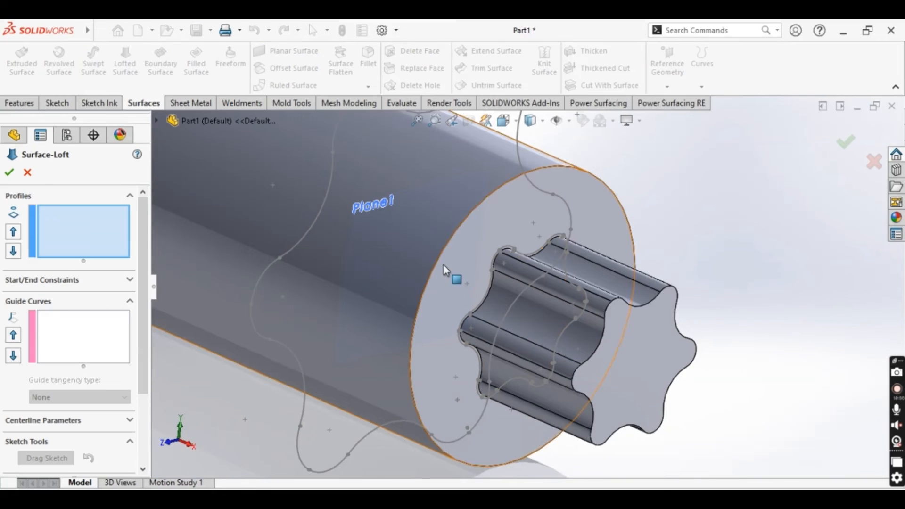
scroll(505, 253, up, 2)
click(514, 254)
scroll(542, 225, up, 3)
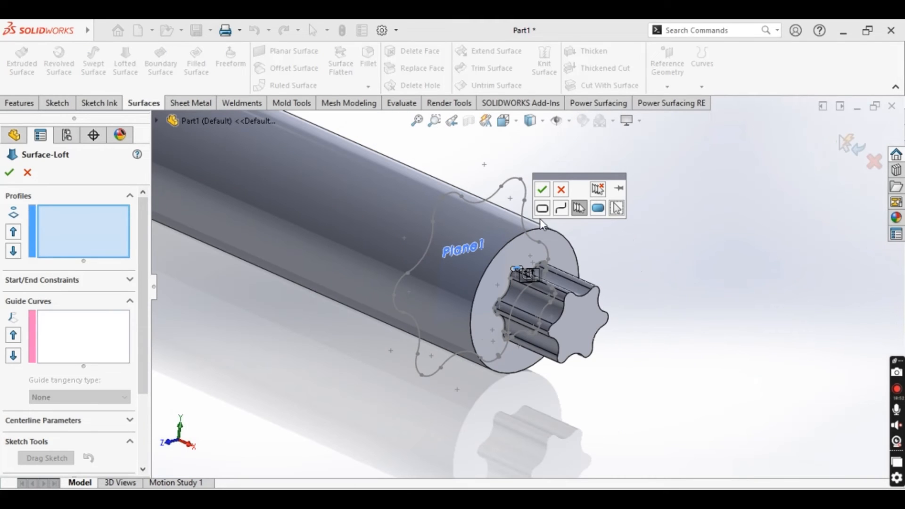
click(541, 209)
click(543, 190)
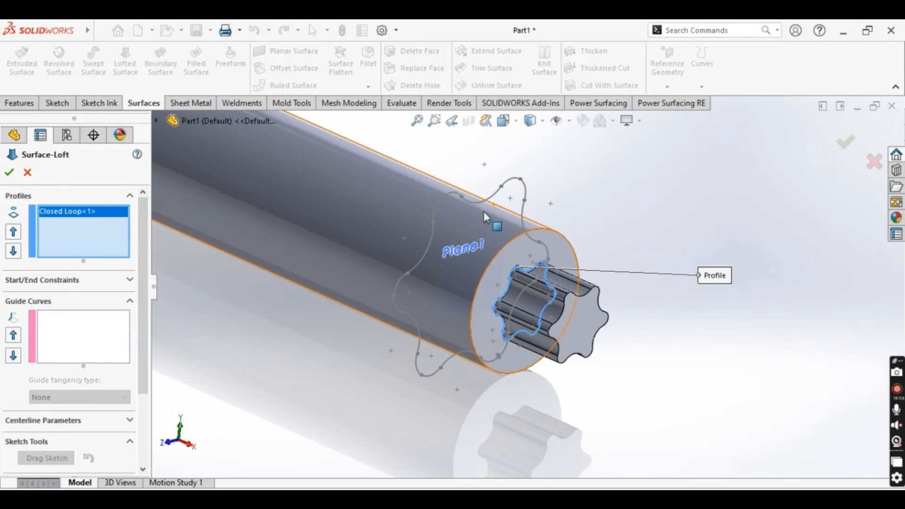
click(462, 195)
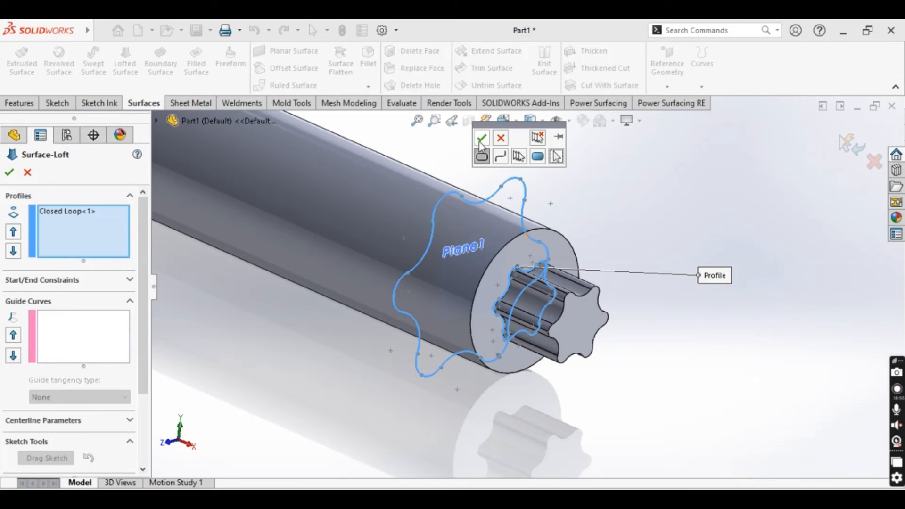
right_click(501, 204)
scroll(505, 218, down, 3)
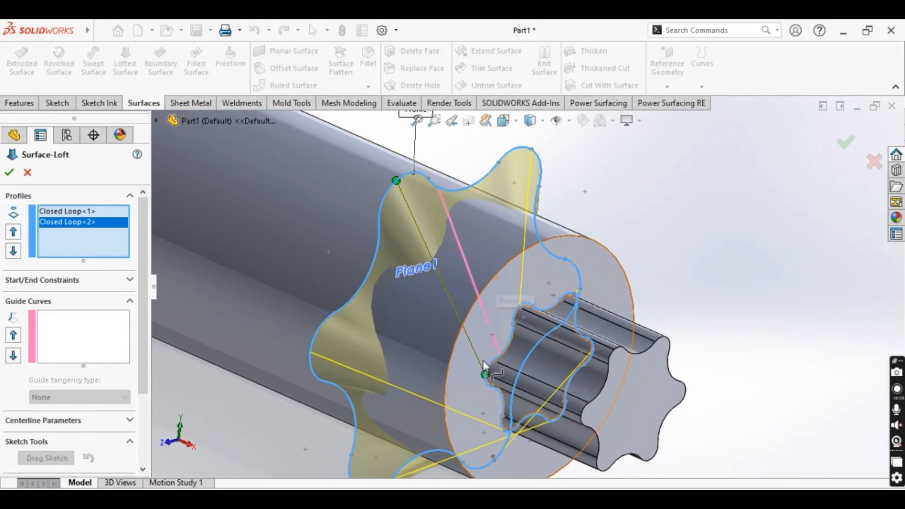
- Try to move the loft connector on the smaller lobe loop to a vertex on the neighbouring lobe
drag(484, 375, 516, 312)
scroll(516, 313, down, 1)
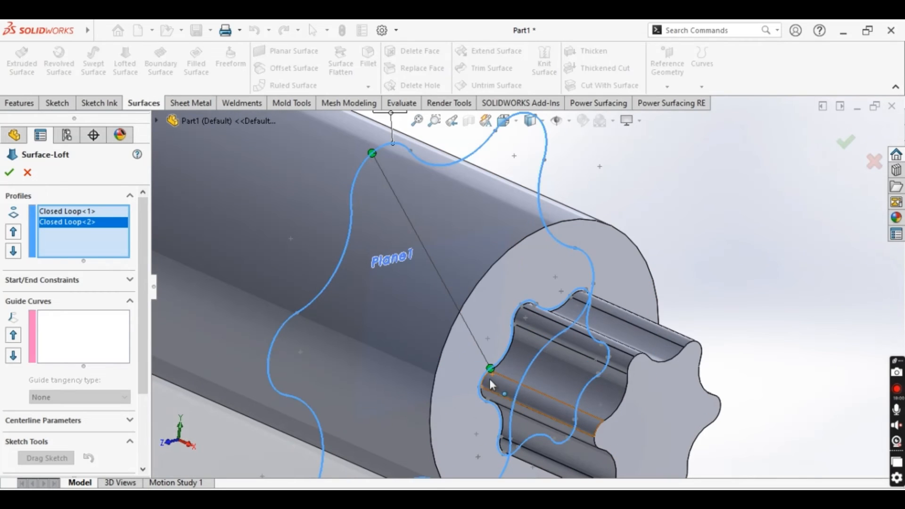
drag(491, 375, 530, 285)
scroll(522, 295, down, 4)
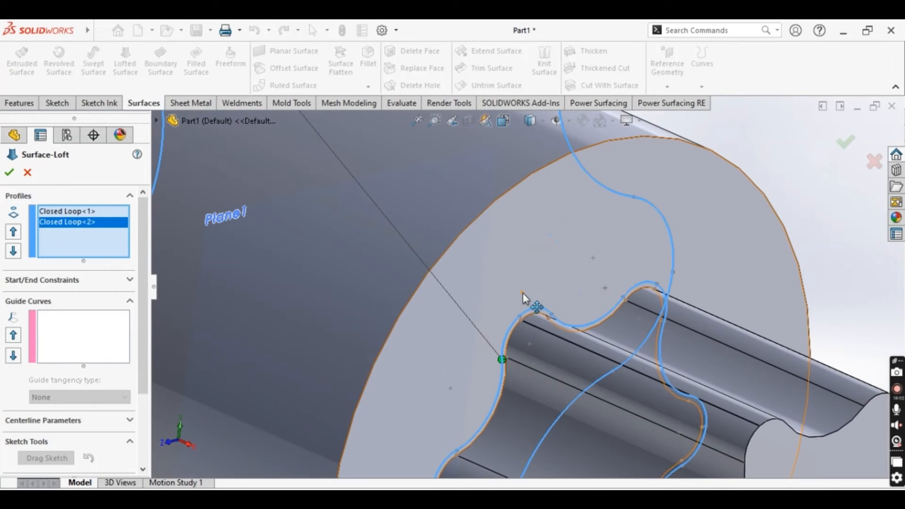
drag(502, 359, 513, 315)
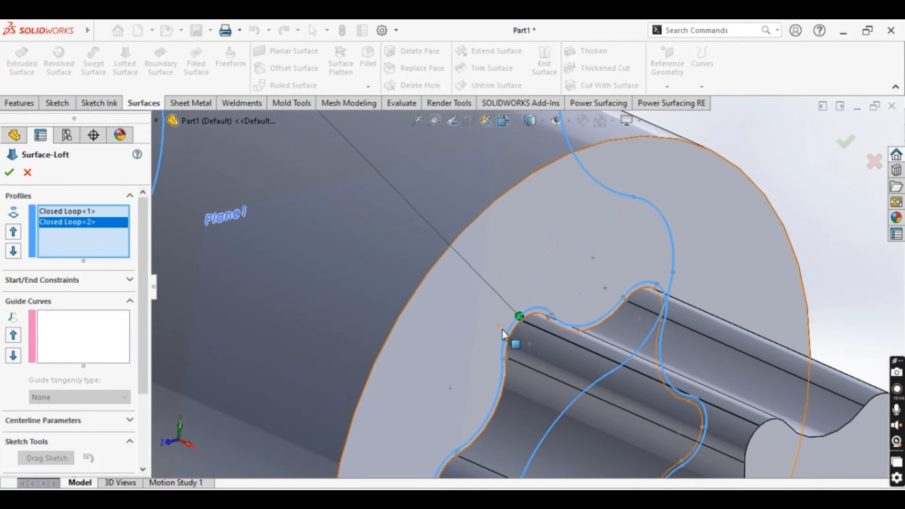
scroll(511, 334, up, 3)
- Try to realign the loft connector on the larger lobe loop with the smaller loop's connector, and discard the loft
middle_drag(494, 277, 477, 398)
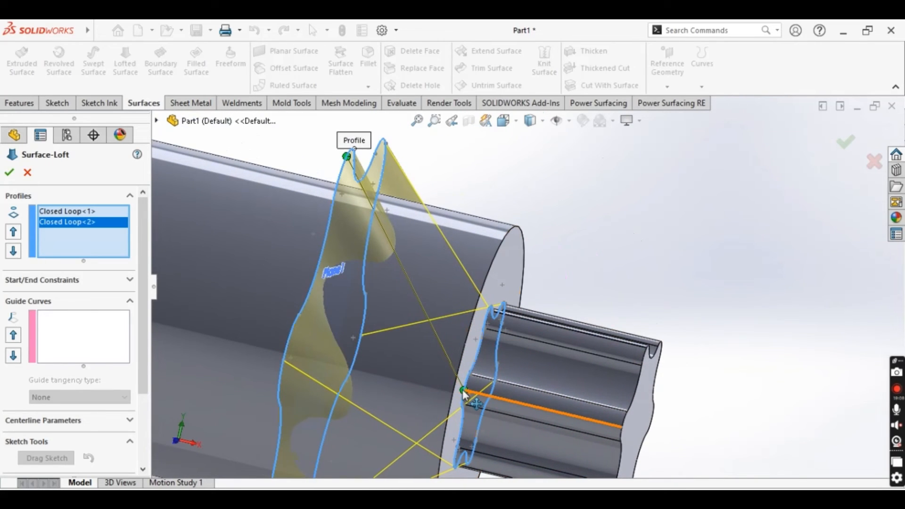
drag(348, 157, 343, 302)
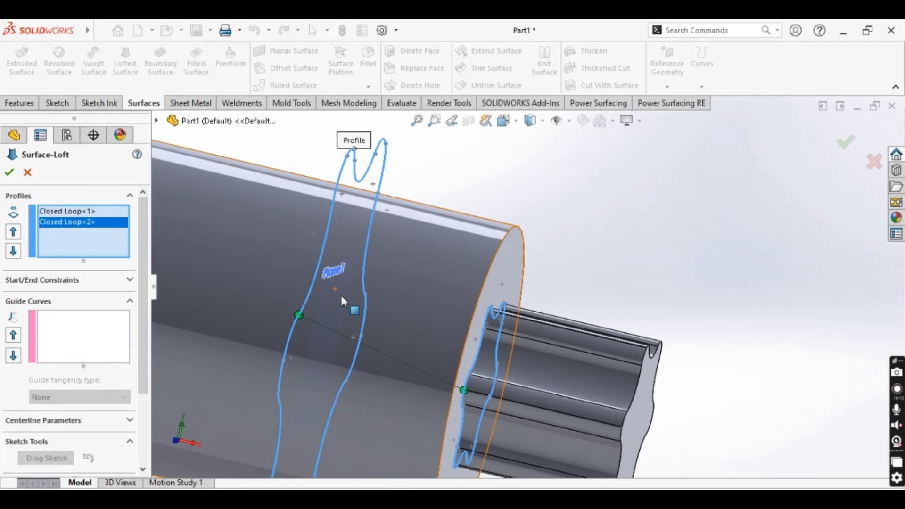
middle_drag(342, 302, 384, 370)
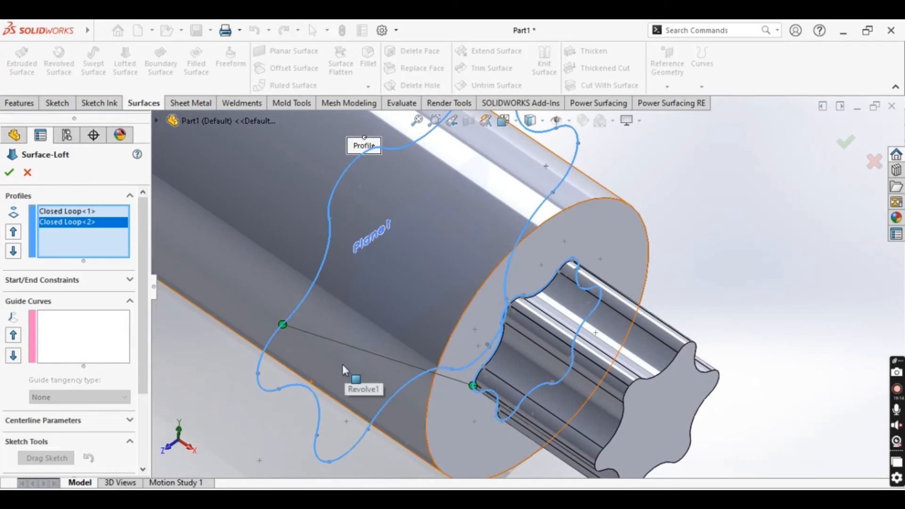
drag(283, 325, 258, 372)
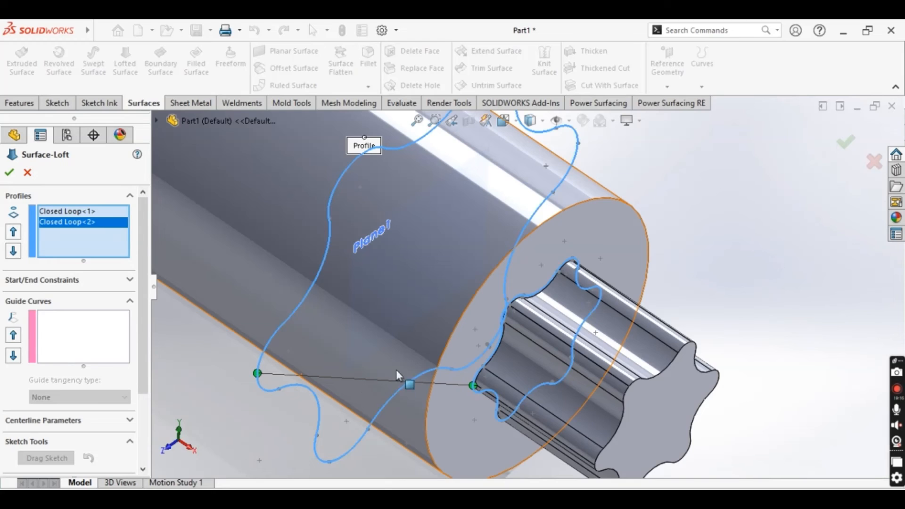
middle_drag(397, 371, 384, 289)
scroll(376, 290, up, 4)
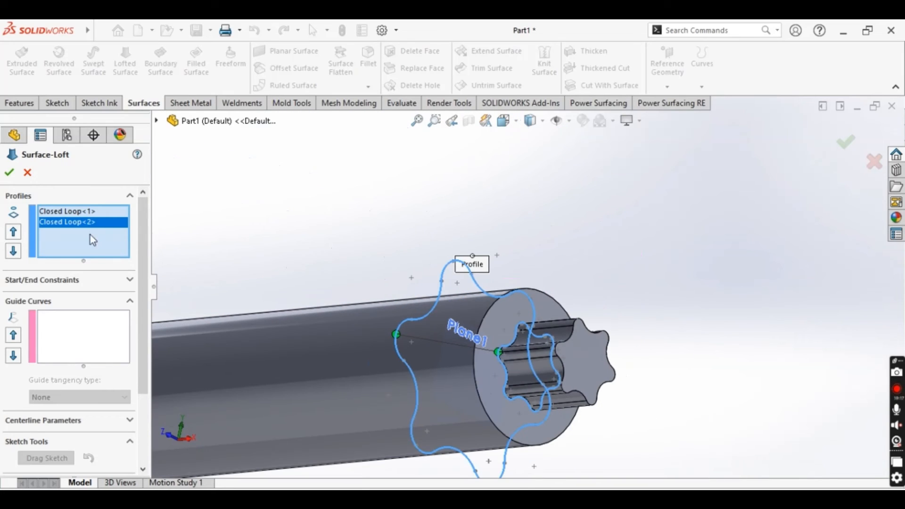
click(29, 173)
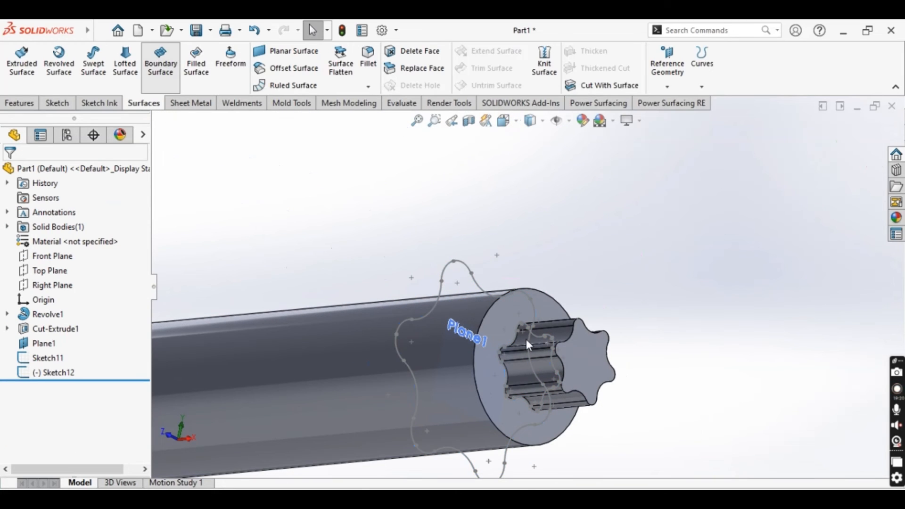
- Set up a boundary surface with the closed offset lobe loop and the closed scaled loop as its Direction 1 curves
scroll(529, 345, up, 6)
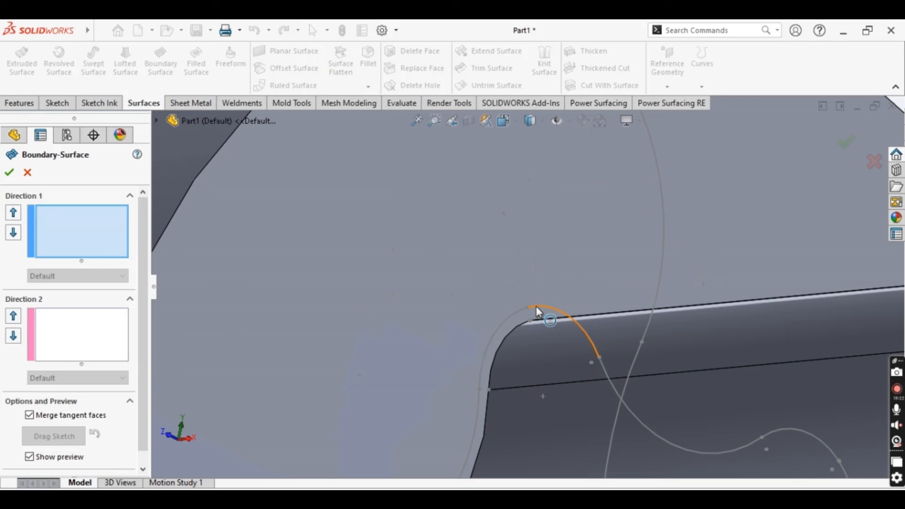
click(537, 307)
click(572, 350)
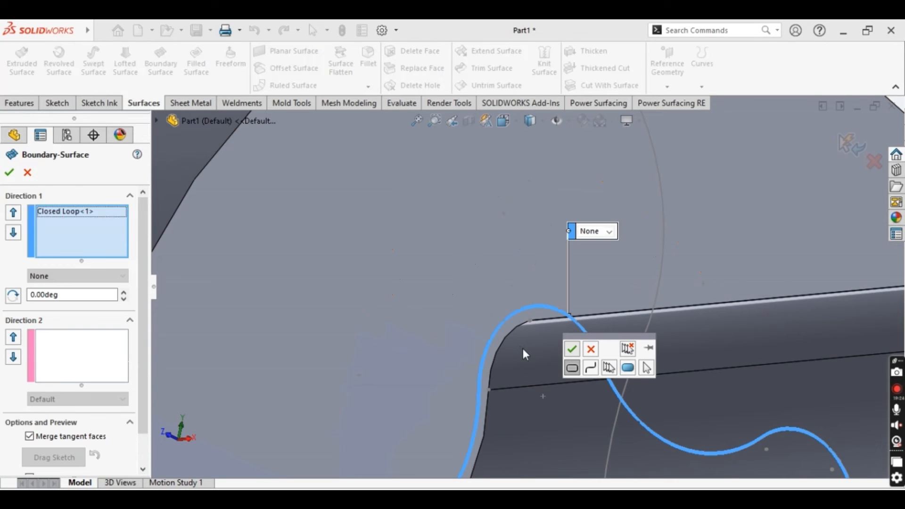
scroll(537, 346, down, 5)
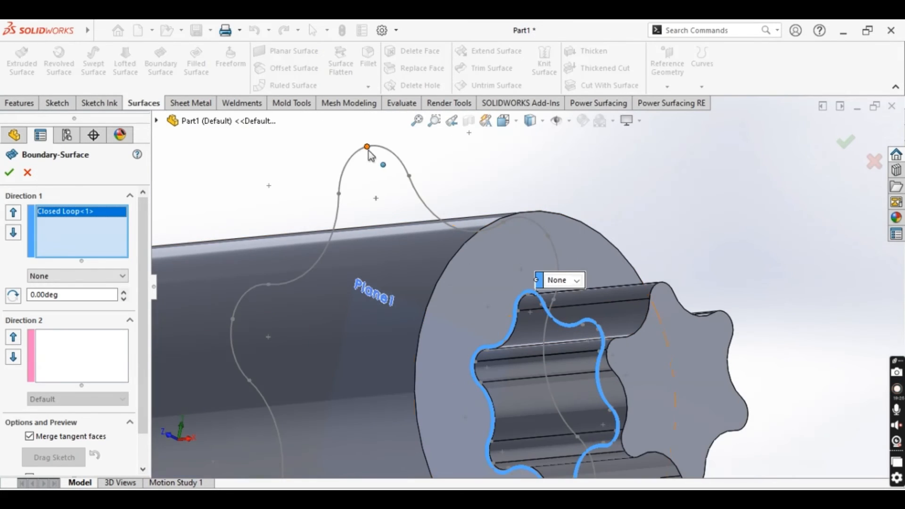
click(379, 153)
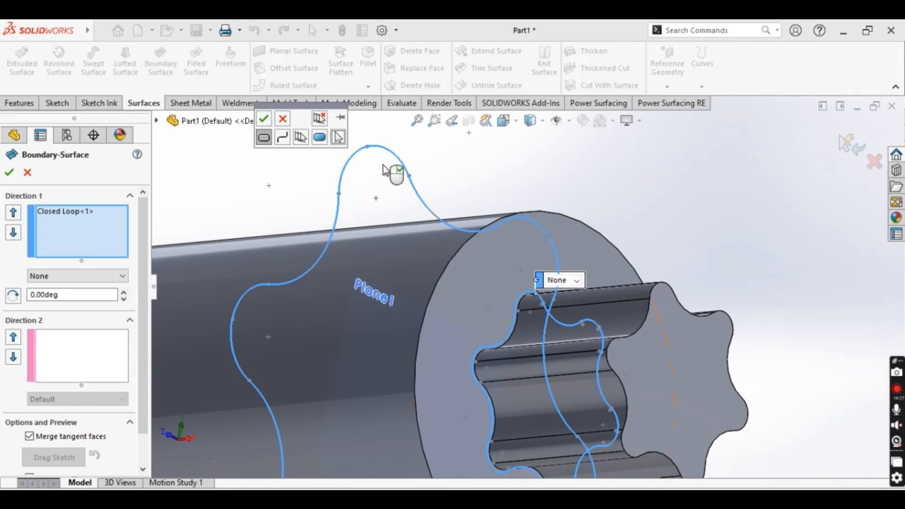
click(264, 119)
scroll(496, 287, up, 4)
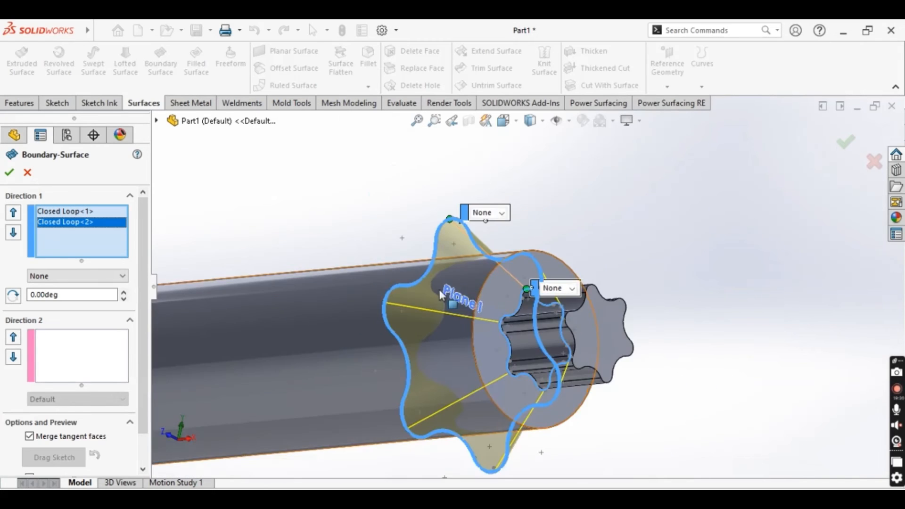
mouse_move(438, 289)
middle_down()
mouse_move(454, 326)
mouse_move(417, 398)
middle_up()
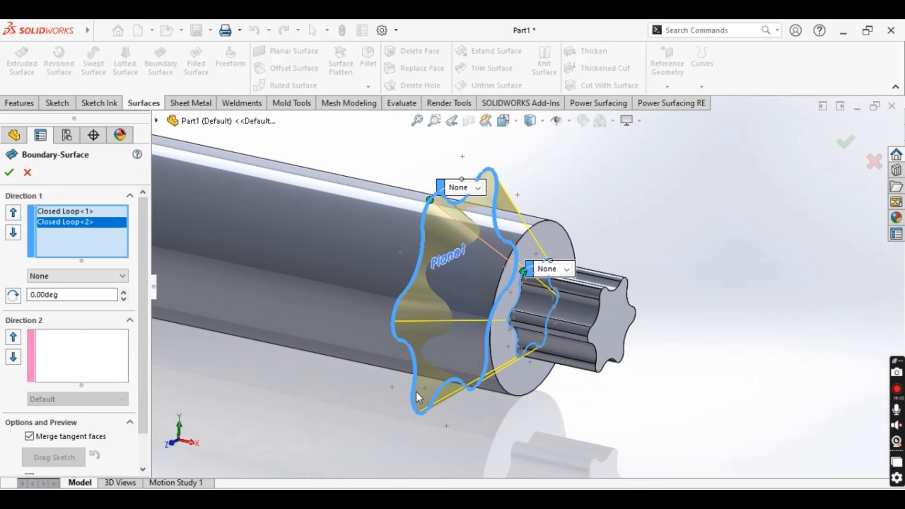
- Try the Normal To Profile constraint on the larger loop of the boundary surface and set it back to None
click(102, 275)
click(89, 305)
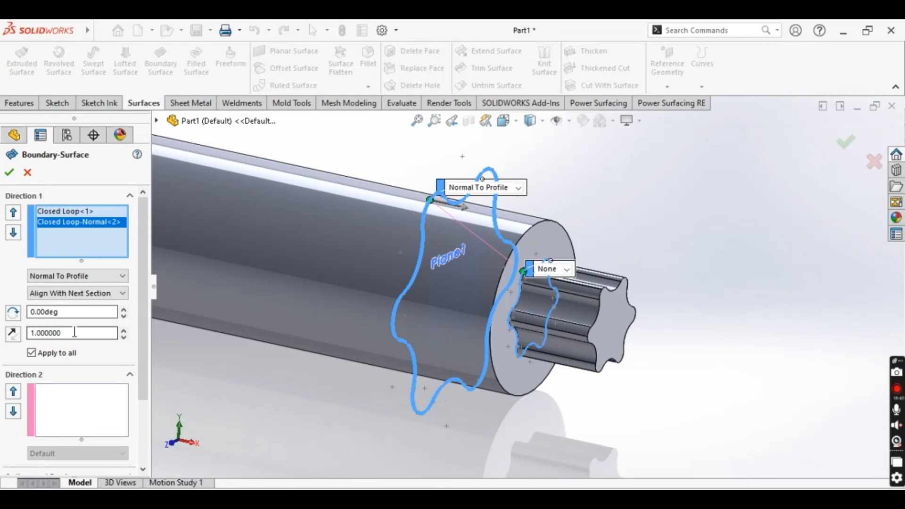
click(89, 294)
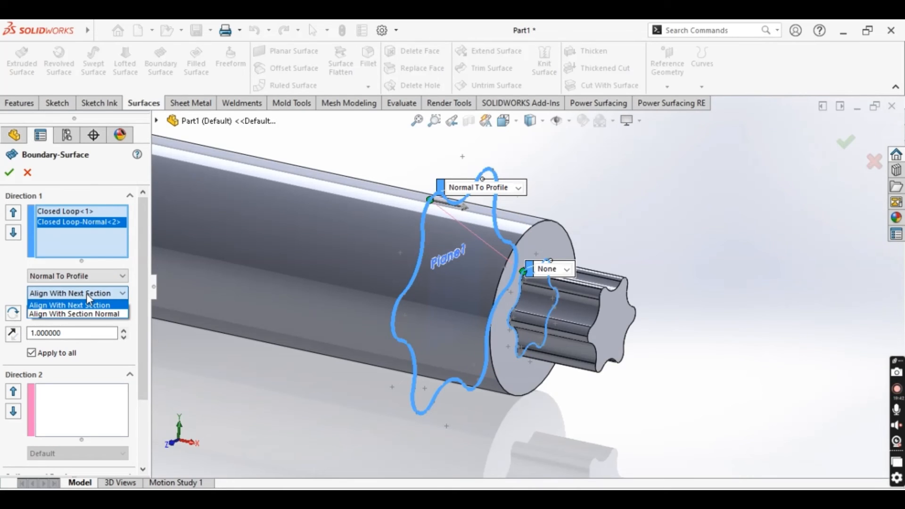
click(86, 293)
click(76, 276)
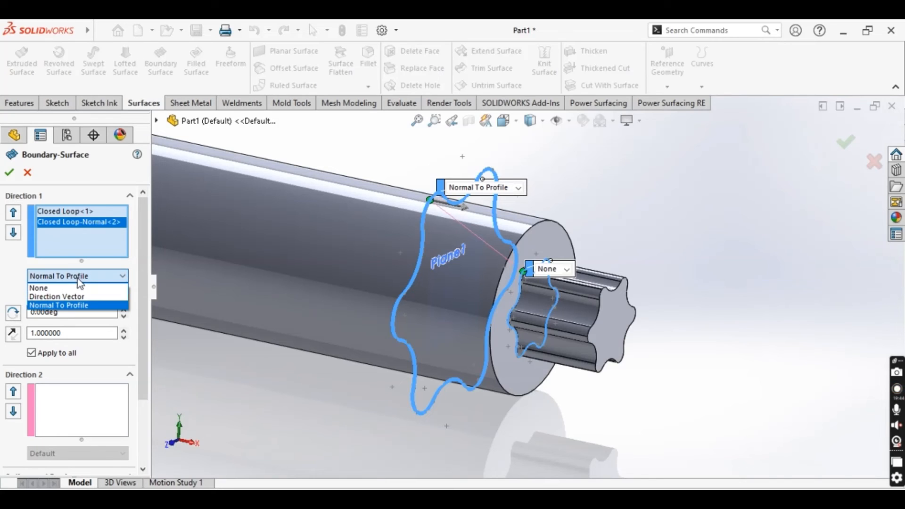
click(69, 289)
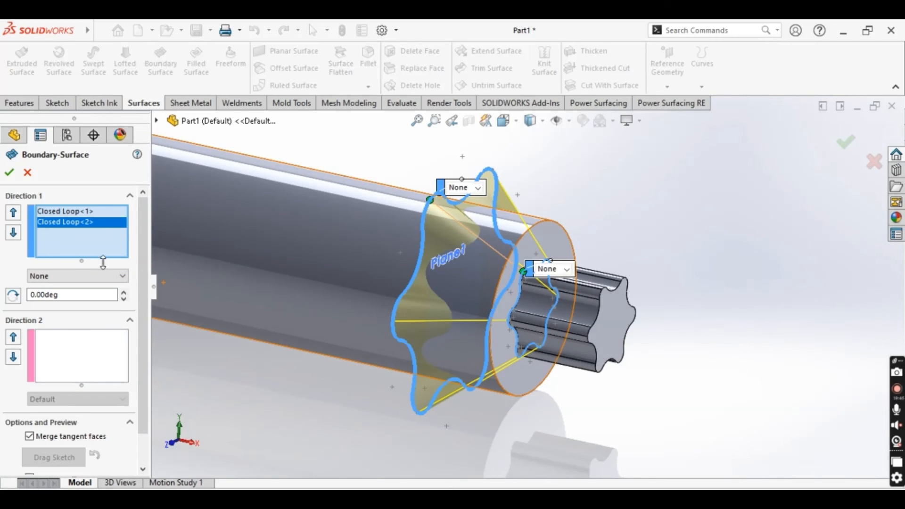
- Create the boundary surface between the two lobe loops with the None constraint
click(8, 173)
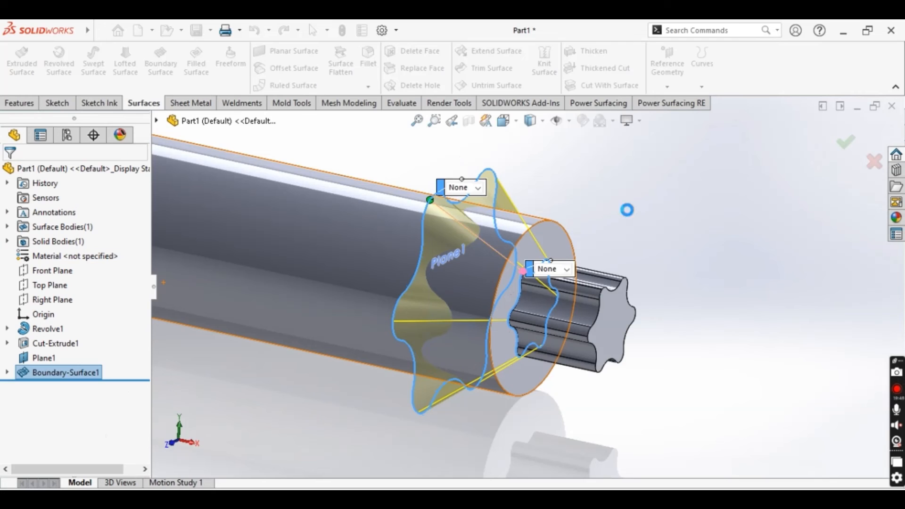
middle_drag(547, 257, 561, 226)
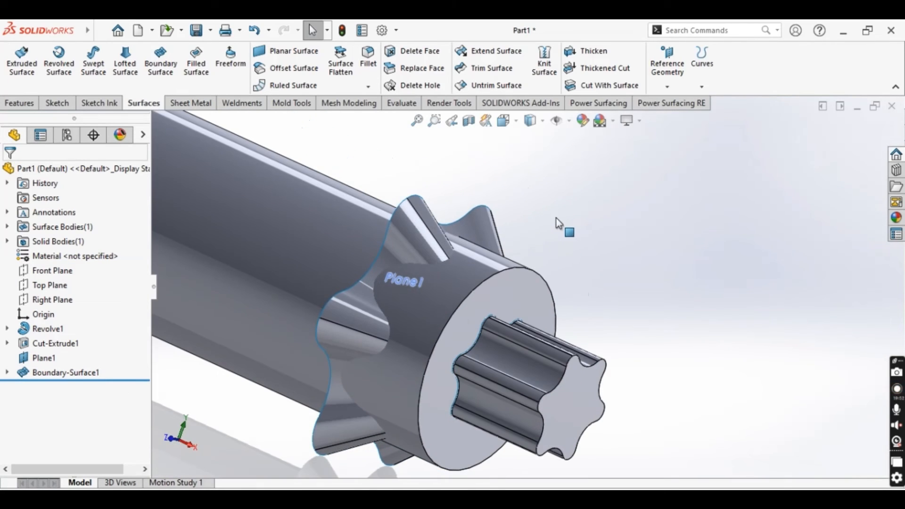
click(748, 30)
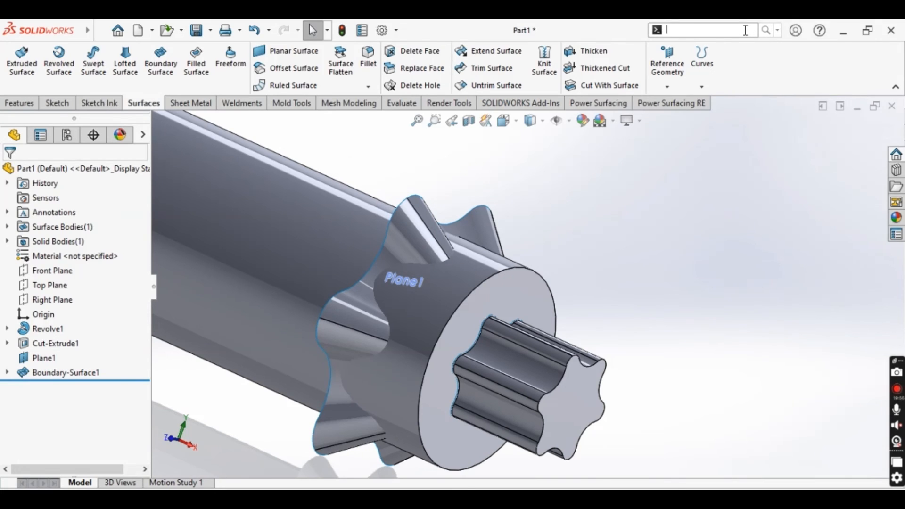
- Start a new sketch on the ring-shaped shoulder face of the shaft and convert the face's edges into it
click(516, 298)
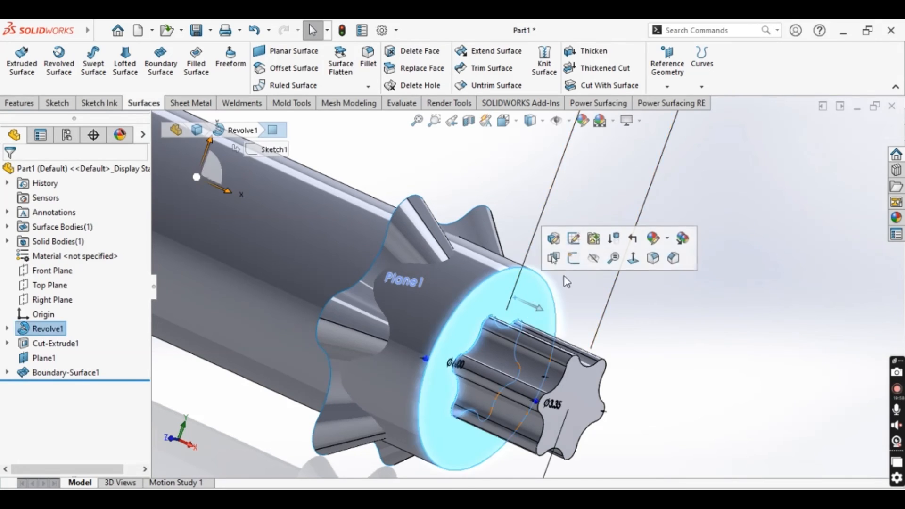
click(576, 259)
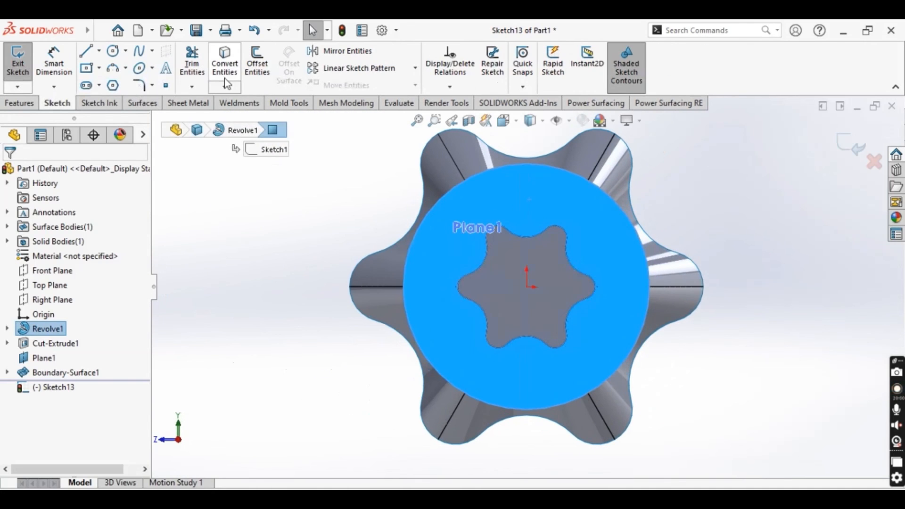
click(225, 76)
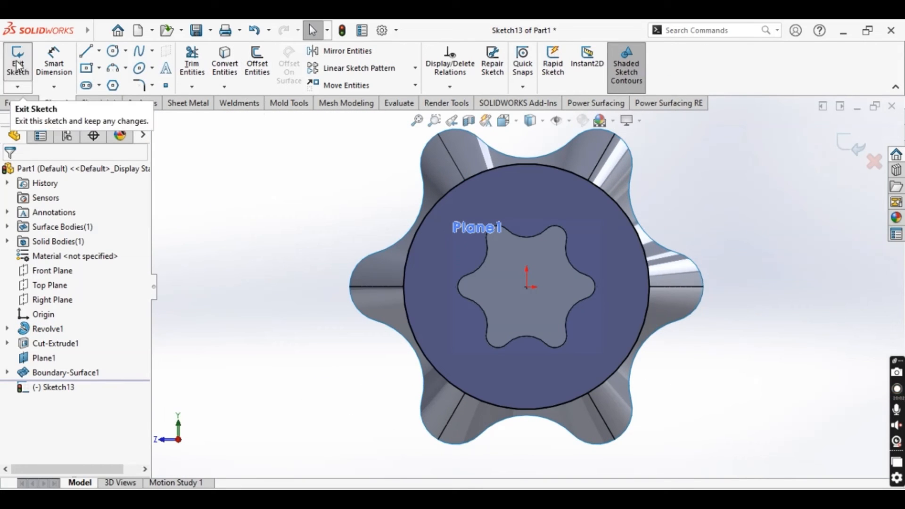
click(144, 104)
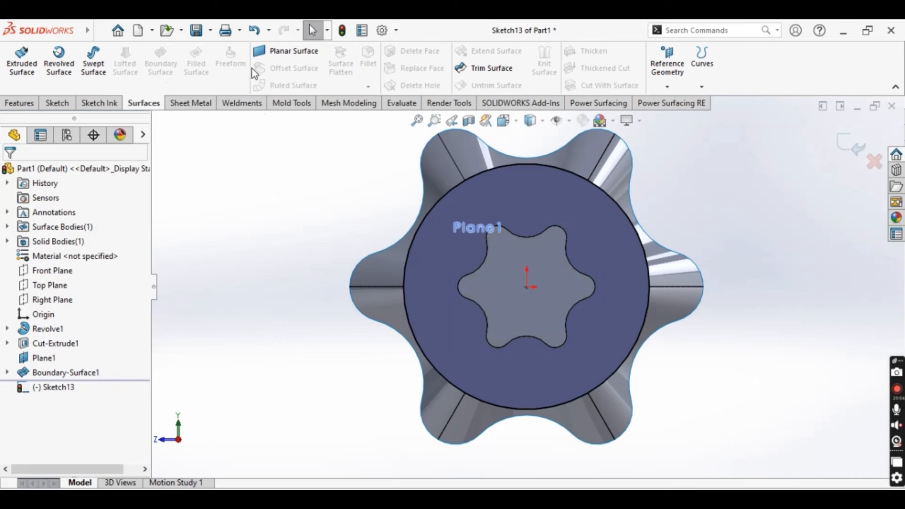
- Create a planar surface from the converted edge sketch on the shaft's ring-shaped shoulder face
click(270, 52)
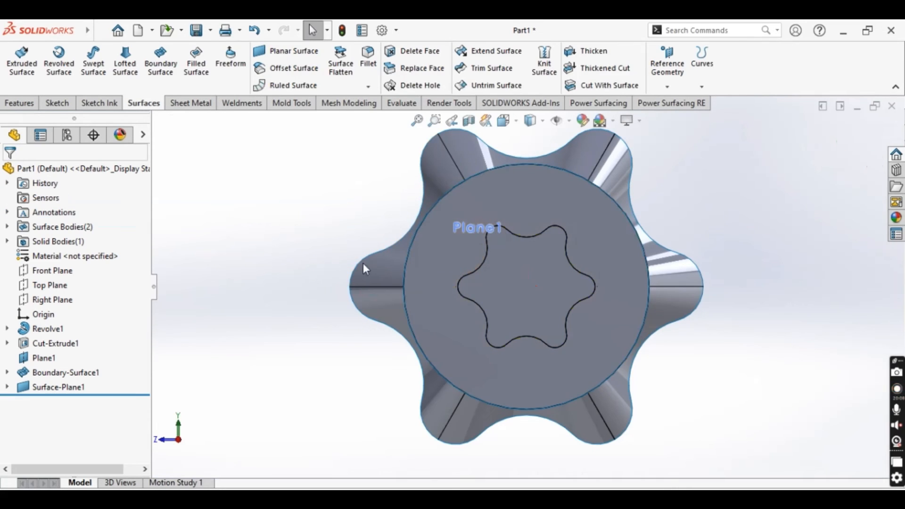
scroll(481, 273, up, 3)
middle_drag(482, 274, 506, 267)
scroll(793, 319, down, 3)
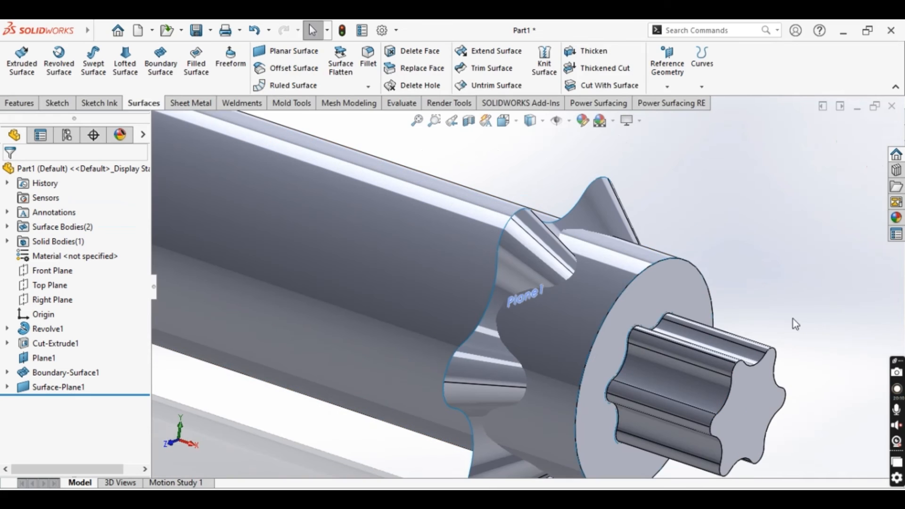
scroll(793, 319, up, 1)
- Set up a Split feature with the planar shoulder surface and the lobed boundary surface as trim tools
click(693, 29)
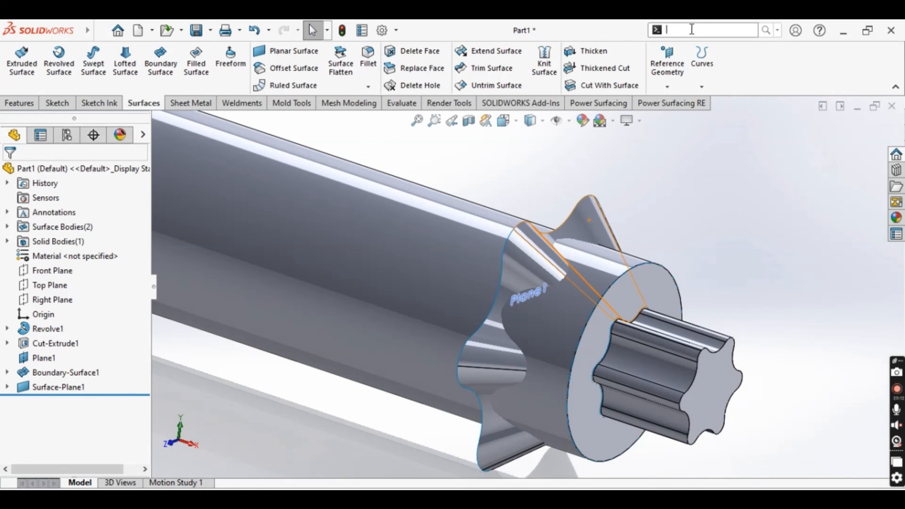
text(SPLIT)
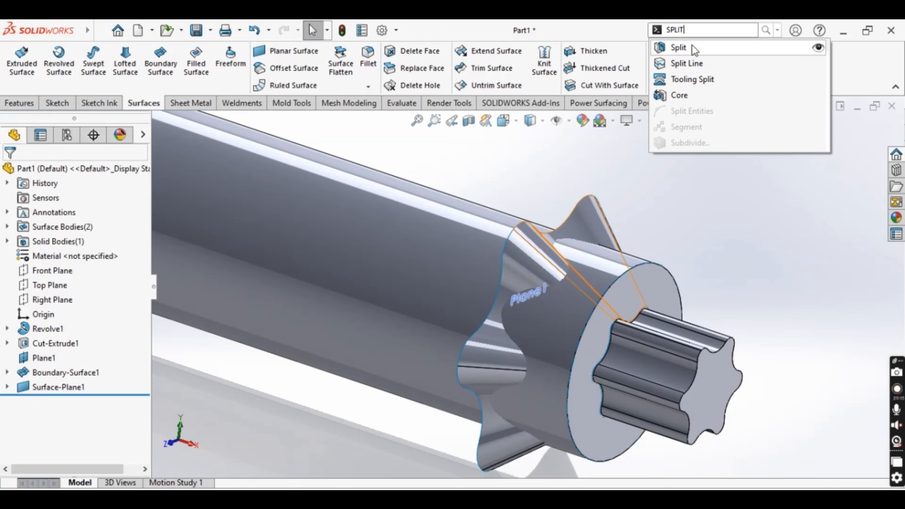
click(681, 48)
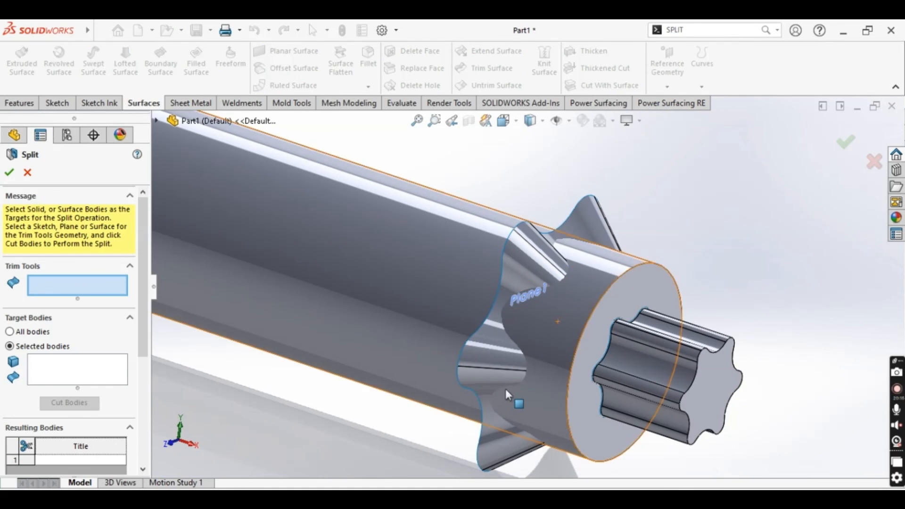
click(587, 324)
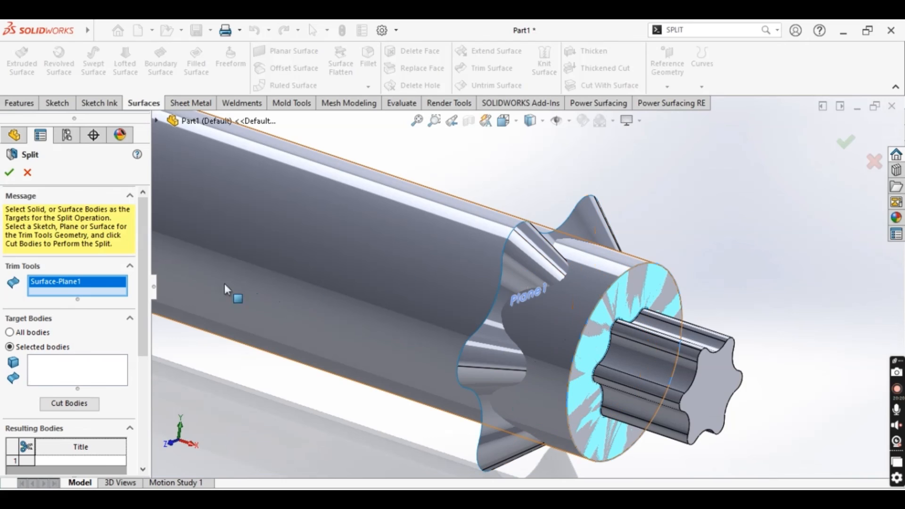
click(608, 221)
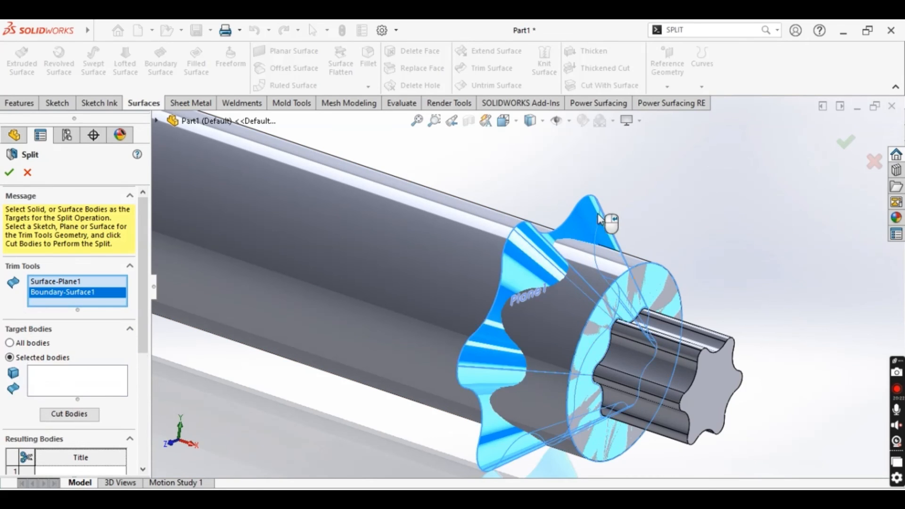
scroll(440, 302, down, 3)
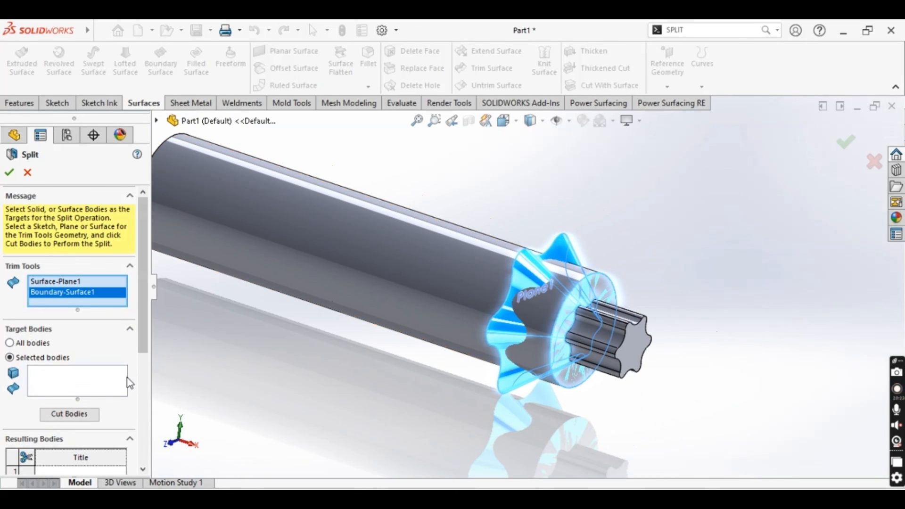
- Cut all bodies with the trim tools and create the split with only resulting body 2, the collar around the shaft end, selected
click(36, 342)
click(70, 358)
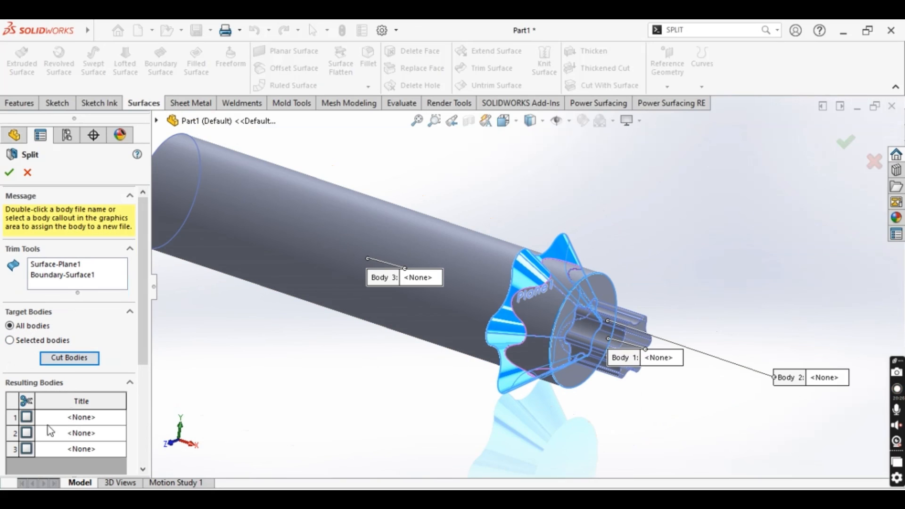
click(27, 433)
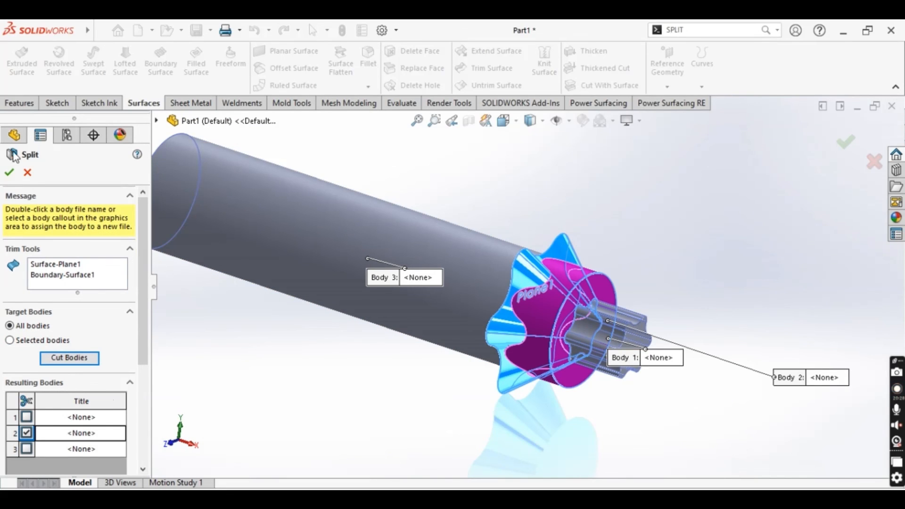
click(10, 173)
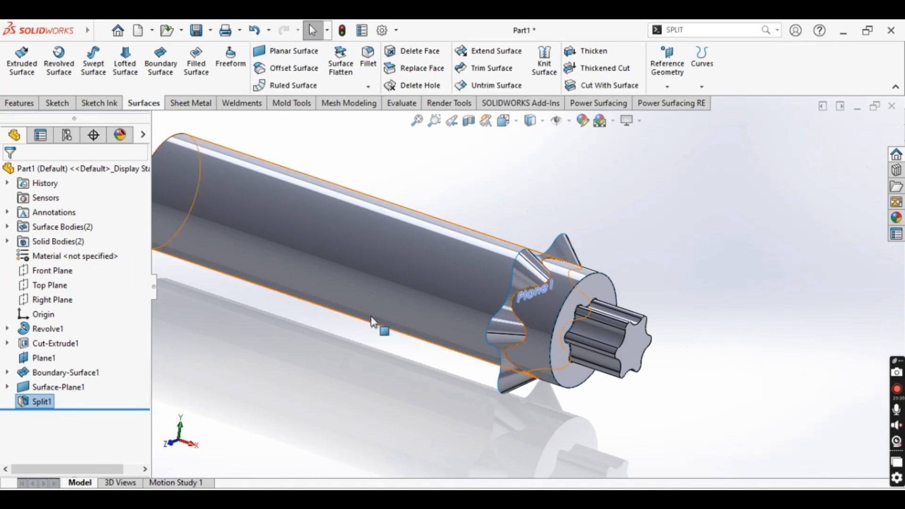
- Edit the split feature so that it consumes the cut bodies
right_click(44, 403)
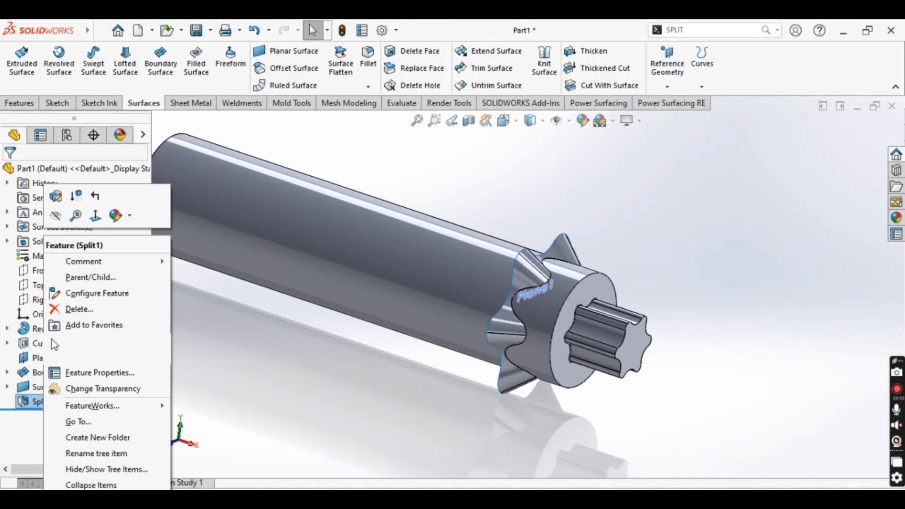
click(56, 202)
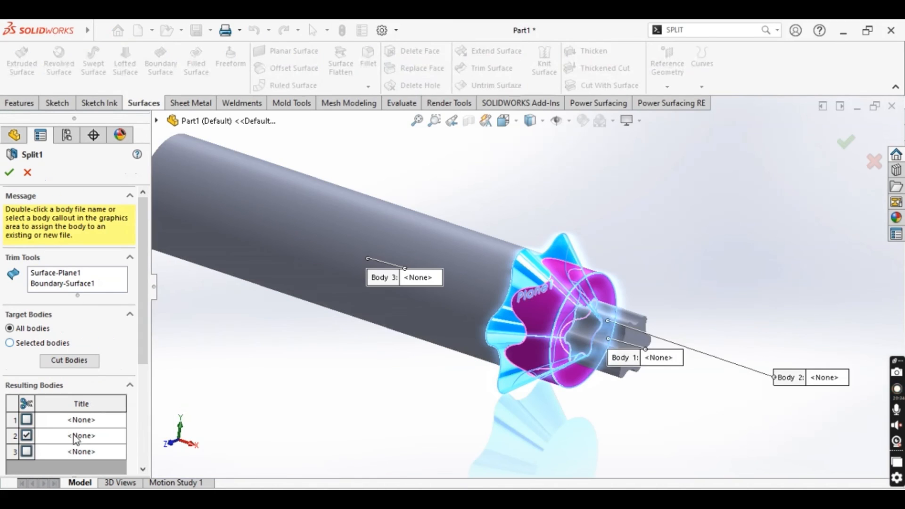
drag(148, 344, 155, 427)
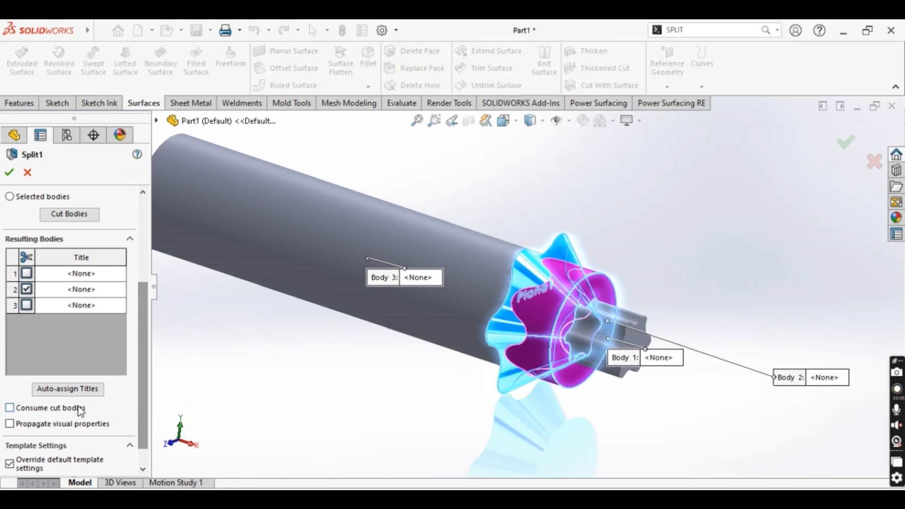
click(9, 174)
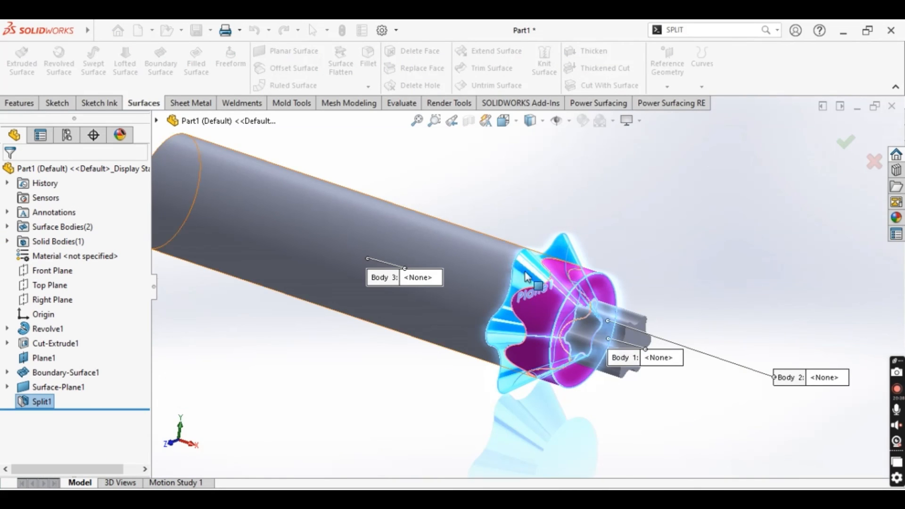
- Hide the planar surface, the lobed boundary surface and Plane1
click(592, 296)
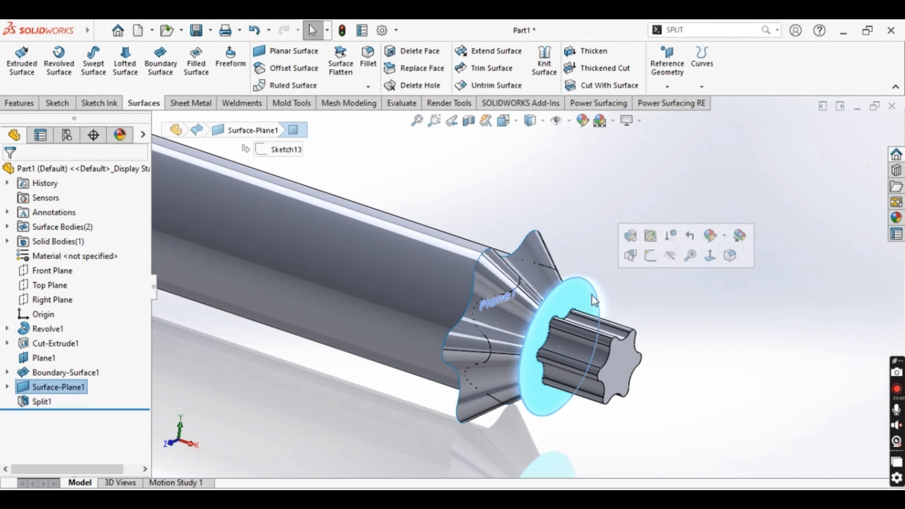
click(666, 259)
click(547, 257)
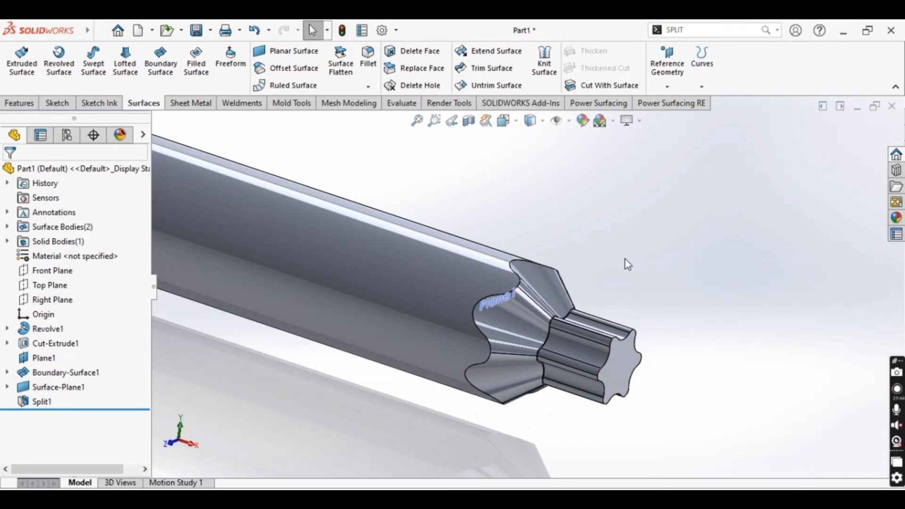
middle_drag(599, 377, 579, 388)
scroll(605, 415, up, 5)
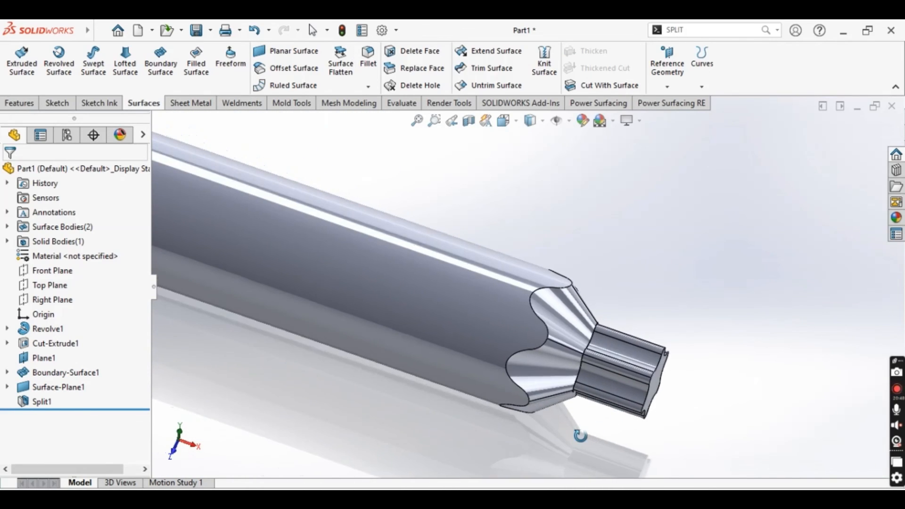
scroll(544, 290, down, 3)
middle_drag(545, 290, 472, 318)
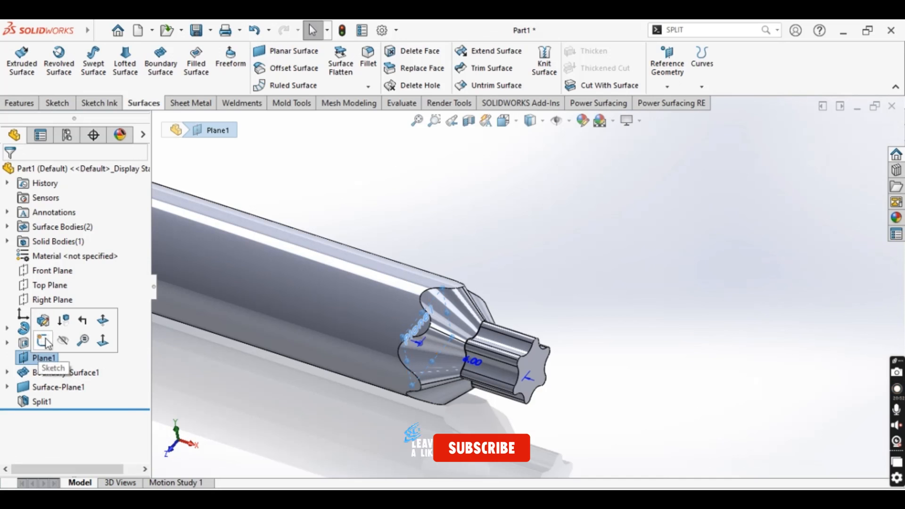
middle_drag(471, 338, 424, 332)
scroll(442, 398, down, 3)
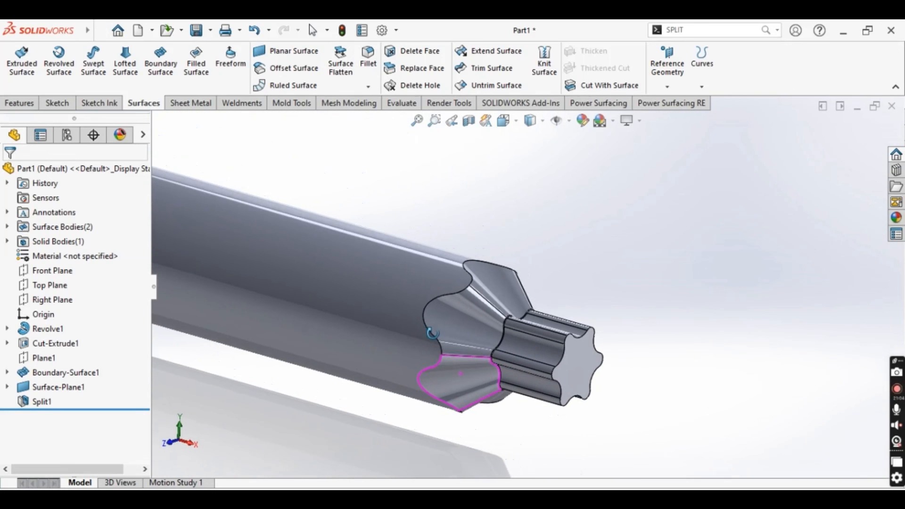
scroll(404, 423, down, 2)
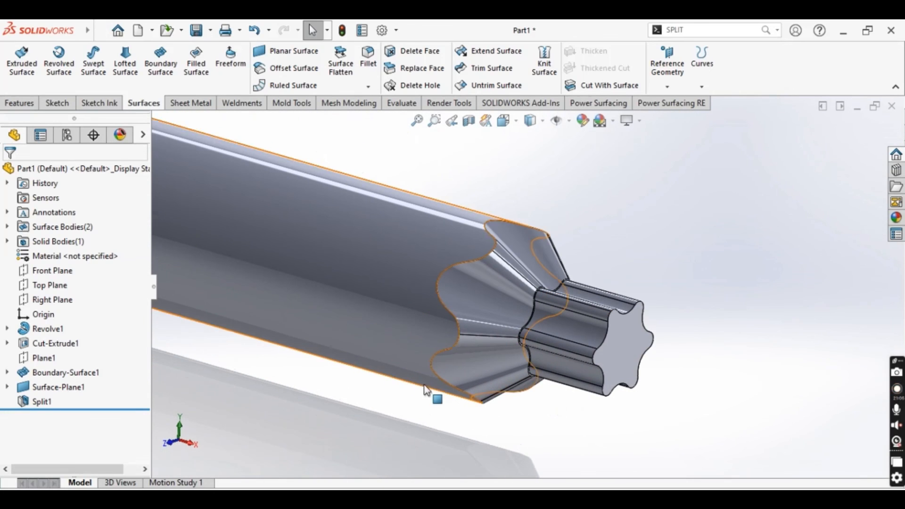
middle_drag(426, 390, 501, 421)
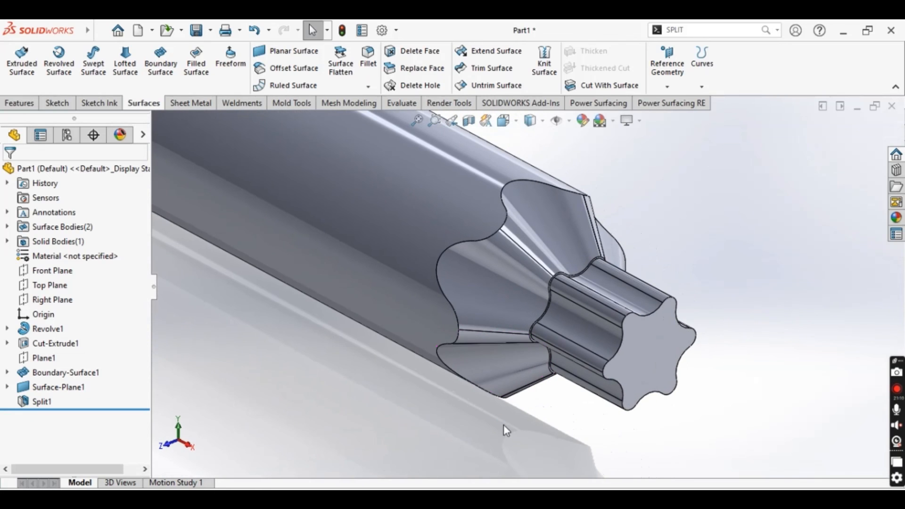